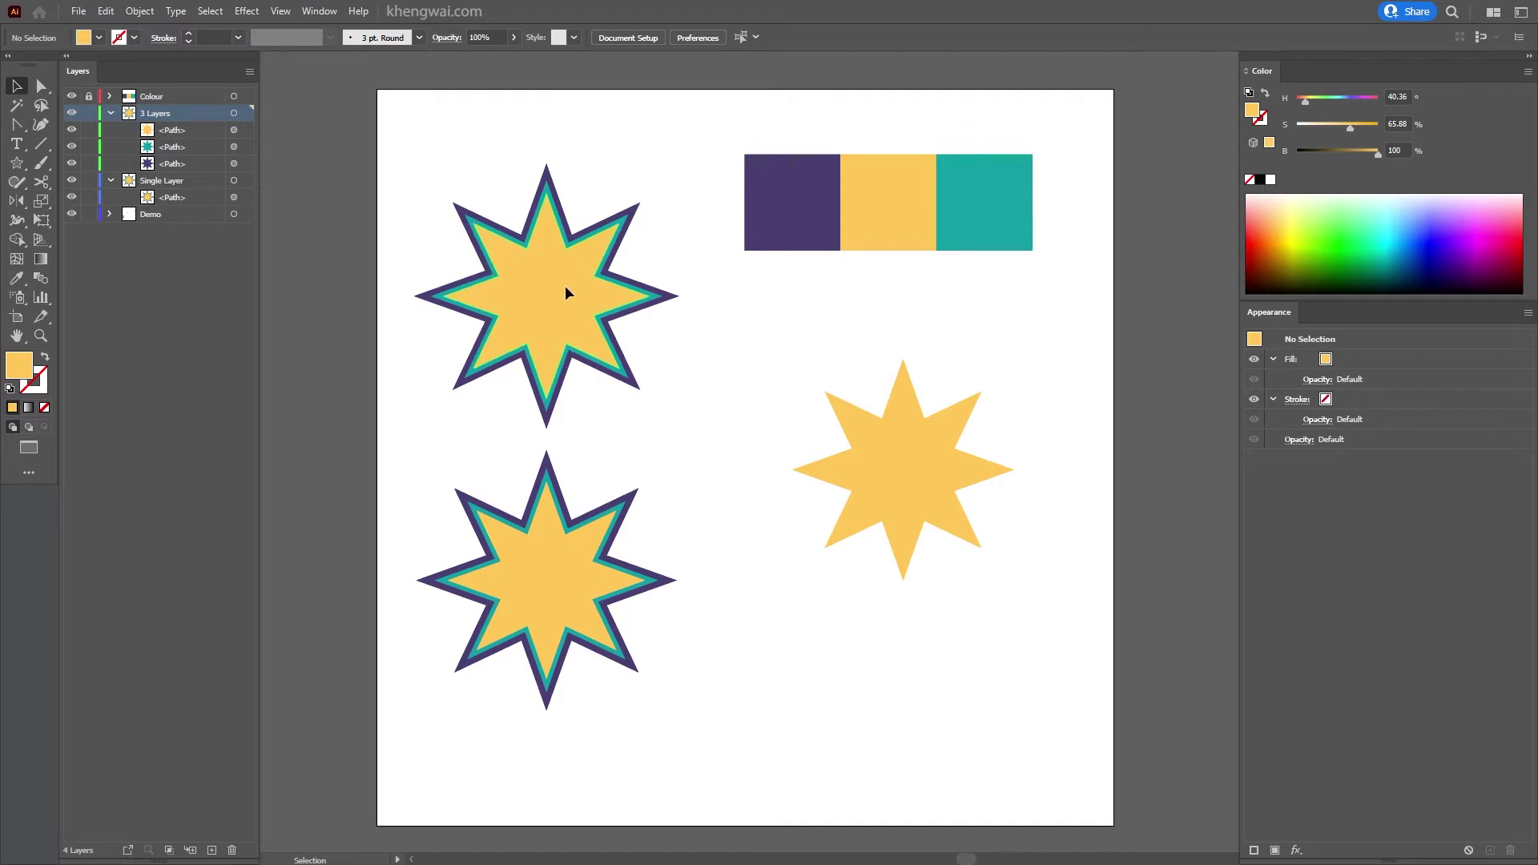
Step: Drag the top star's yellow layer aside to show stacking, undo it, and select the lower star
mouse_move(567, 311)
left_mouse_down()
mouse_move(617, 314)
mouse_move(546, 320)
left_mouse_up()
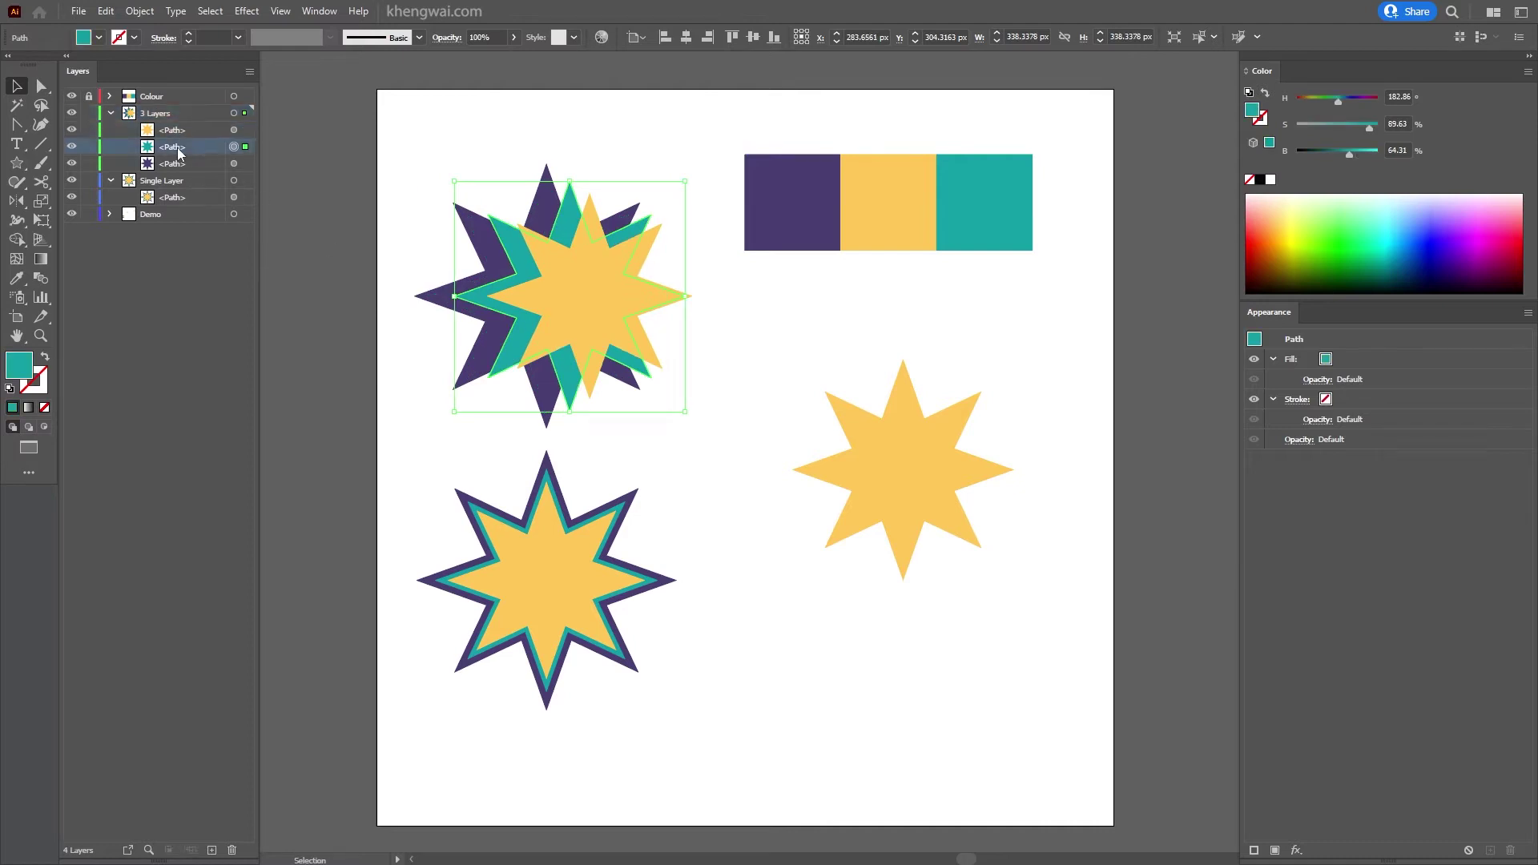
key("ctrl+z")
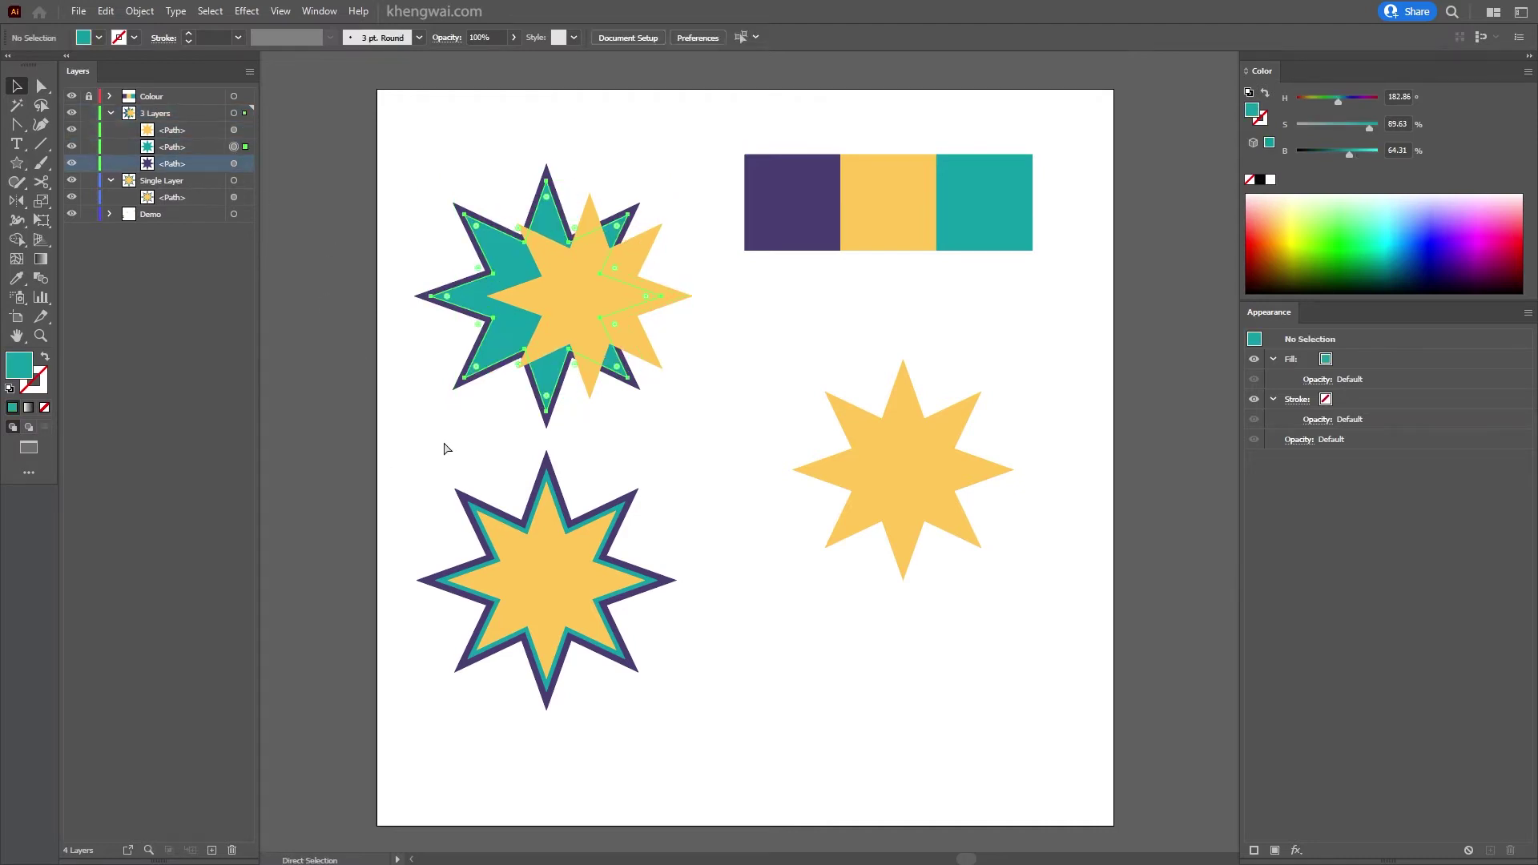
key("ctrl+z")
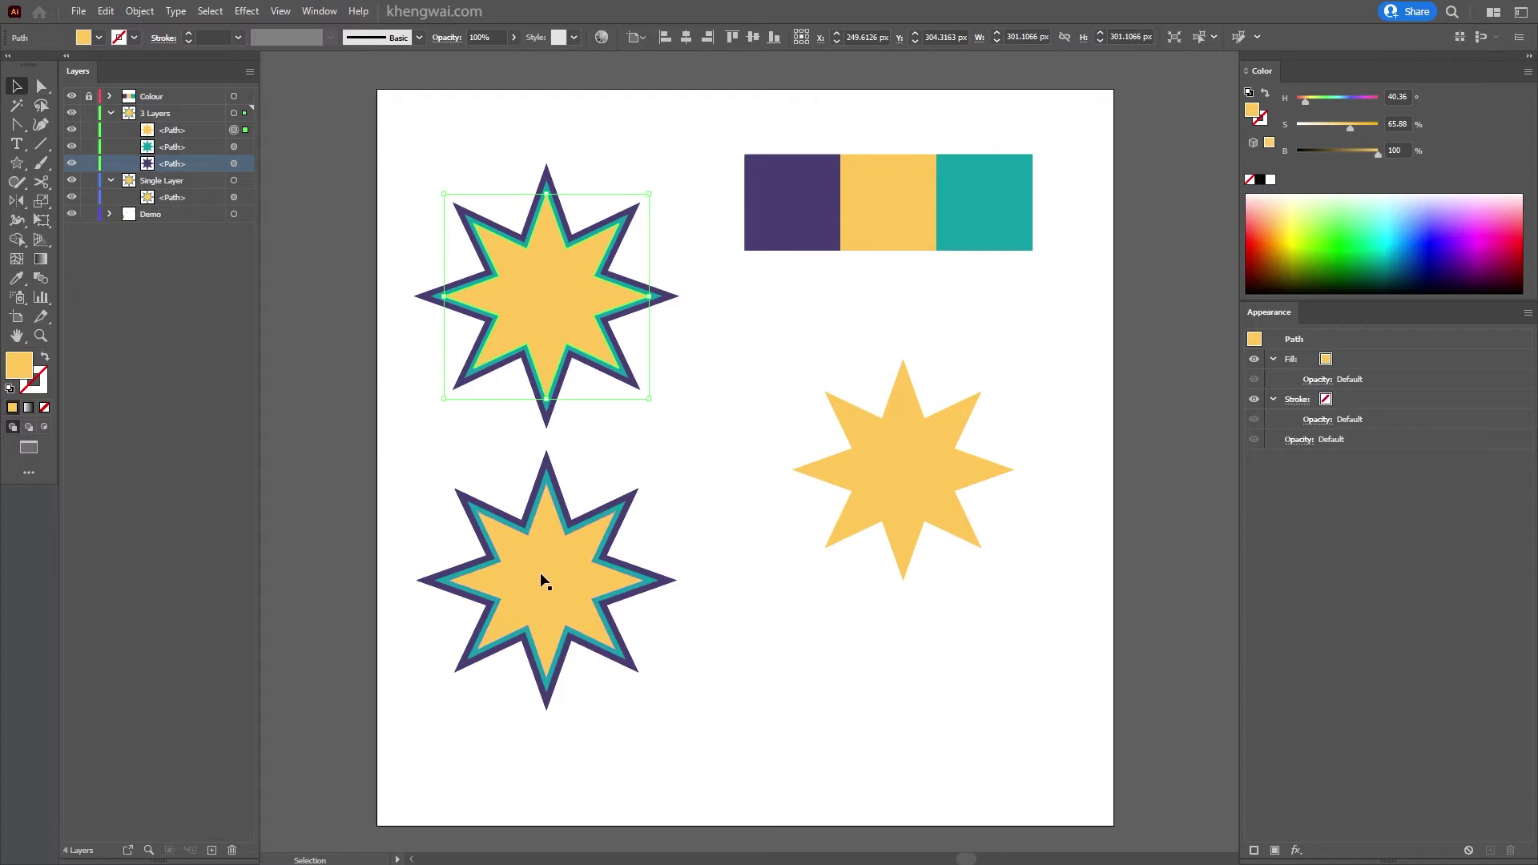
left_click(543, 580)
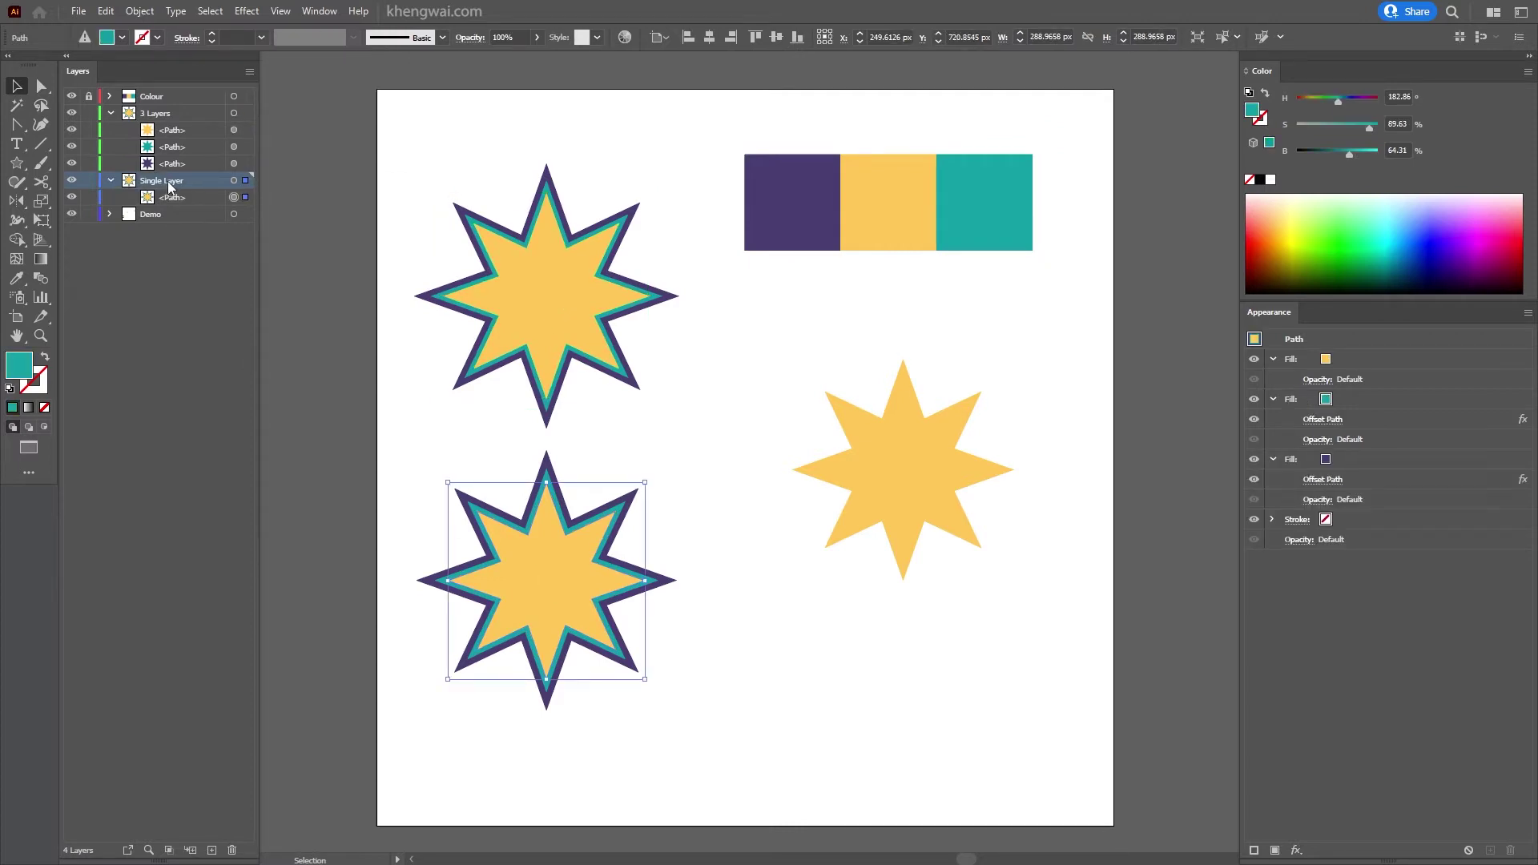
Step: Select the plain yellow star on the right and show the Appearance panel
left_click(915, 482)
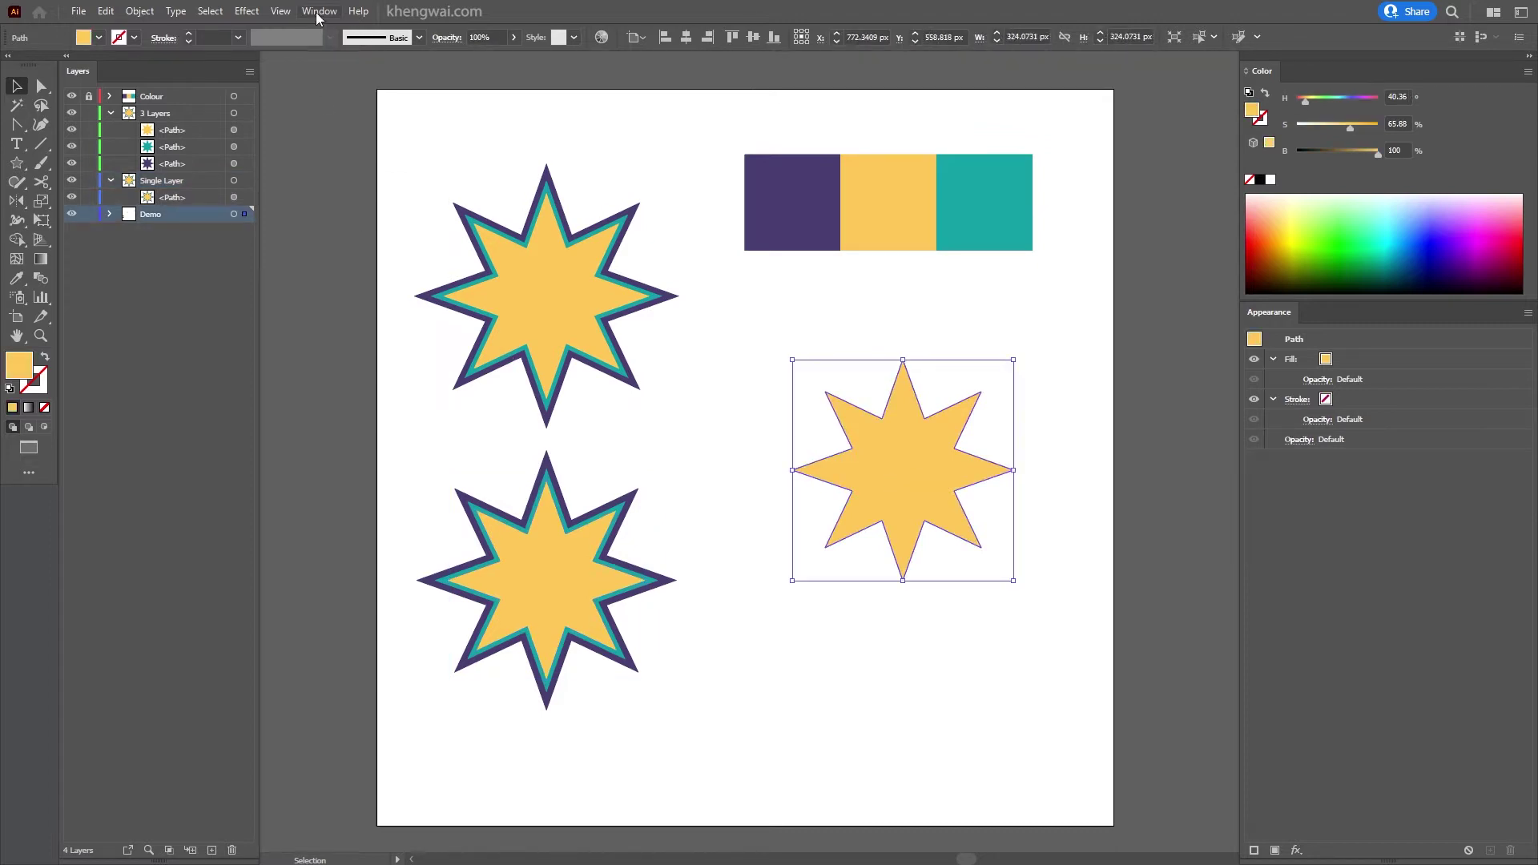
left_click(318, 11)
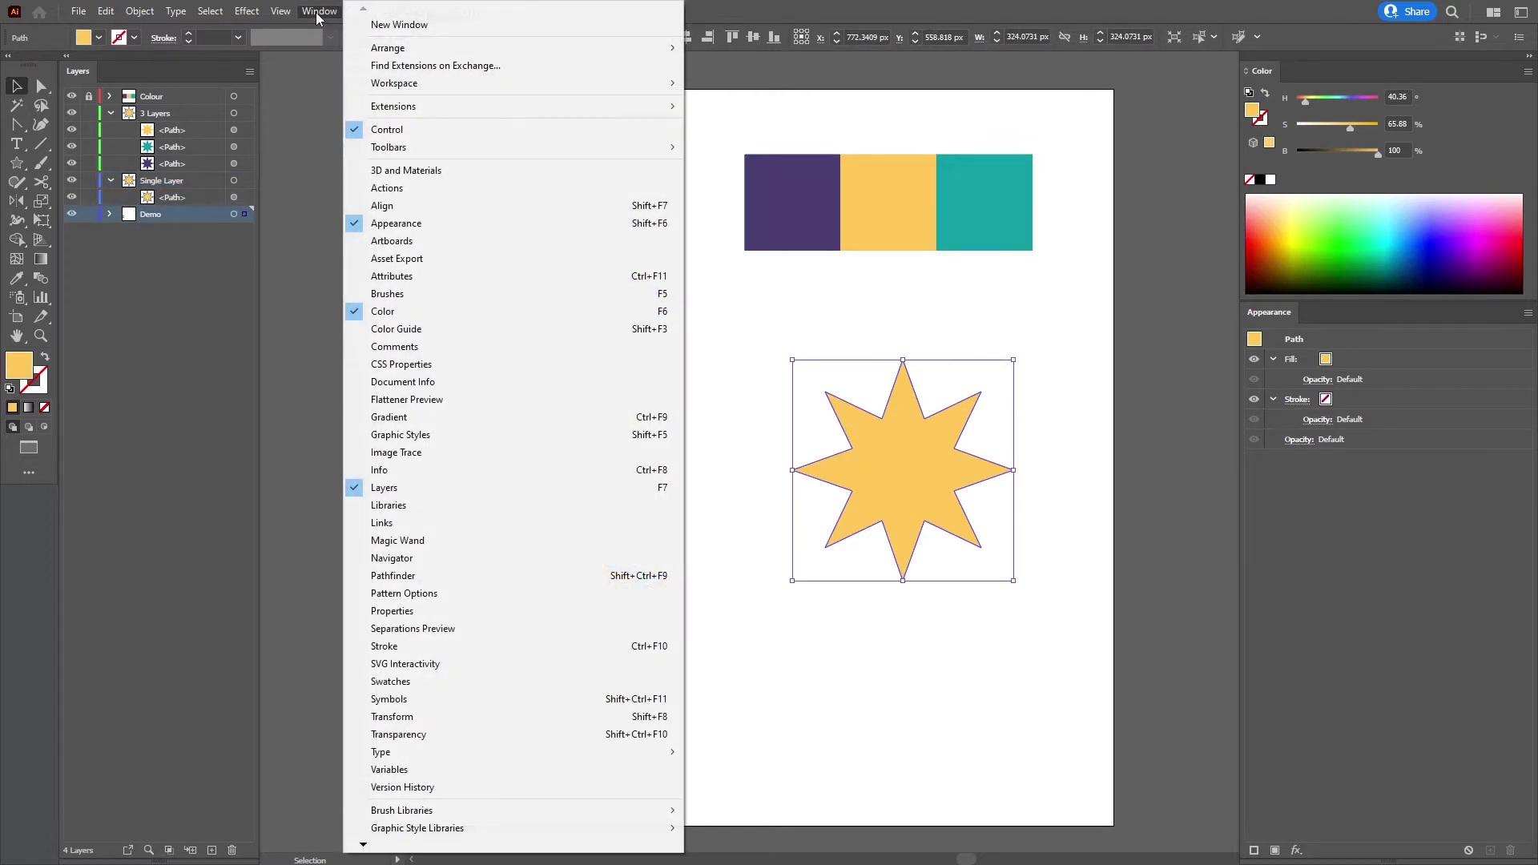
left_click(431, 224)
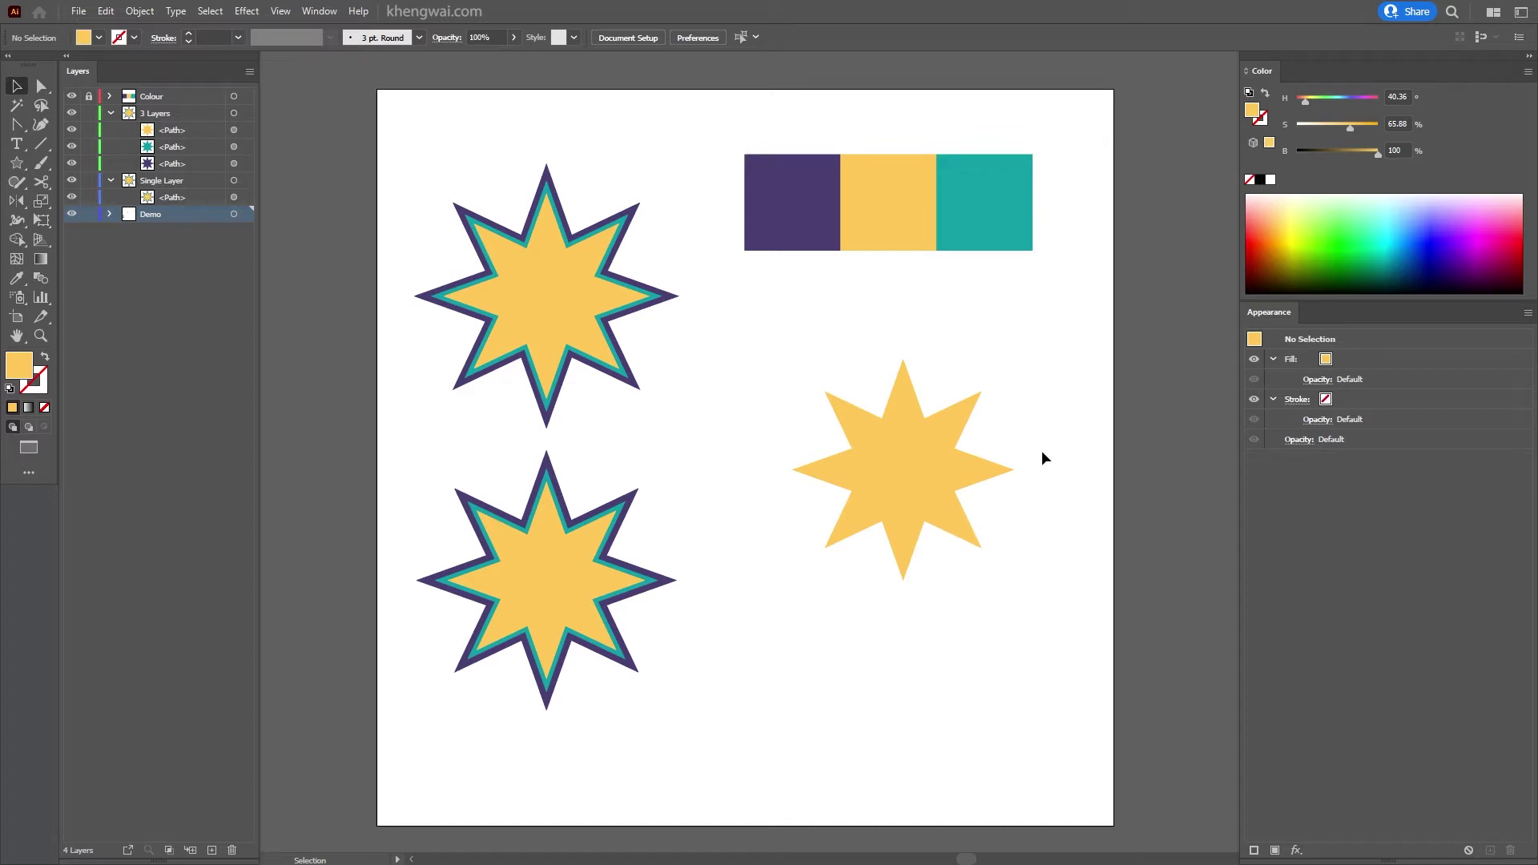
Step: Add a second yellow fill to the right star and target it for eyedropper sampling
left_click(921, 463)
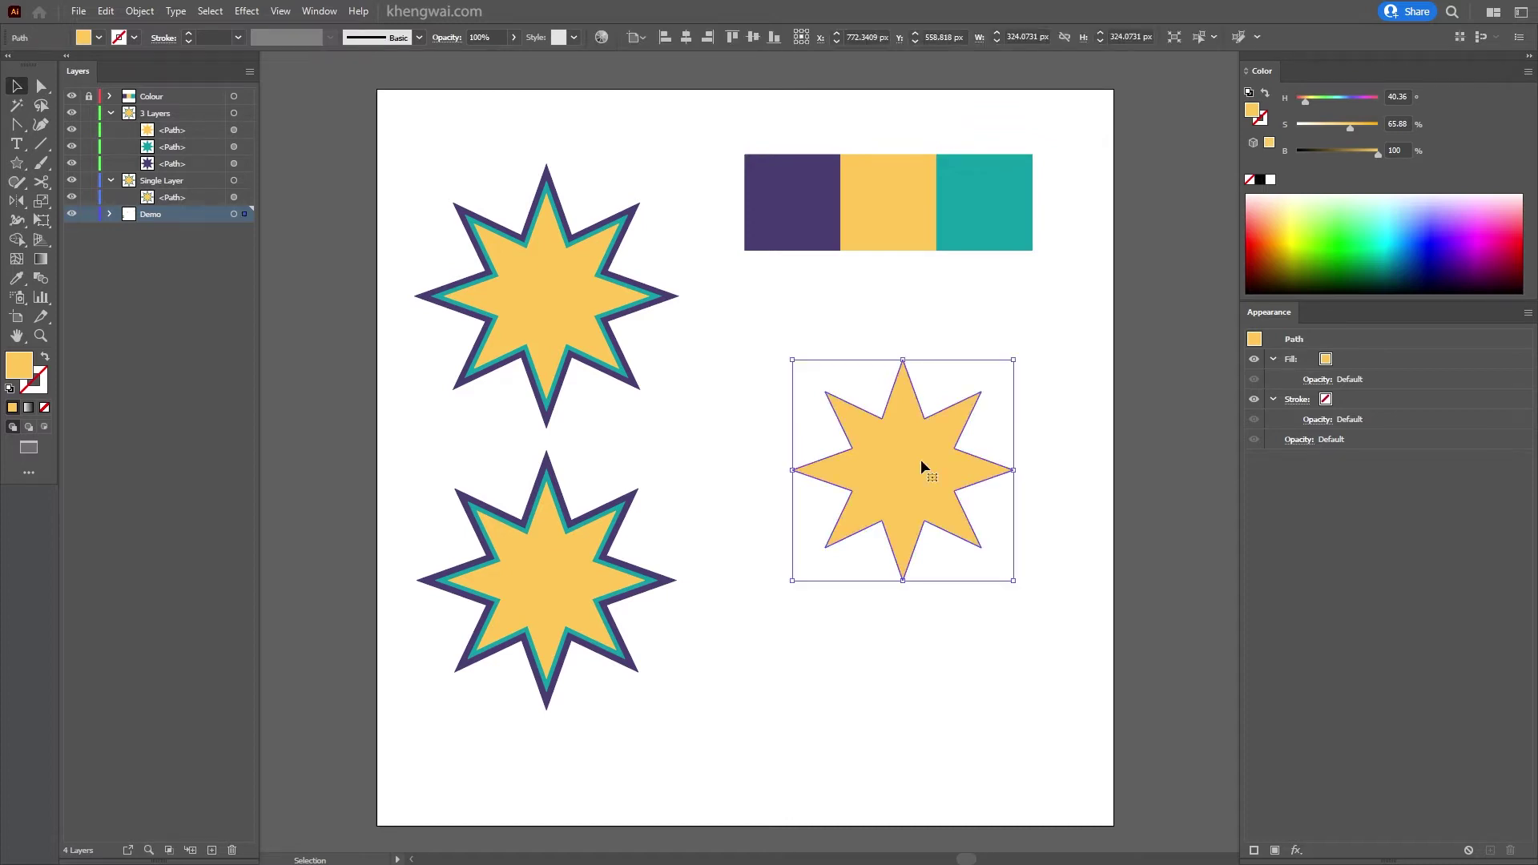
left_click(1275, 850)
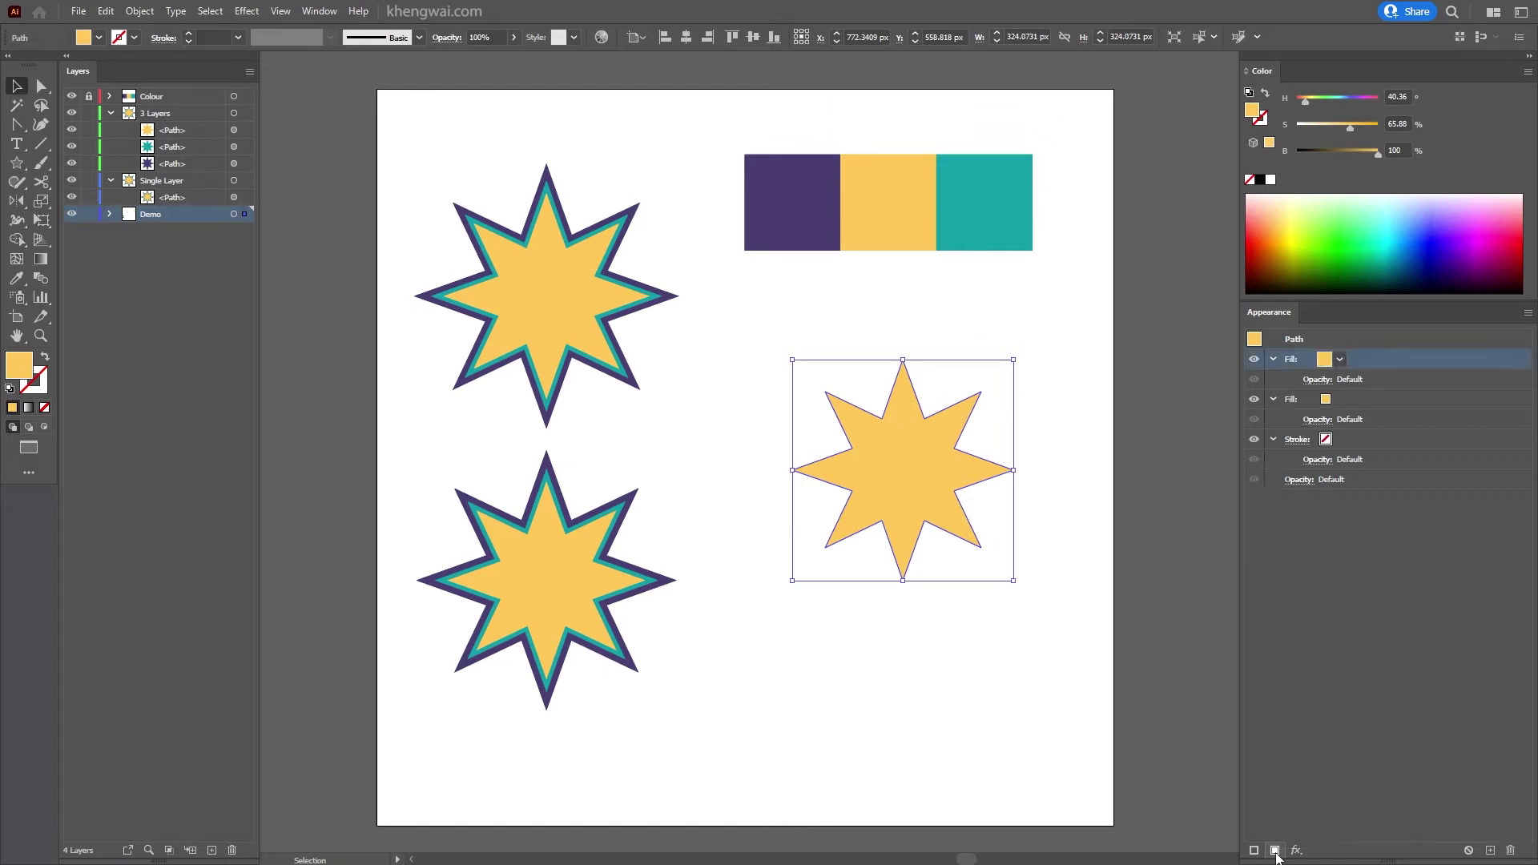
left_click(1355, 398)
left_click(1371, 359)
left_click(1369, 403)
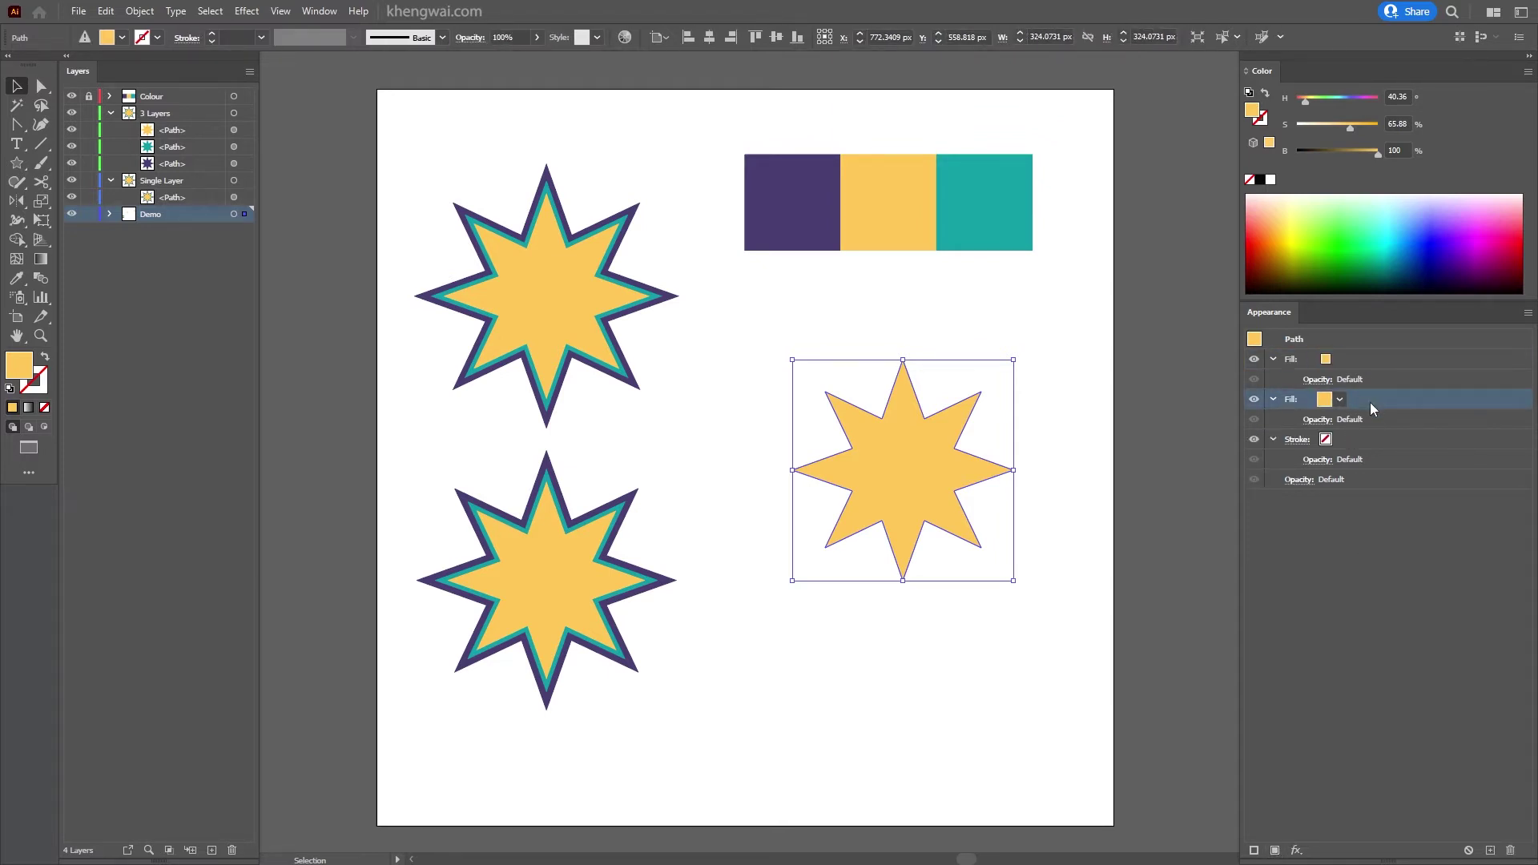
key("i")
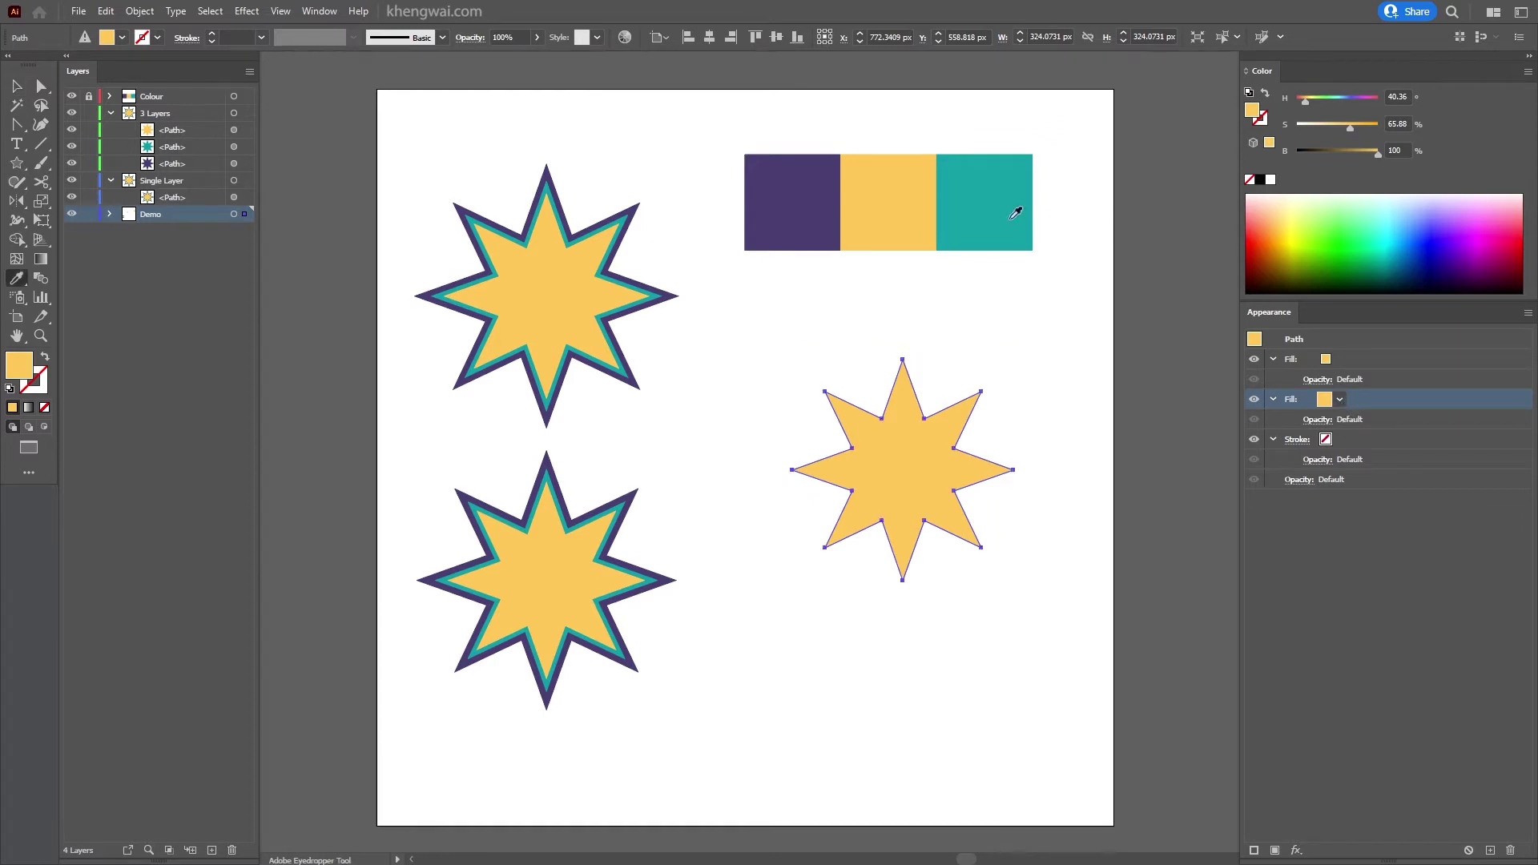
Step: Colour the second fill teal from the swatch and give it a 10 px Offset Path
left_click(969, 208)
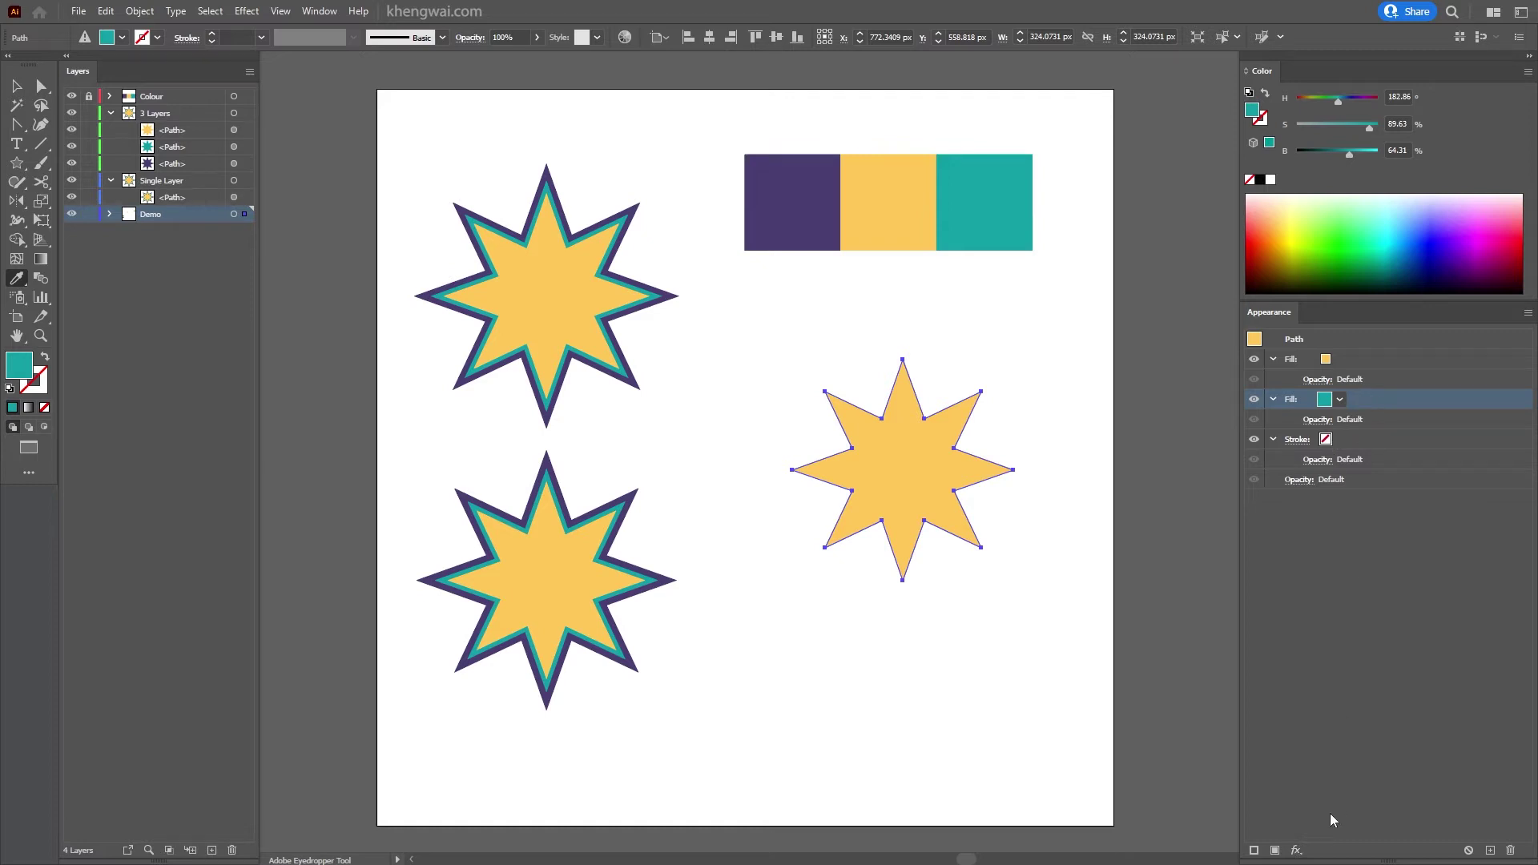
left_click(1295, 851)
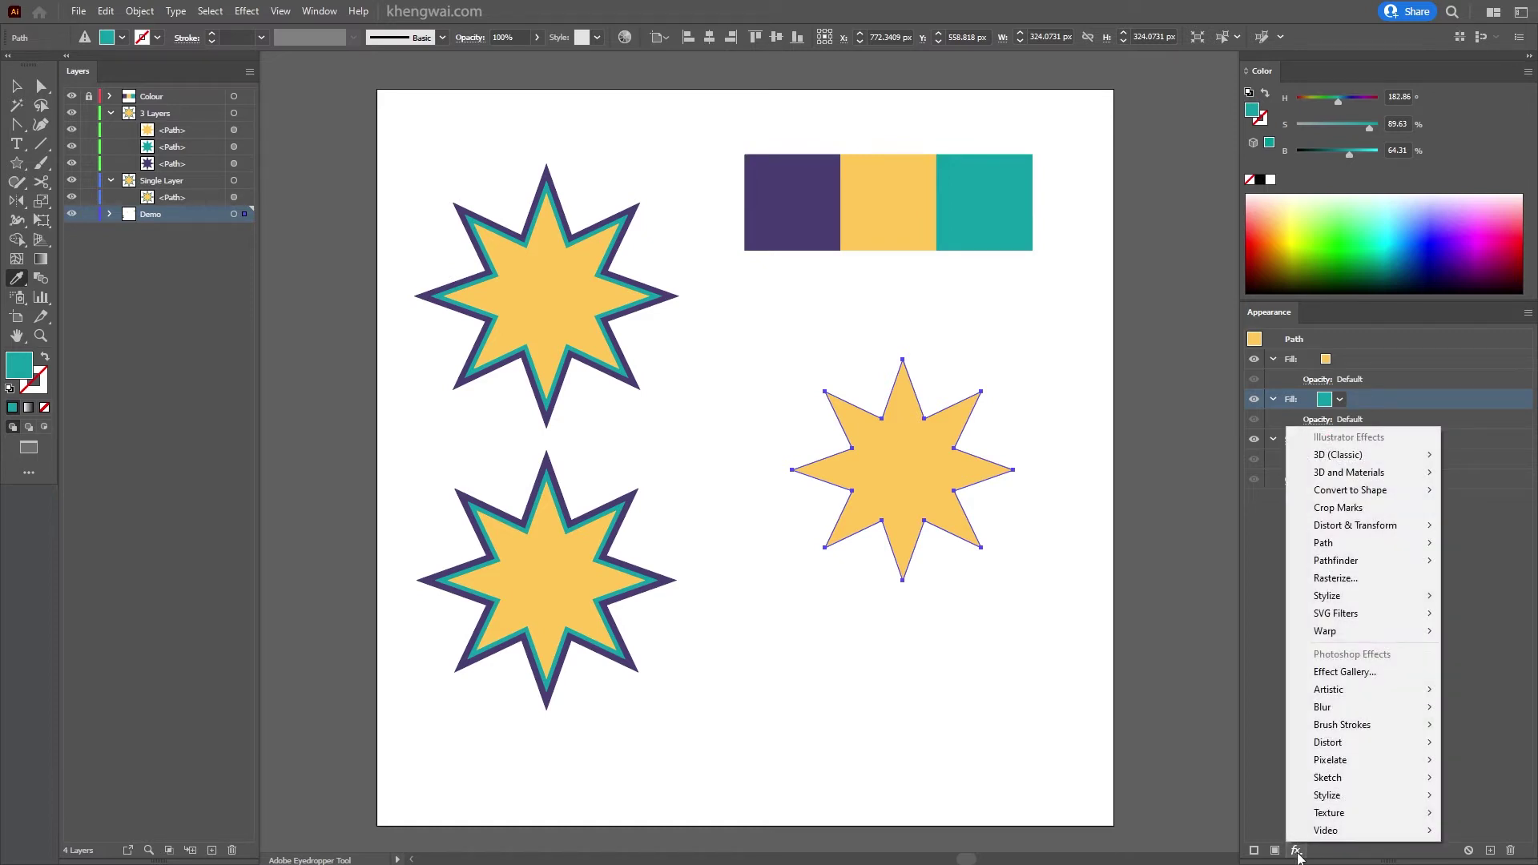
mouse_move(1334, 548)
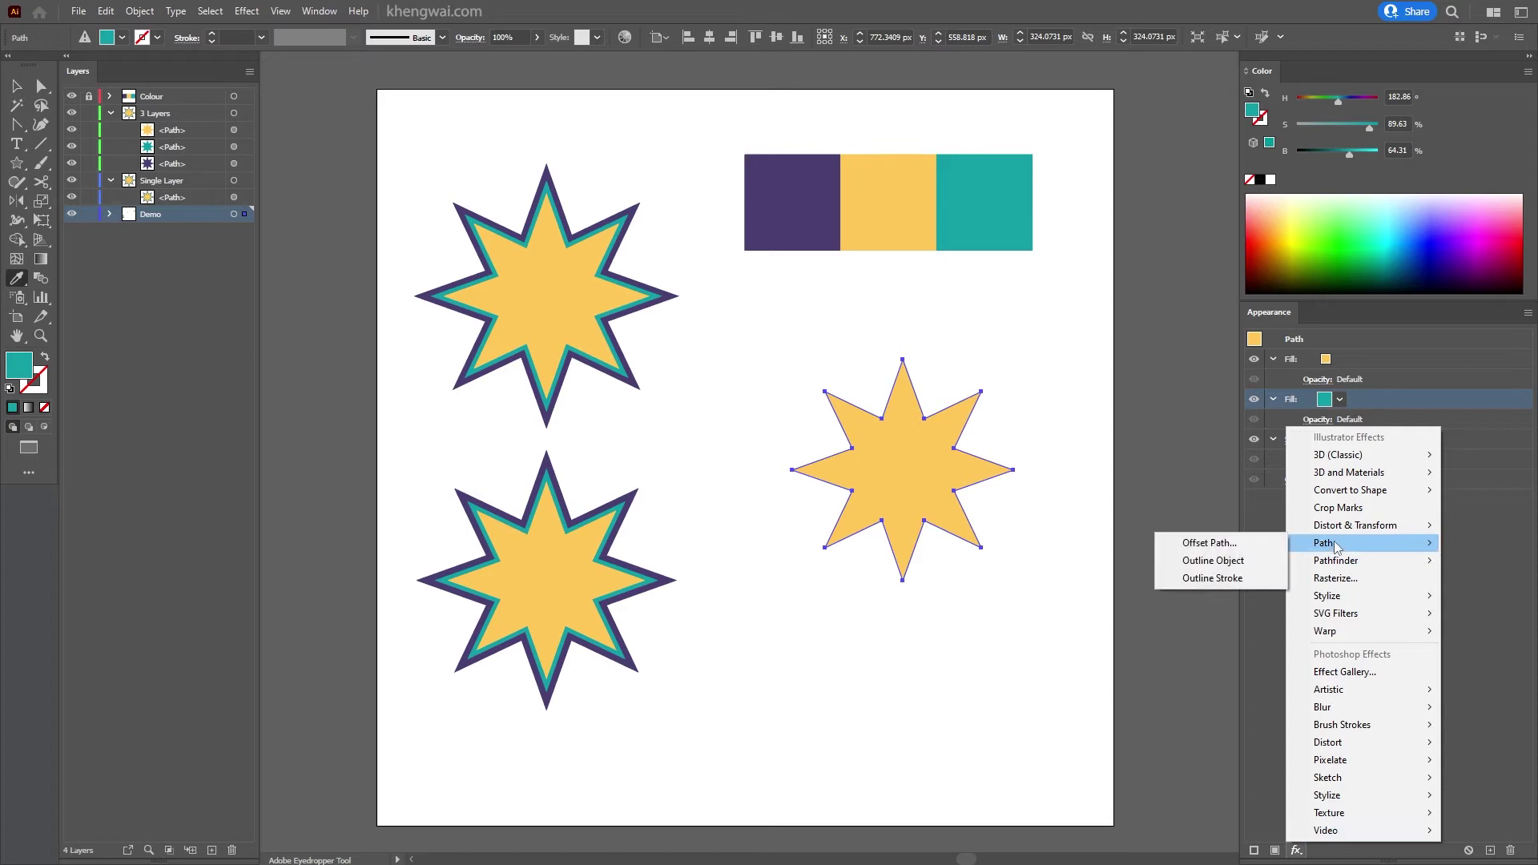
left_click(1232, 541)
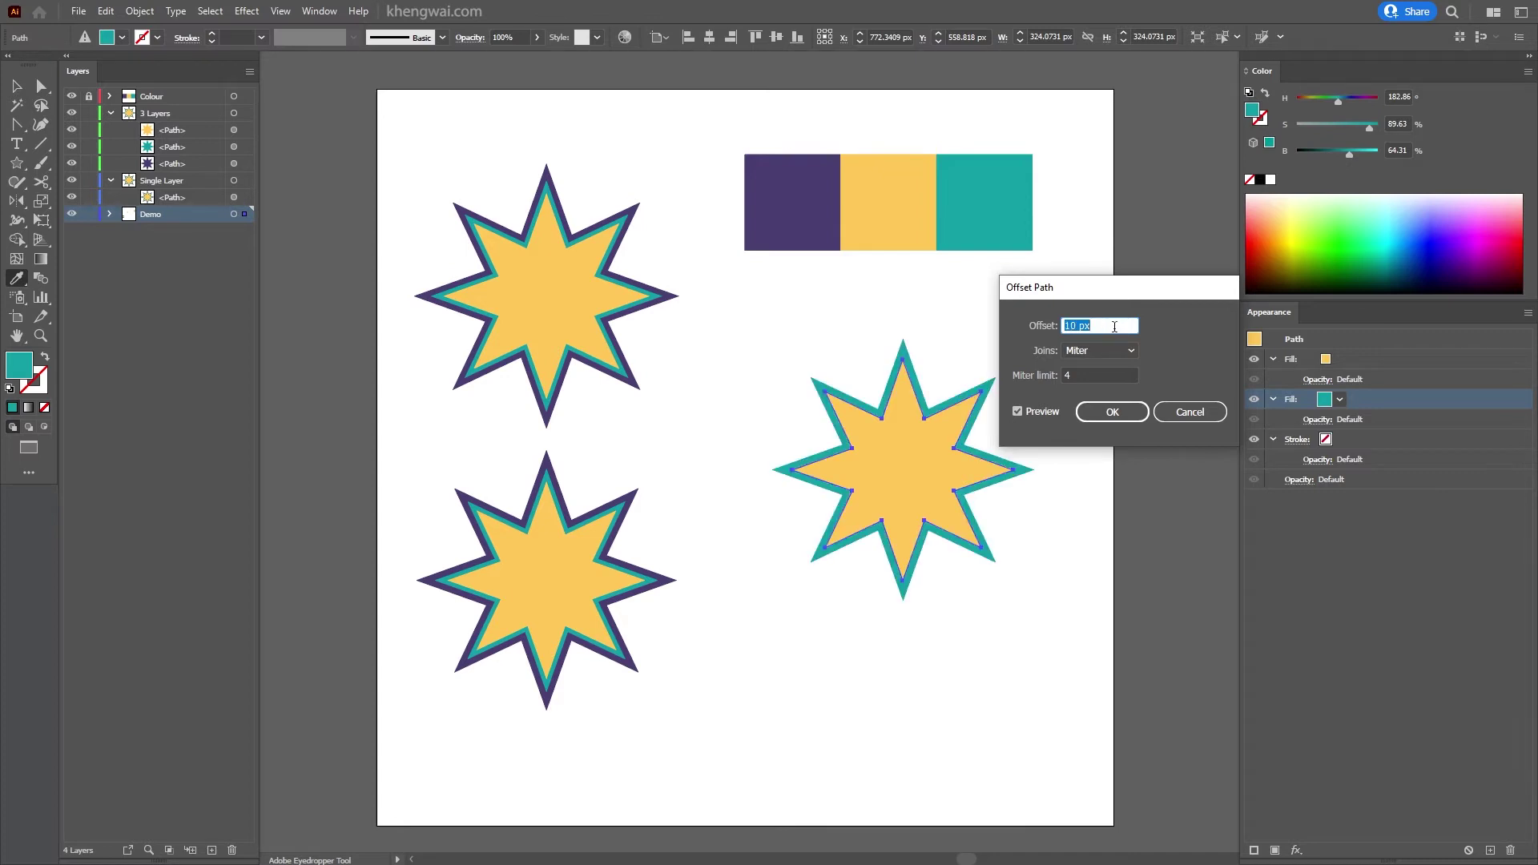
left_click(1125, 412)
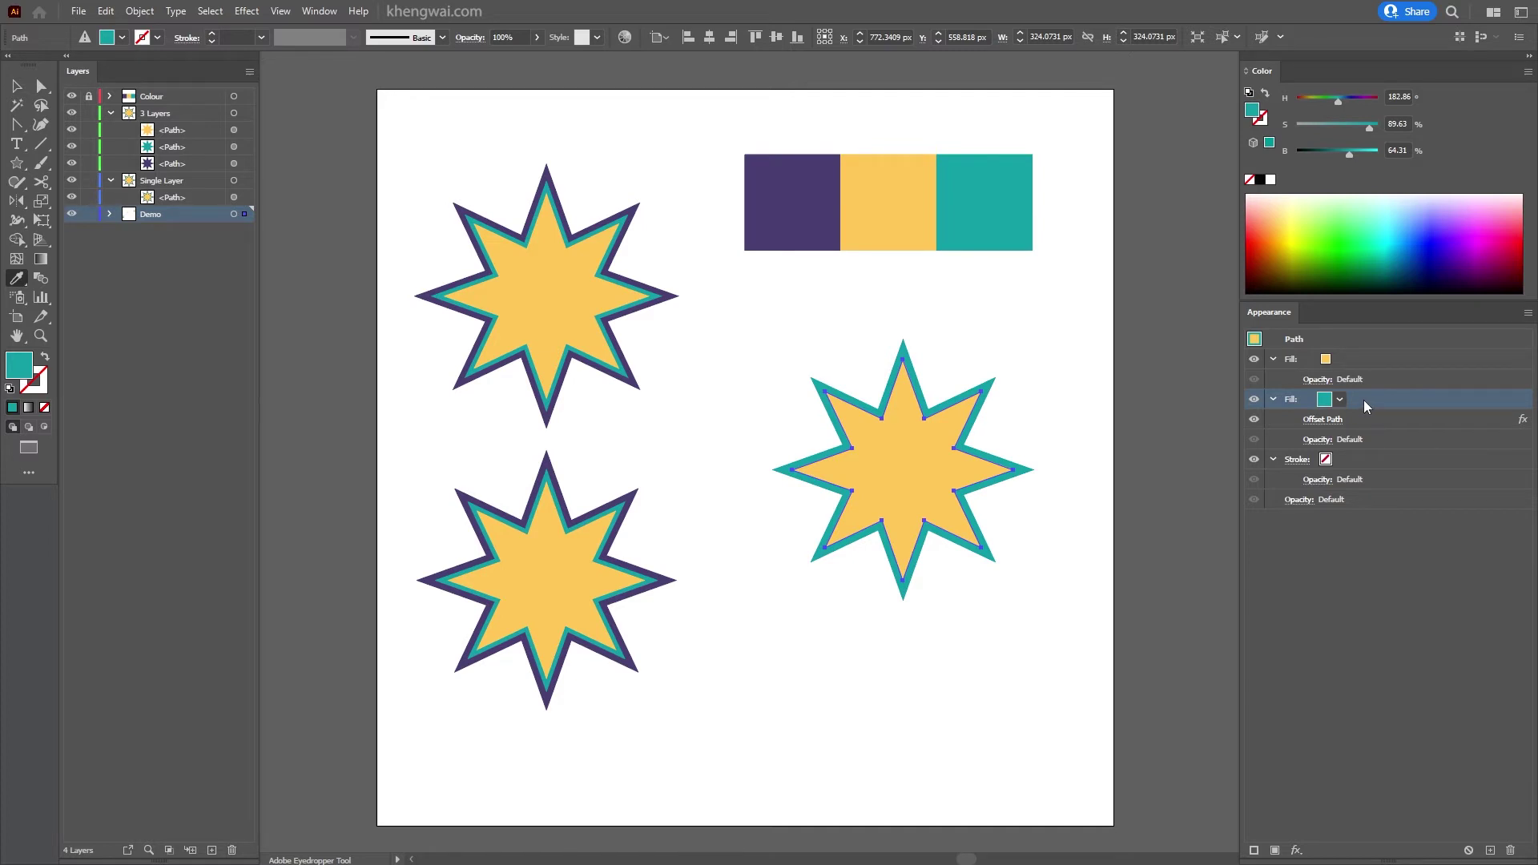
Step: Duplicate the teal fill, recolour the copy purple, and set its offset to 20 px
left_click(1489, 851)
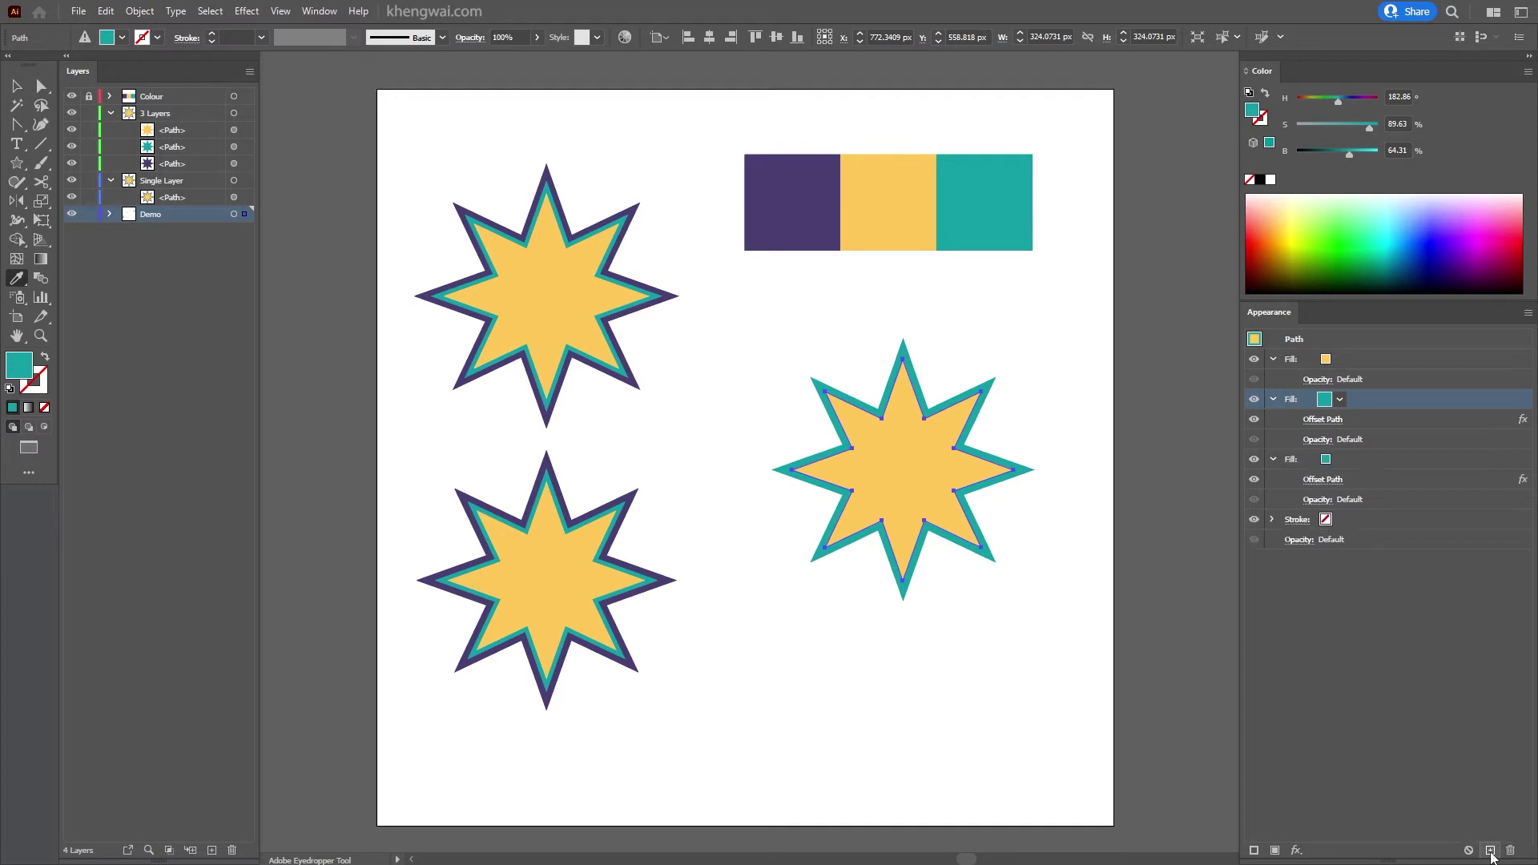
left_click(1360, 458)
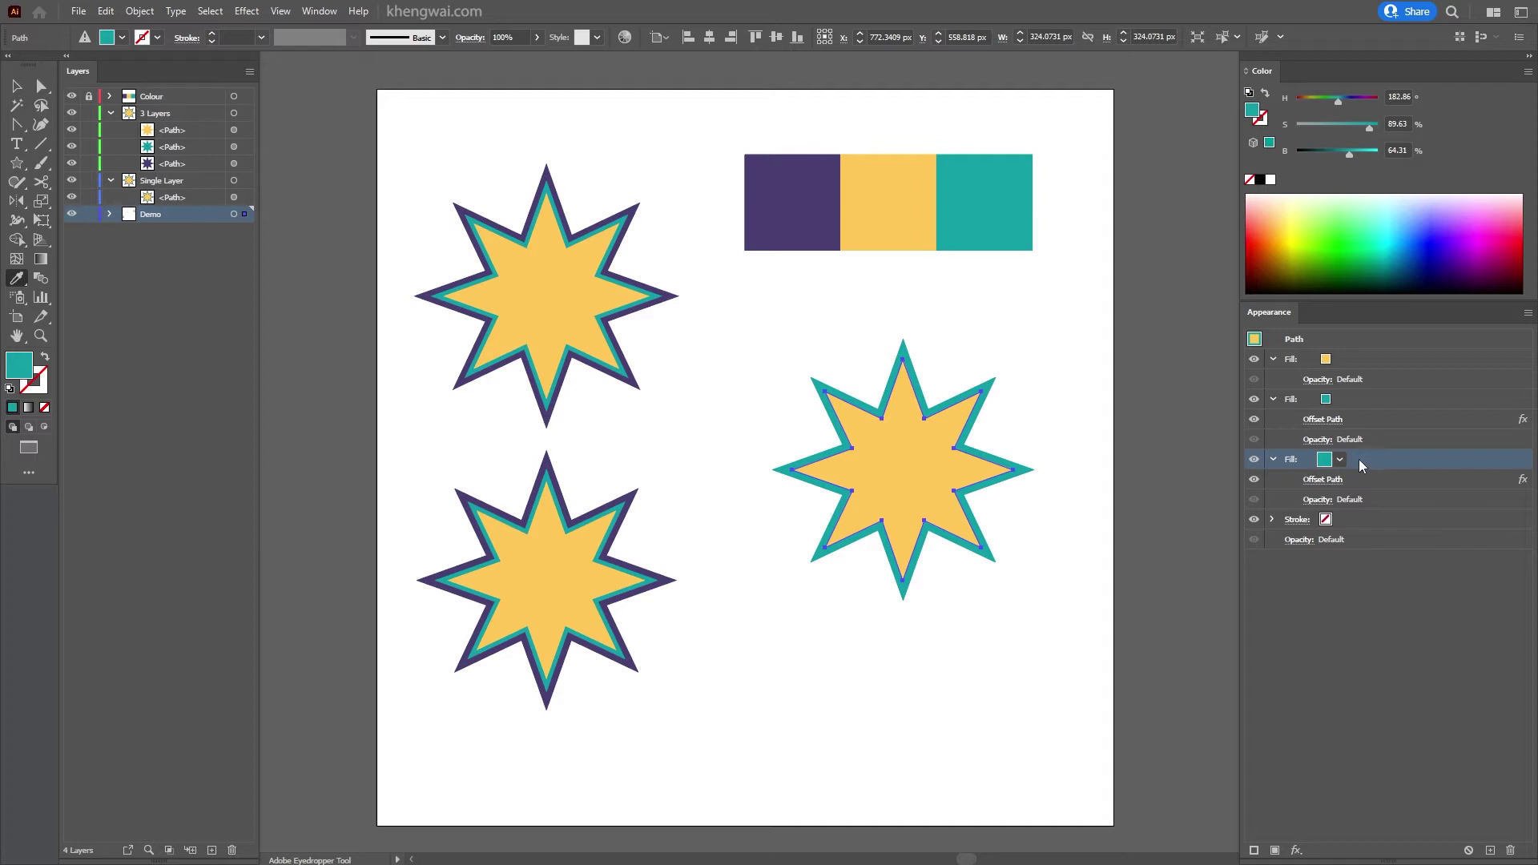
left_click(799, 202)
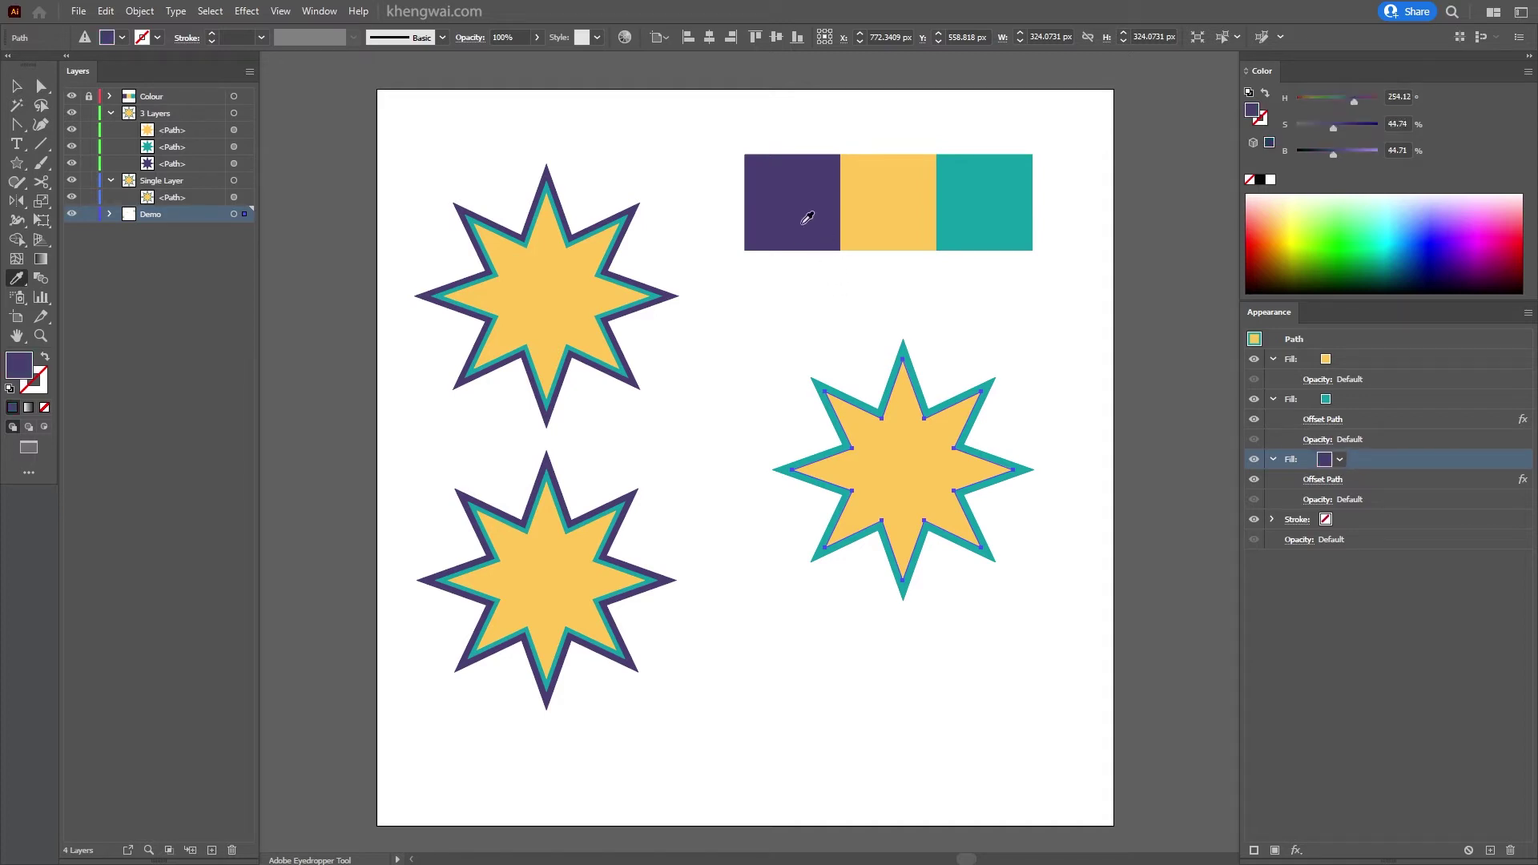
left_click(1322, 479)
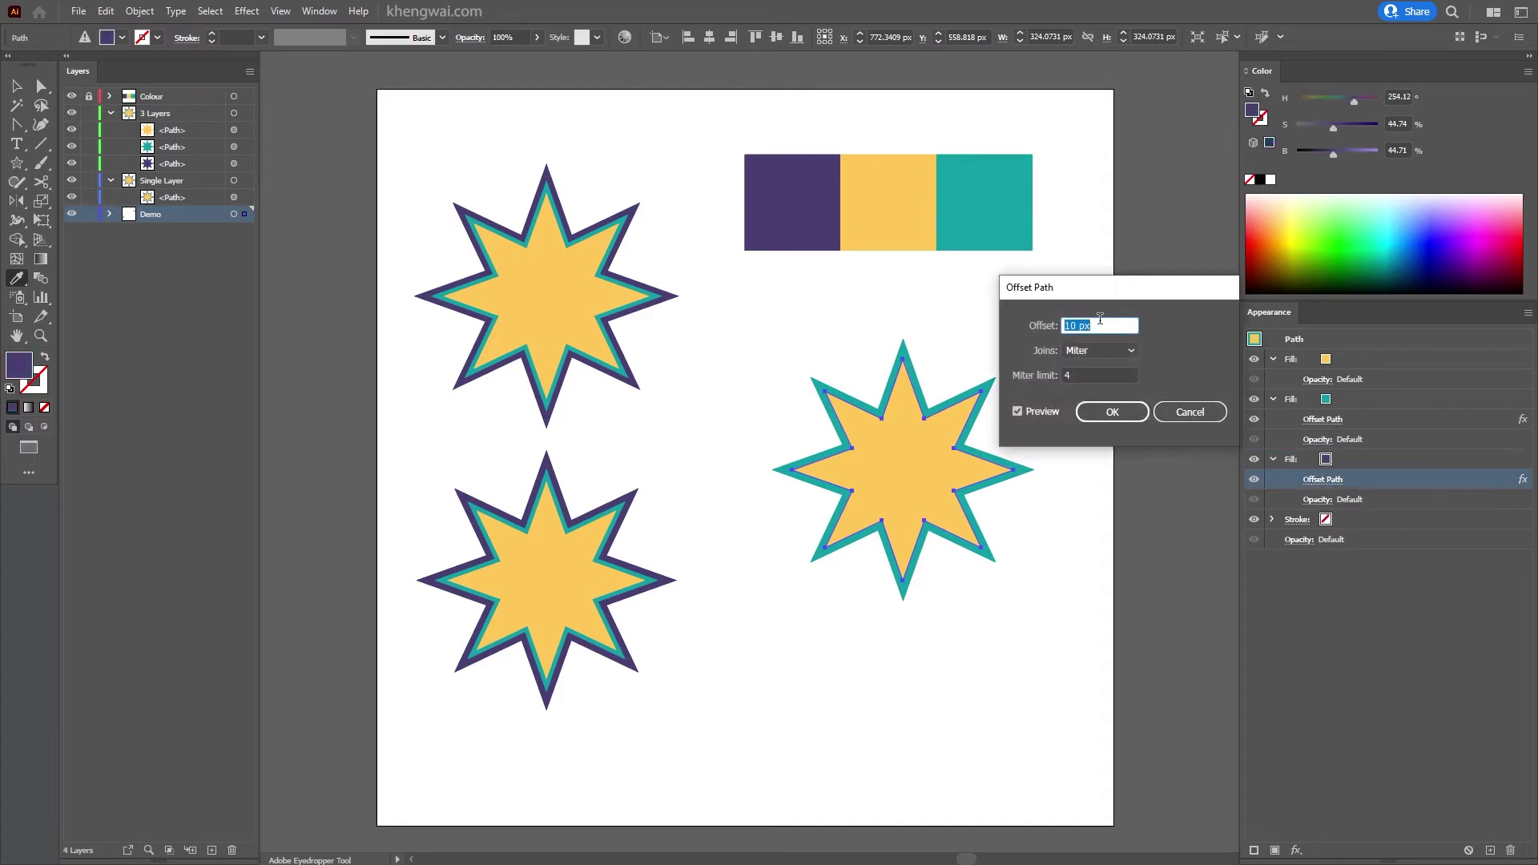
key("Up")
key("Up")
key("Up")
key("Up")
key("Up")
key("Up")
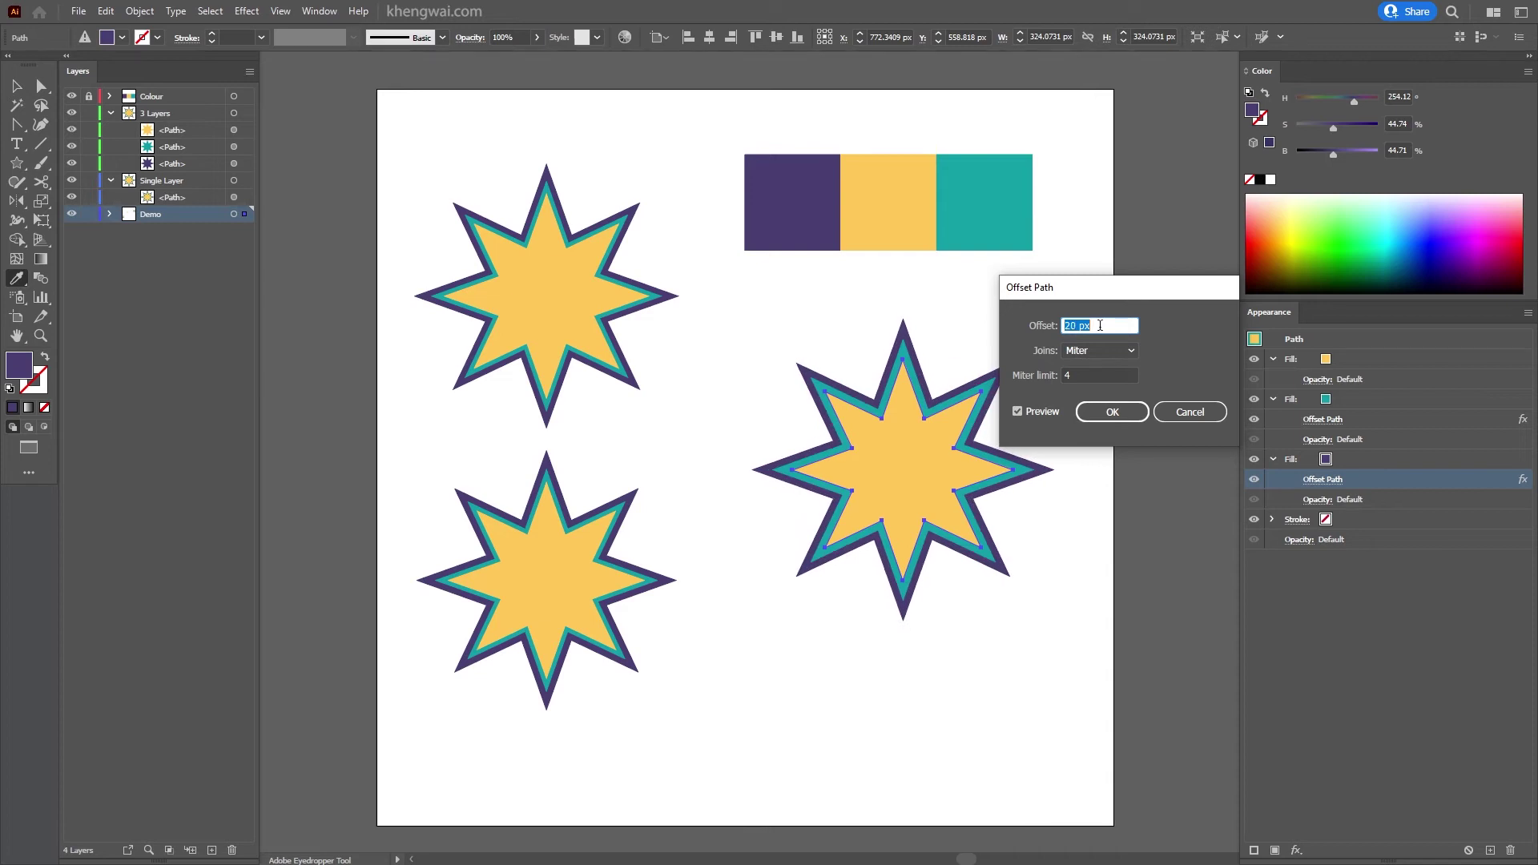
key("Down")
left_click(1113, 412)
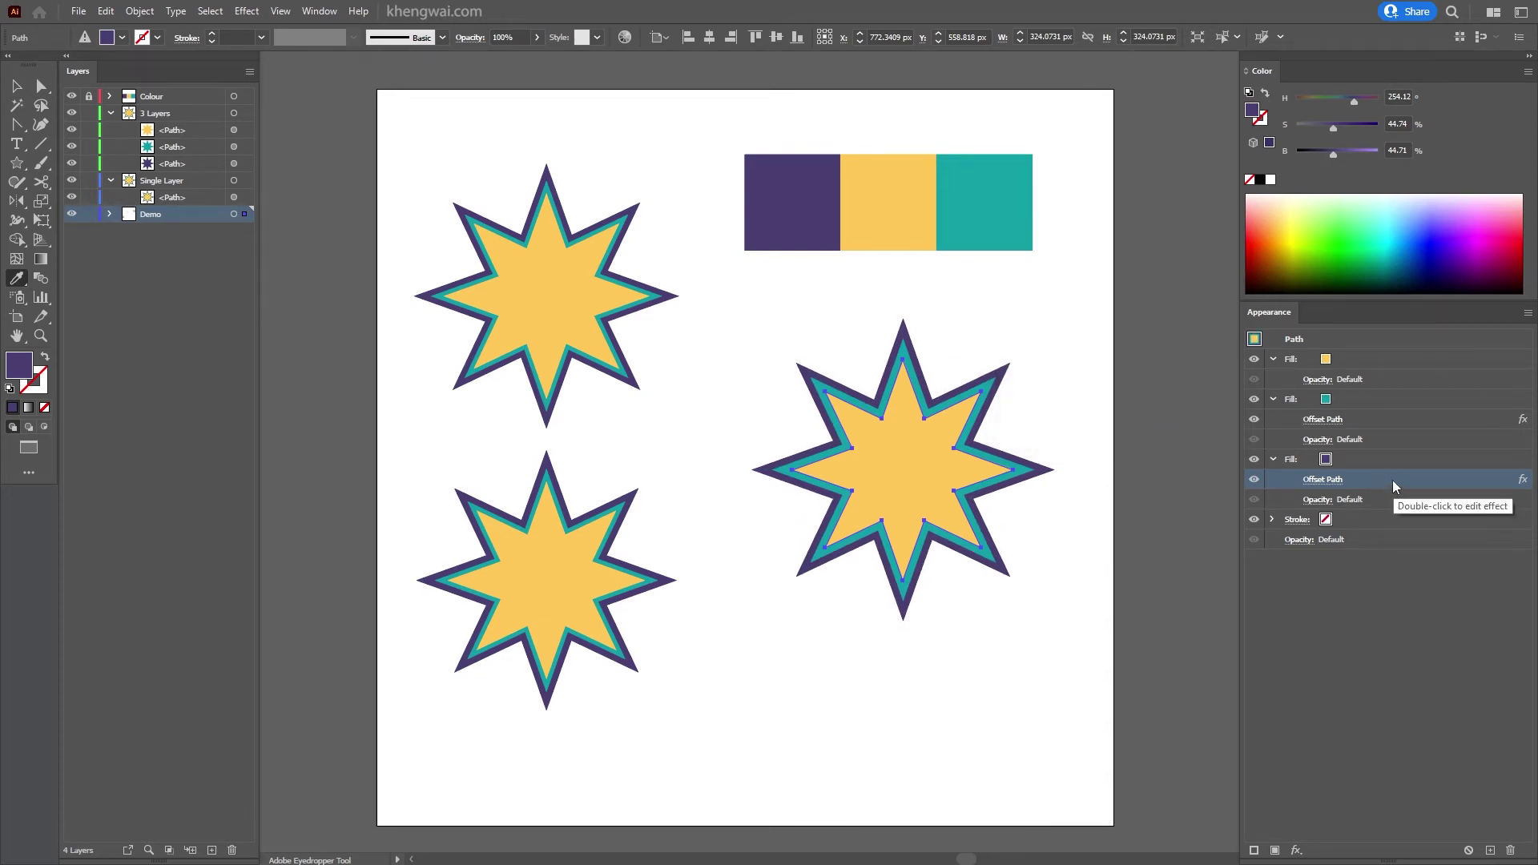
Step: Nudge the right star slightly lower on the page
key("v")
left_click(1068, 522)
mouse_move(882, 457)
left_mouse_down()
mouse_move(914, 482)
mouse_move(882, 465)
left_mouse_up()
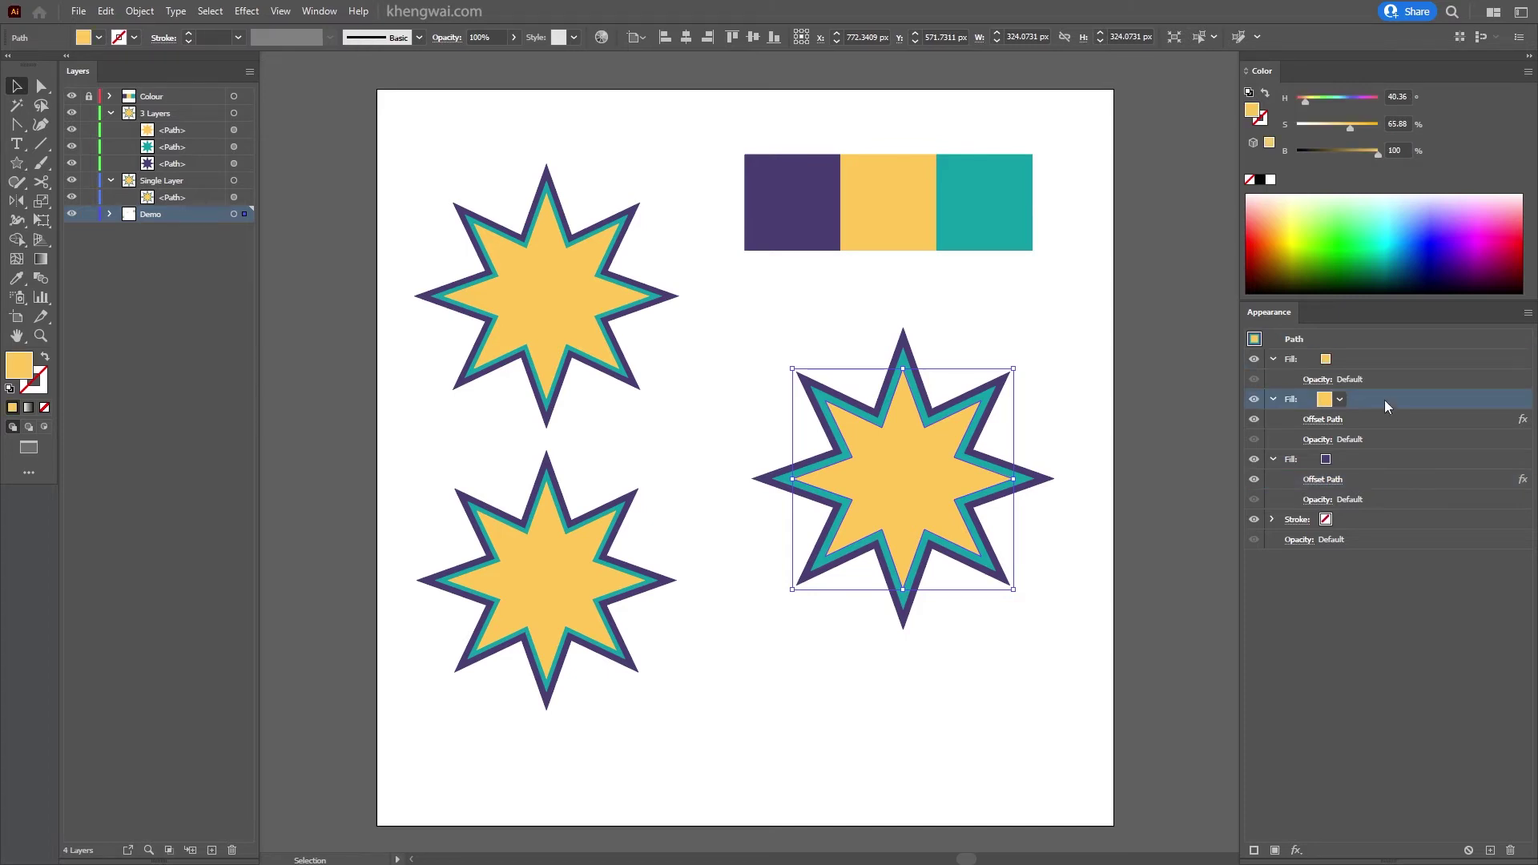
left_click(1376, 461)
left_click(1372, 575)
key("ctrl+shift+a")
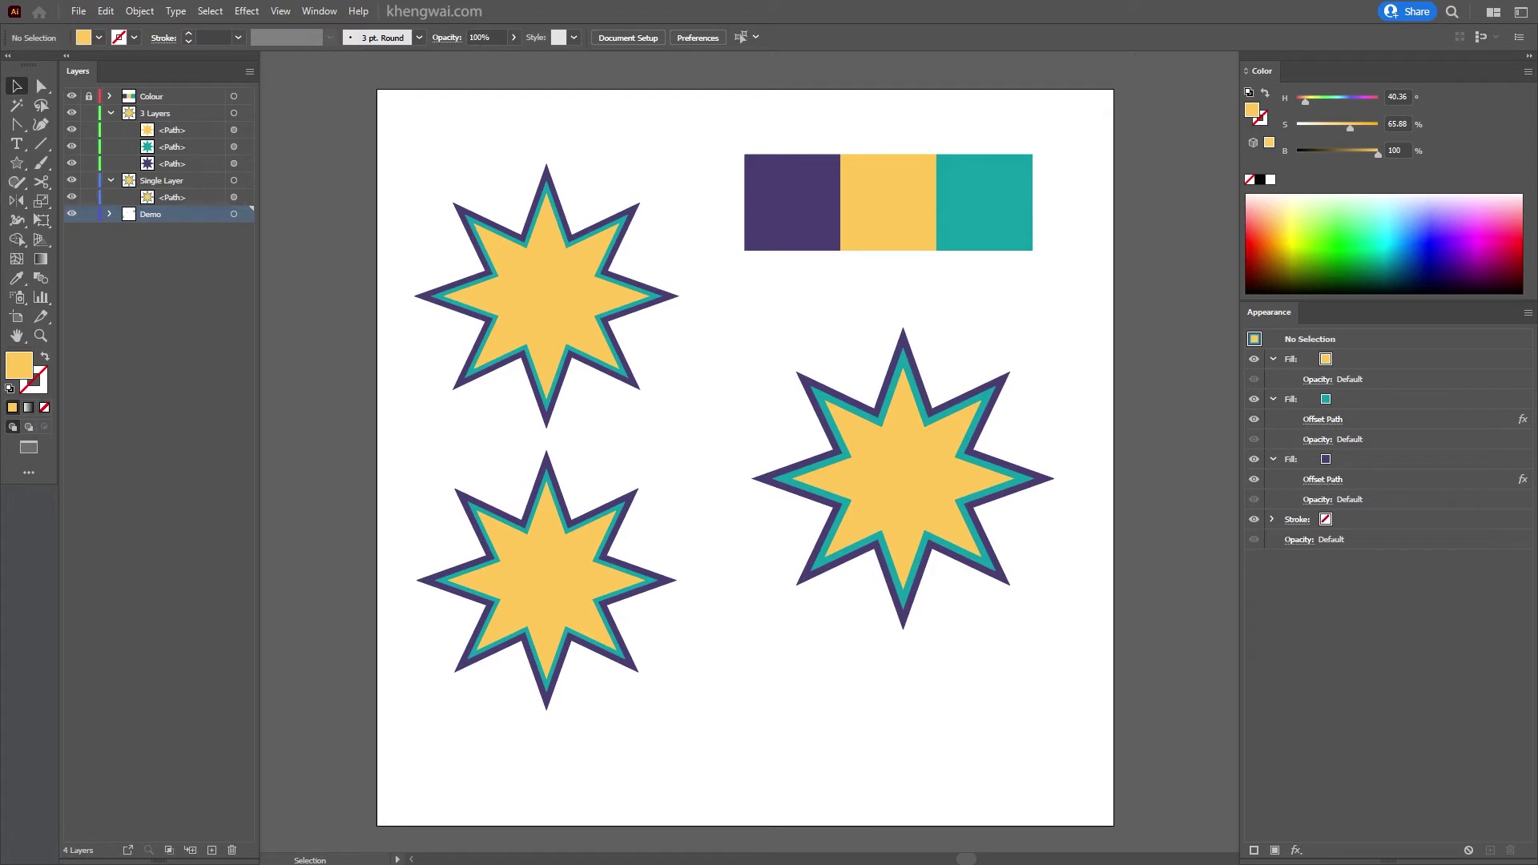
left_click(918, 502)
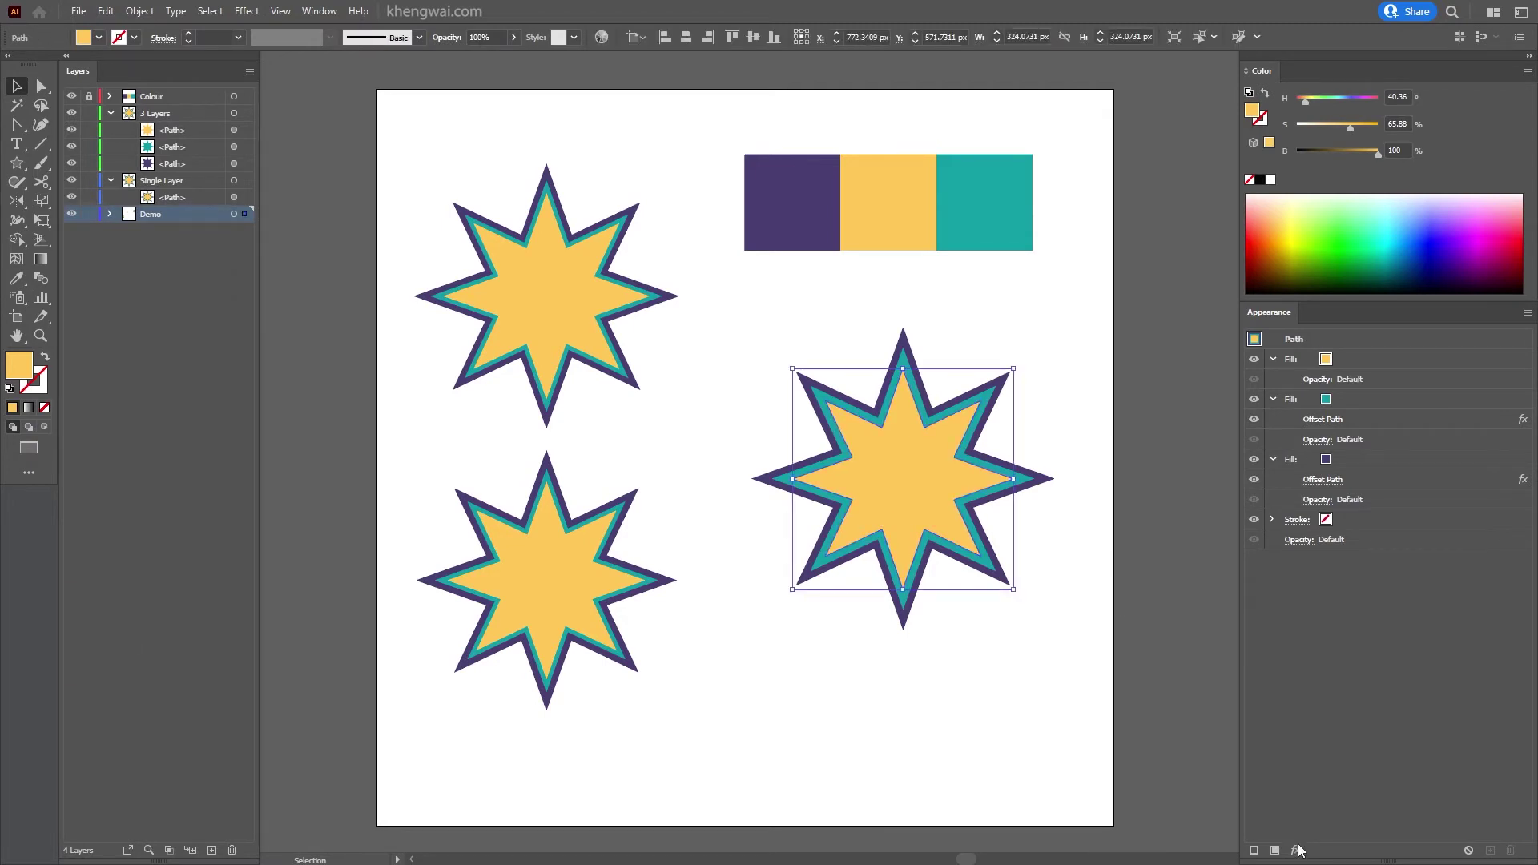
left_click(1295, 850)
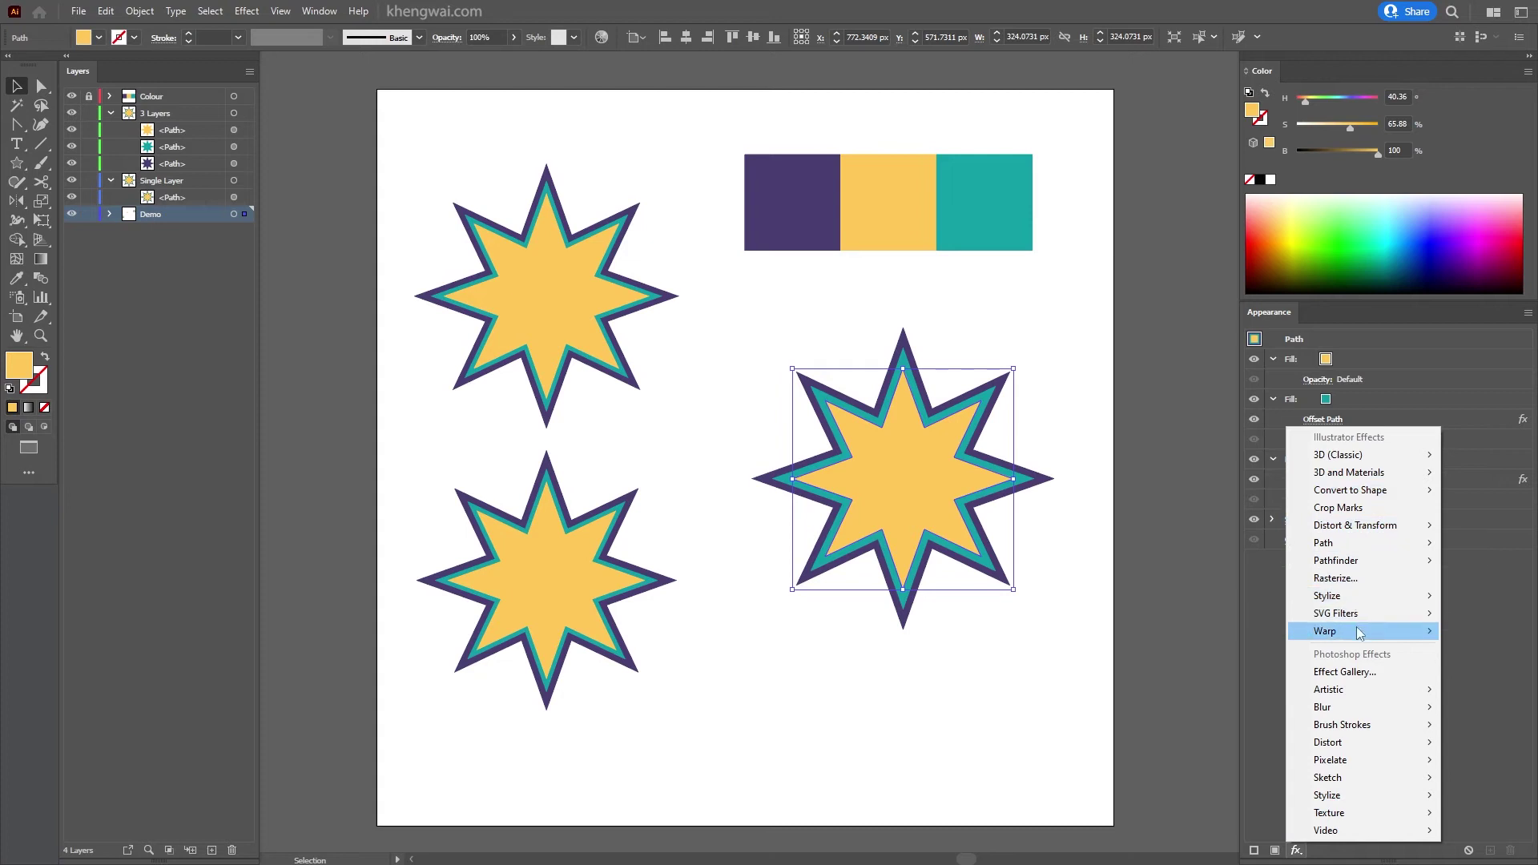
mouse_move(1359, 635)
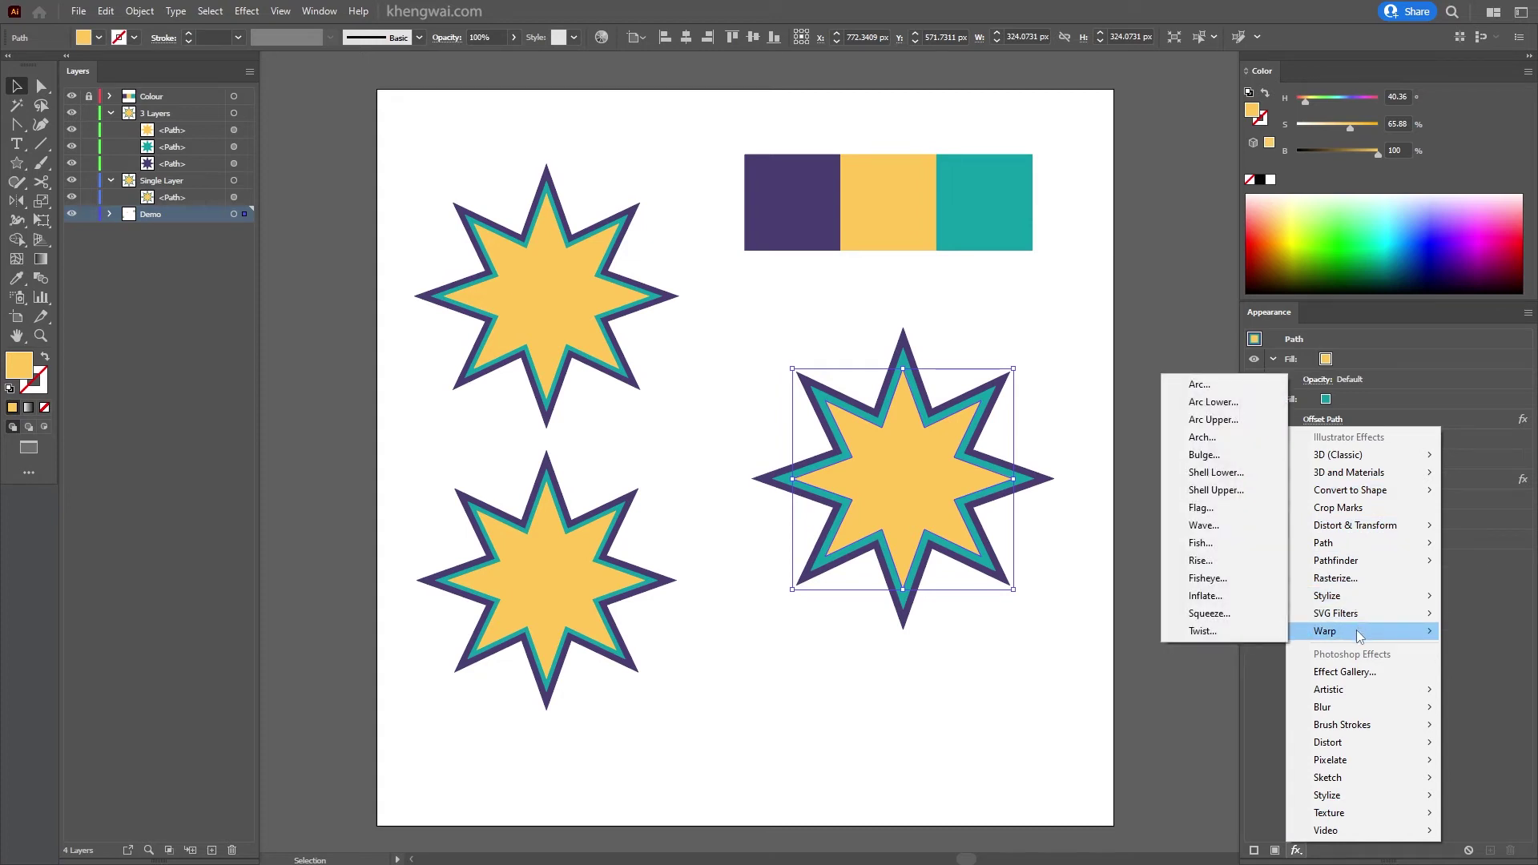
Step: Add an Inner Glow to the star's top yellow fill, then reselect the star
left_click(1369, 356)
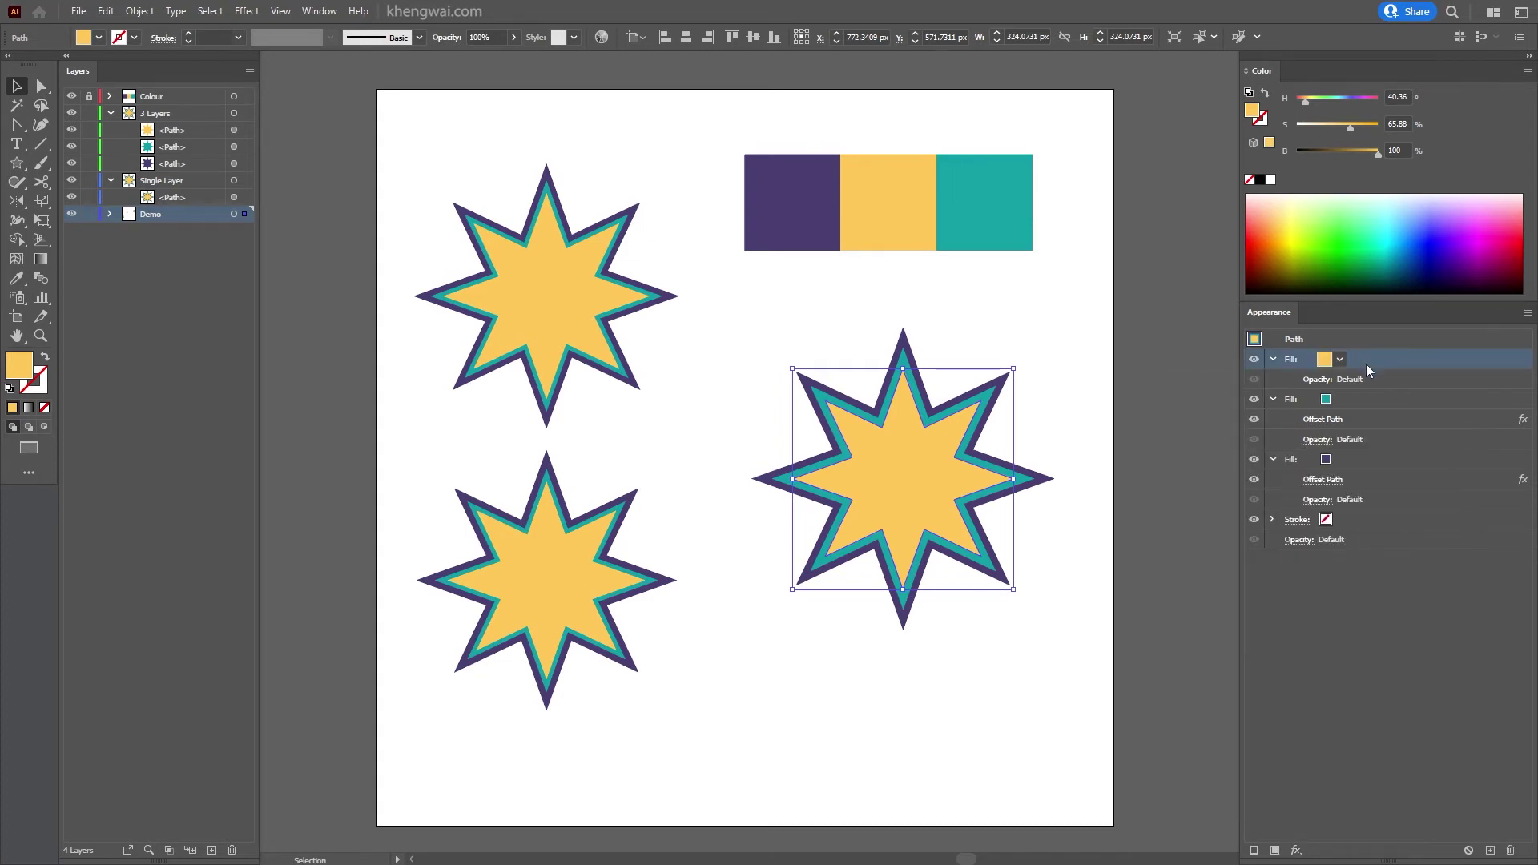
left_click(1296, 850)
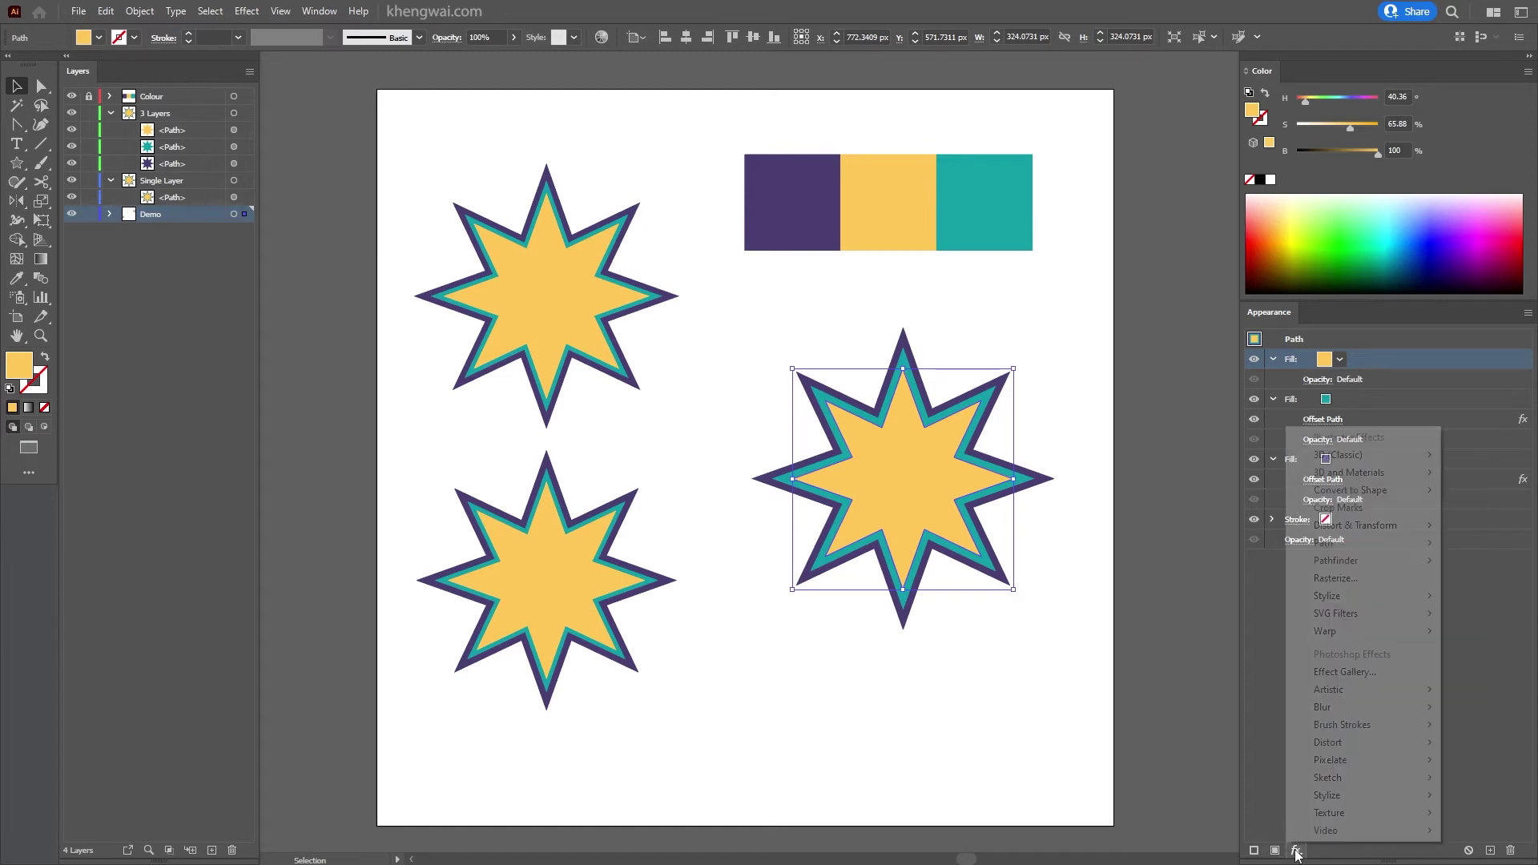
mouse_move(1371, 598)
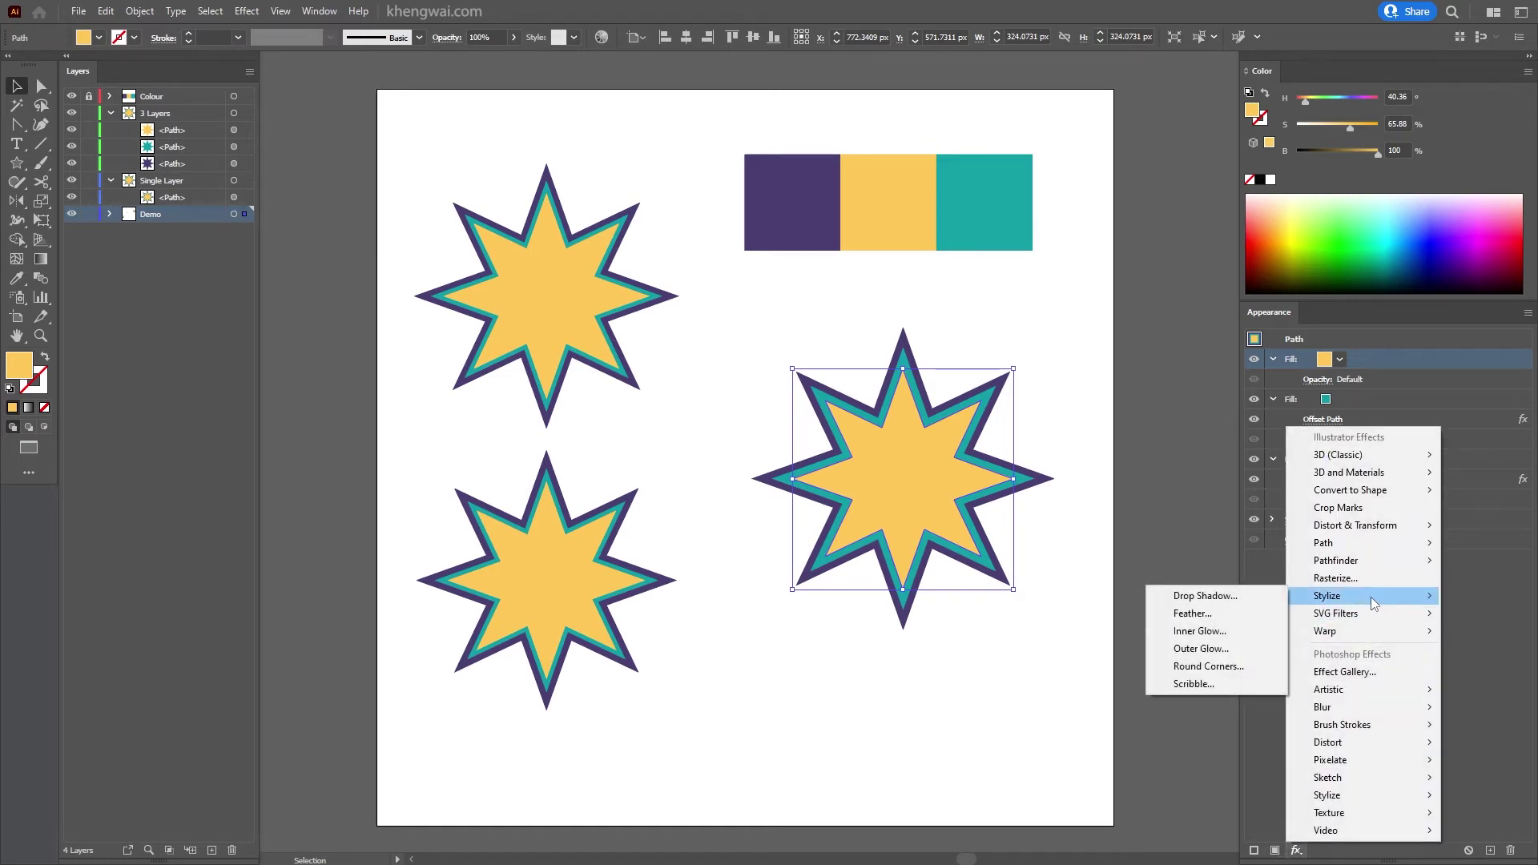
left_click(1199, 630)
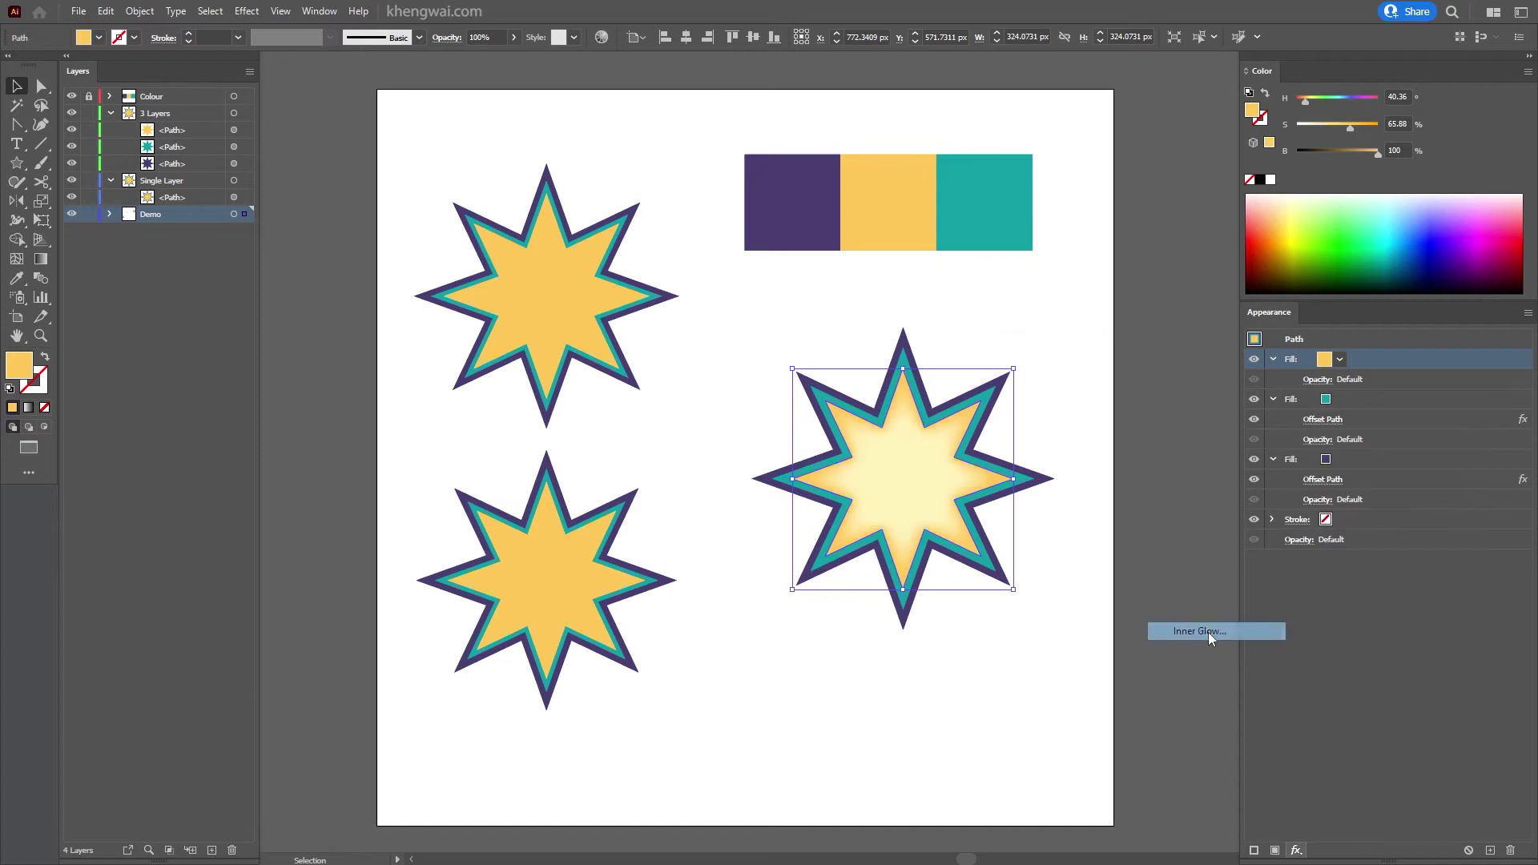
left_click(1110, 495)
left_click(1354, 478)
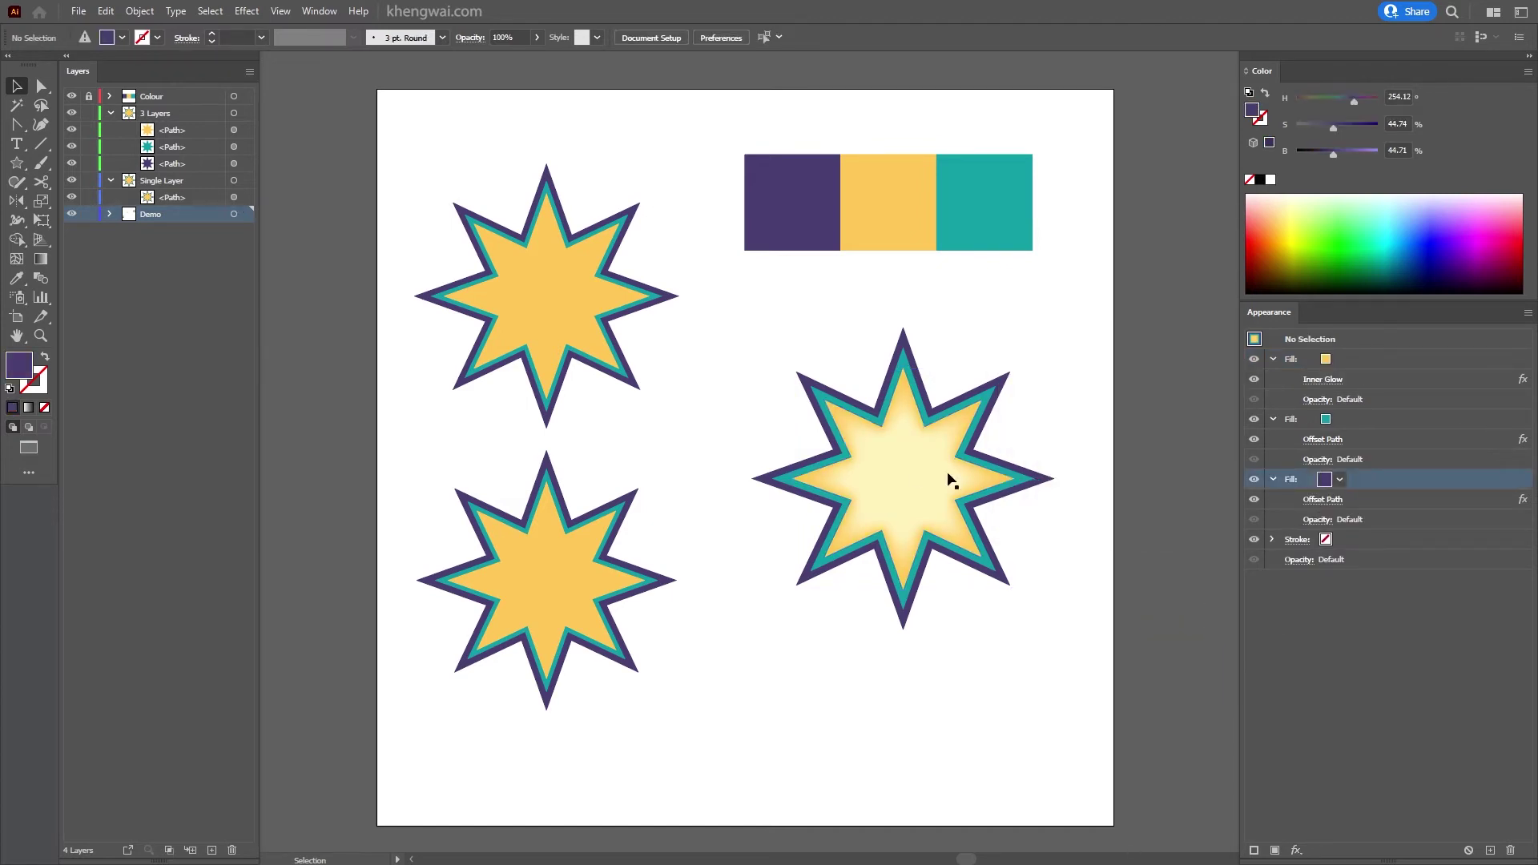
key("ctrl+z")
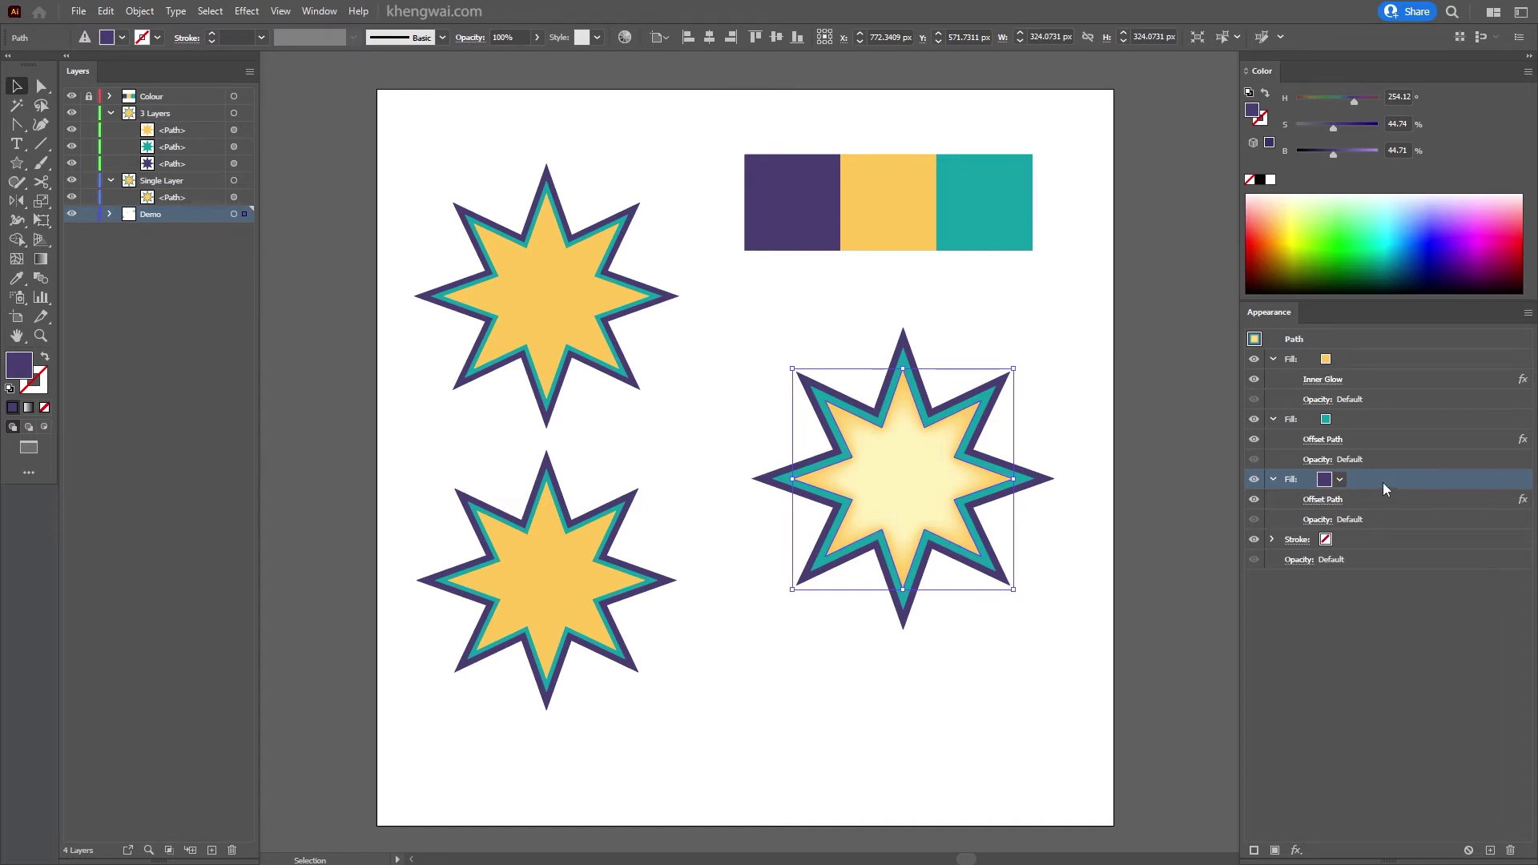
Step: Add a Drop Shadow with 3 px blur and 70% opacity to the purple fill
left_click(1297, 850)
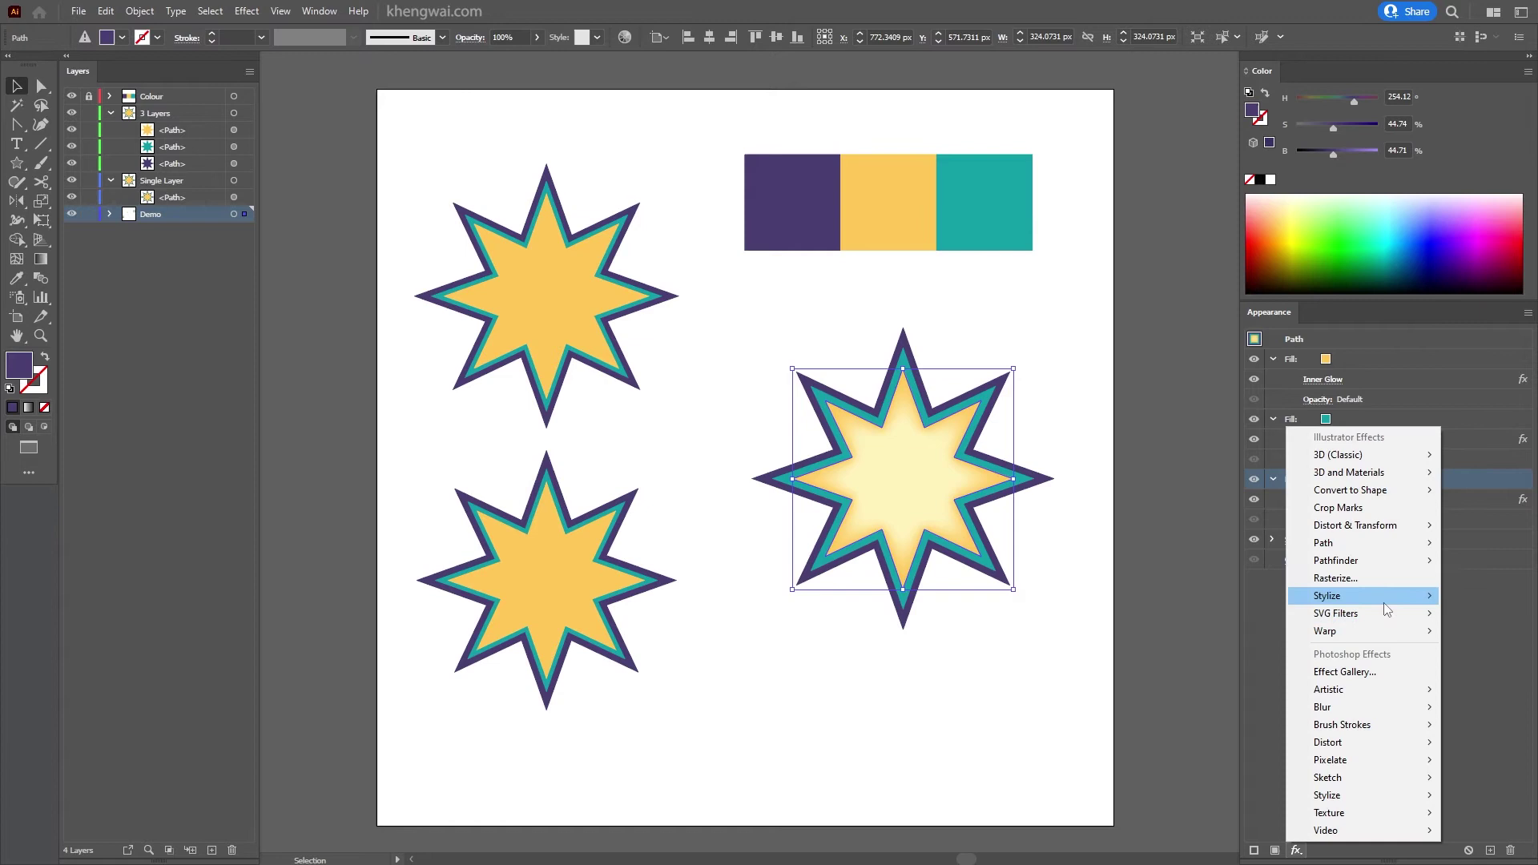
mouse_move(1382, 595)
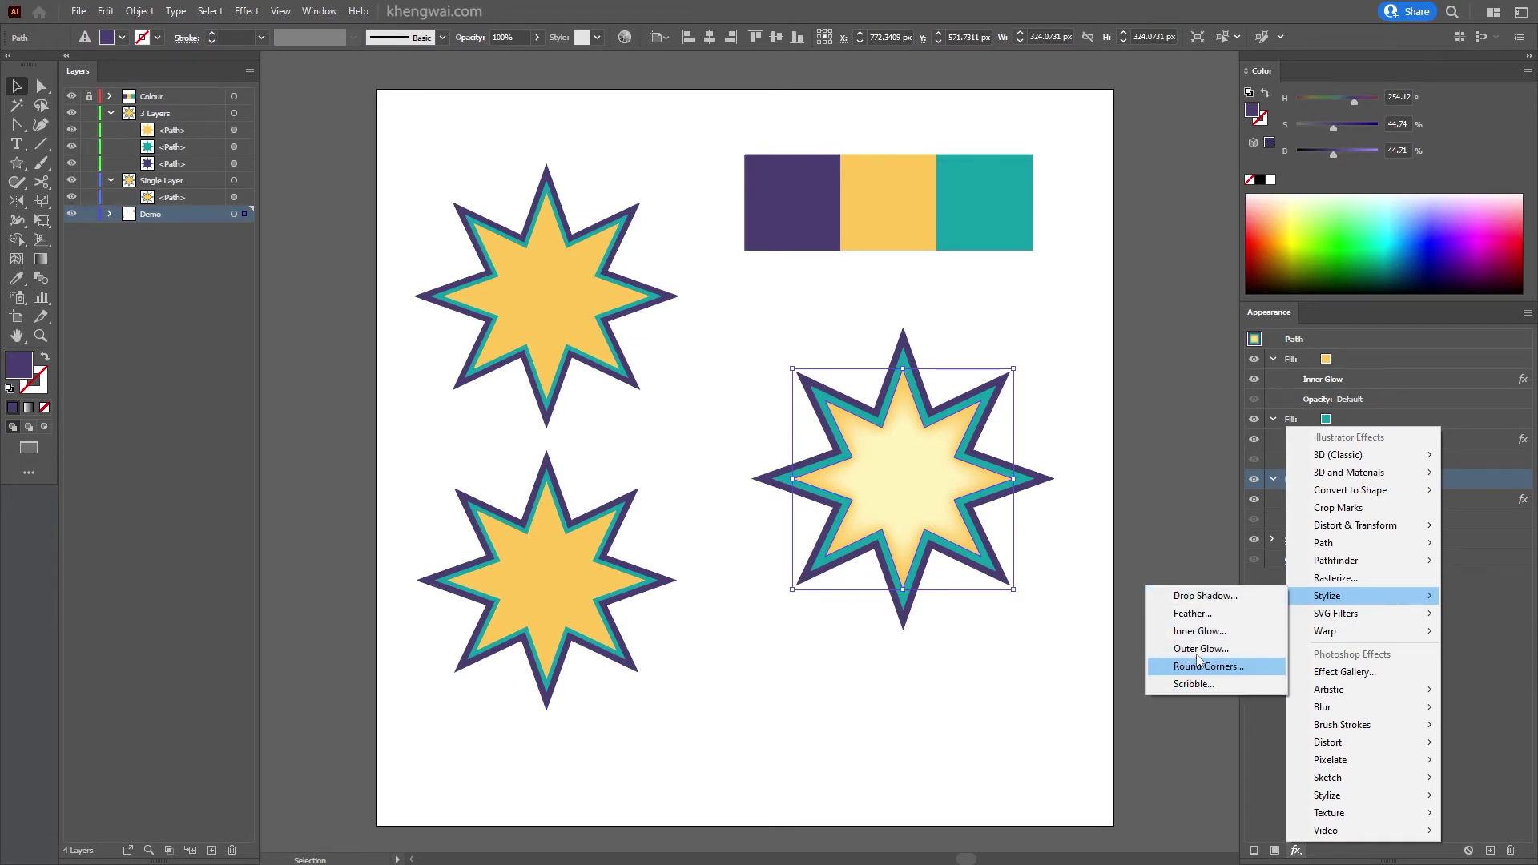
left_click(1205, 596)
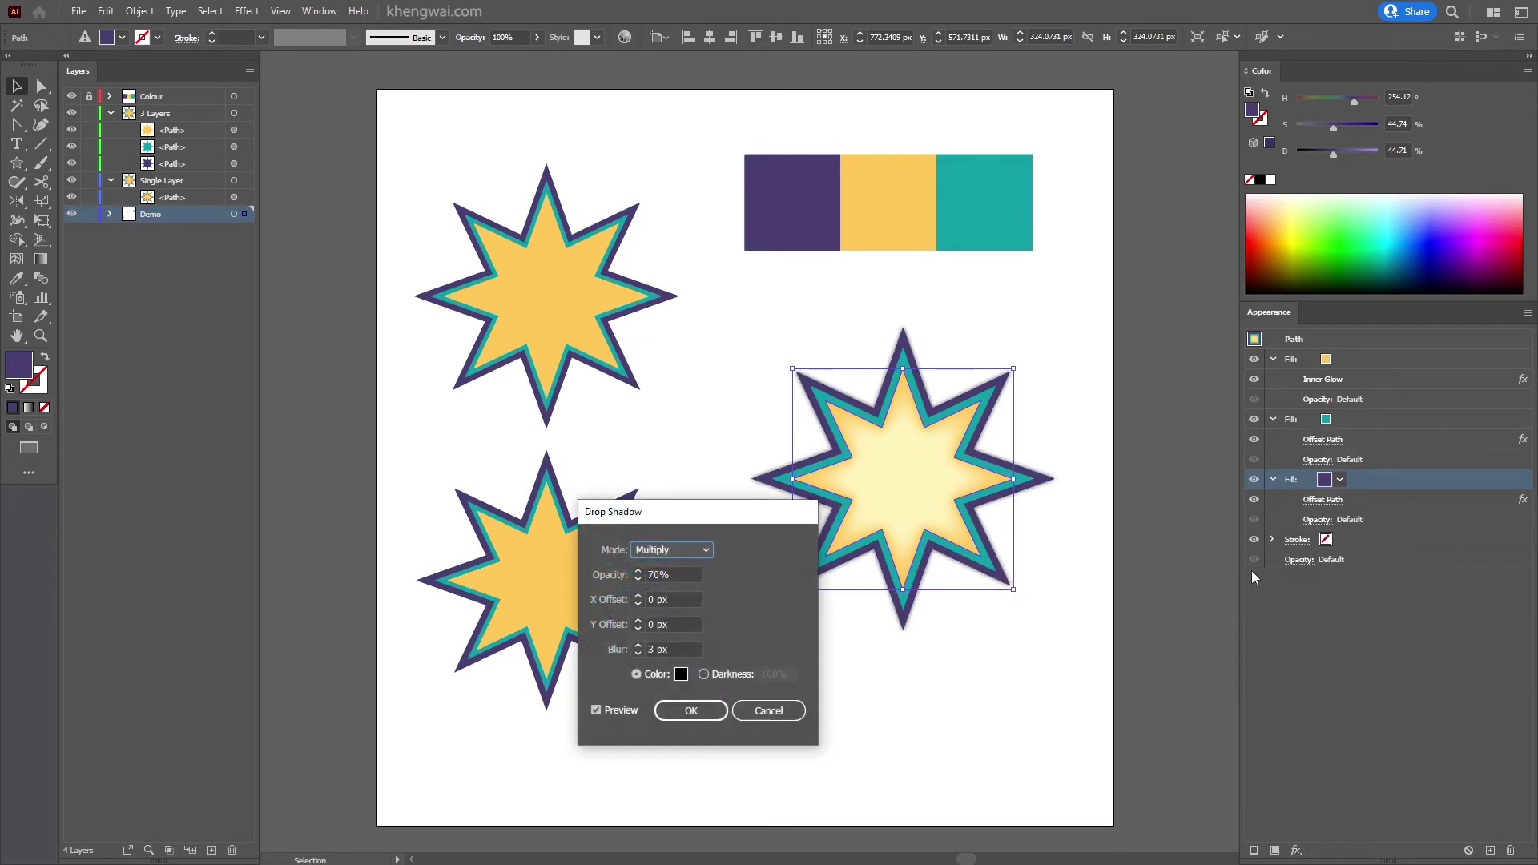
left_click(693, 712)
Step: Review the Offset Path and Inner Glow entries, then target the whole star
left_click(1375, 499)
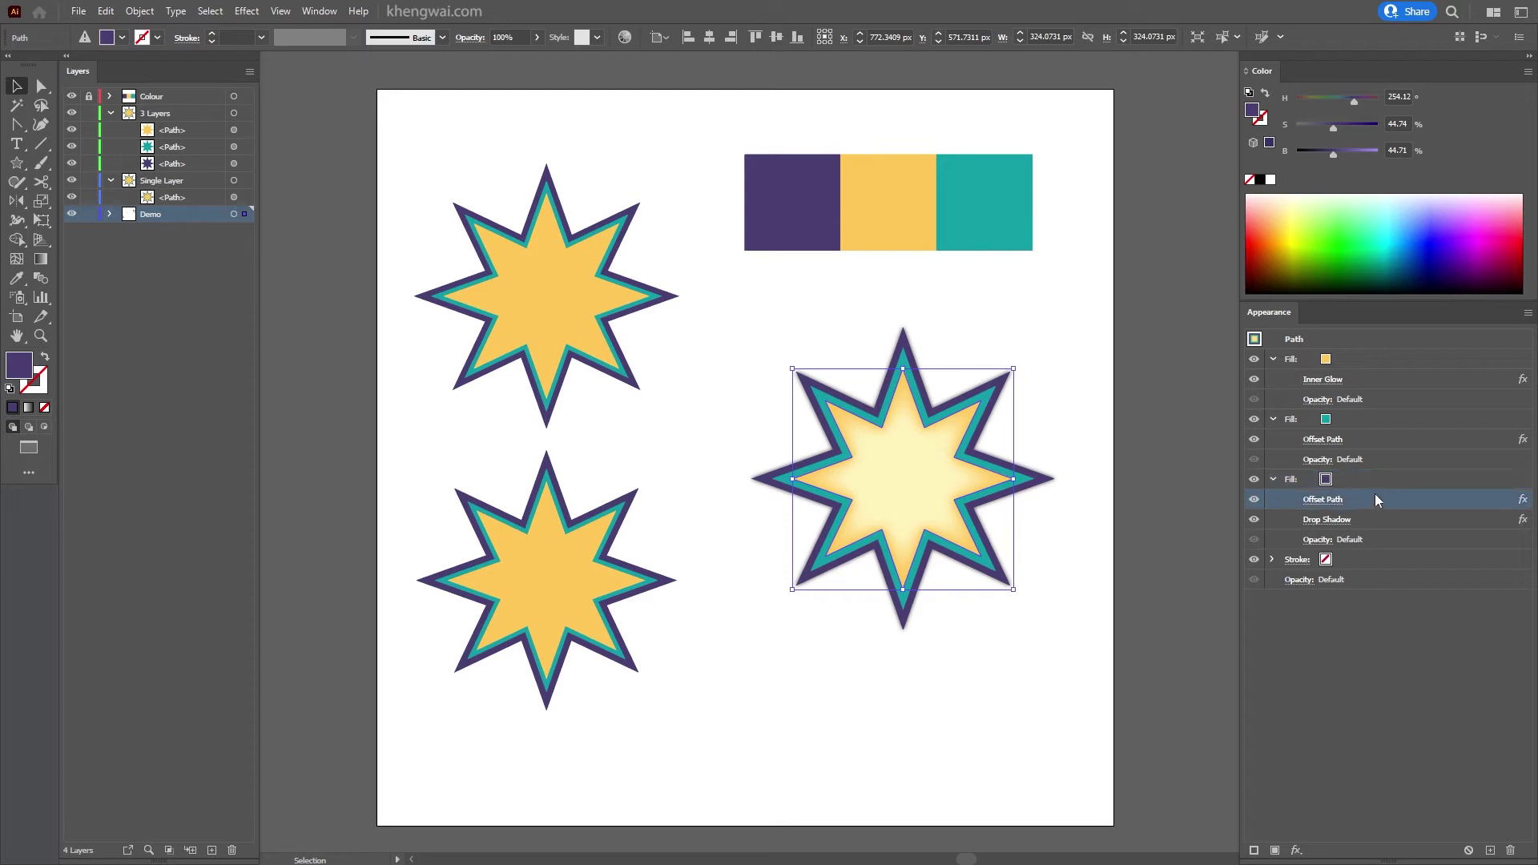
left_click(1369, 379)
left_click(1364, 497)
left_click(1314, 621)
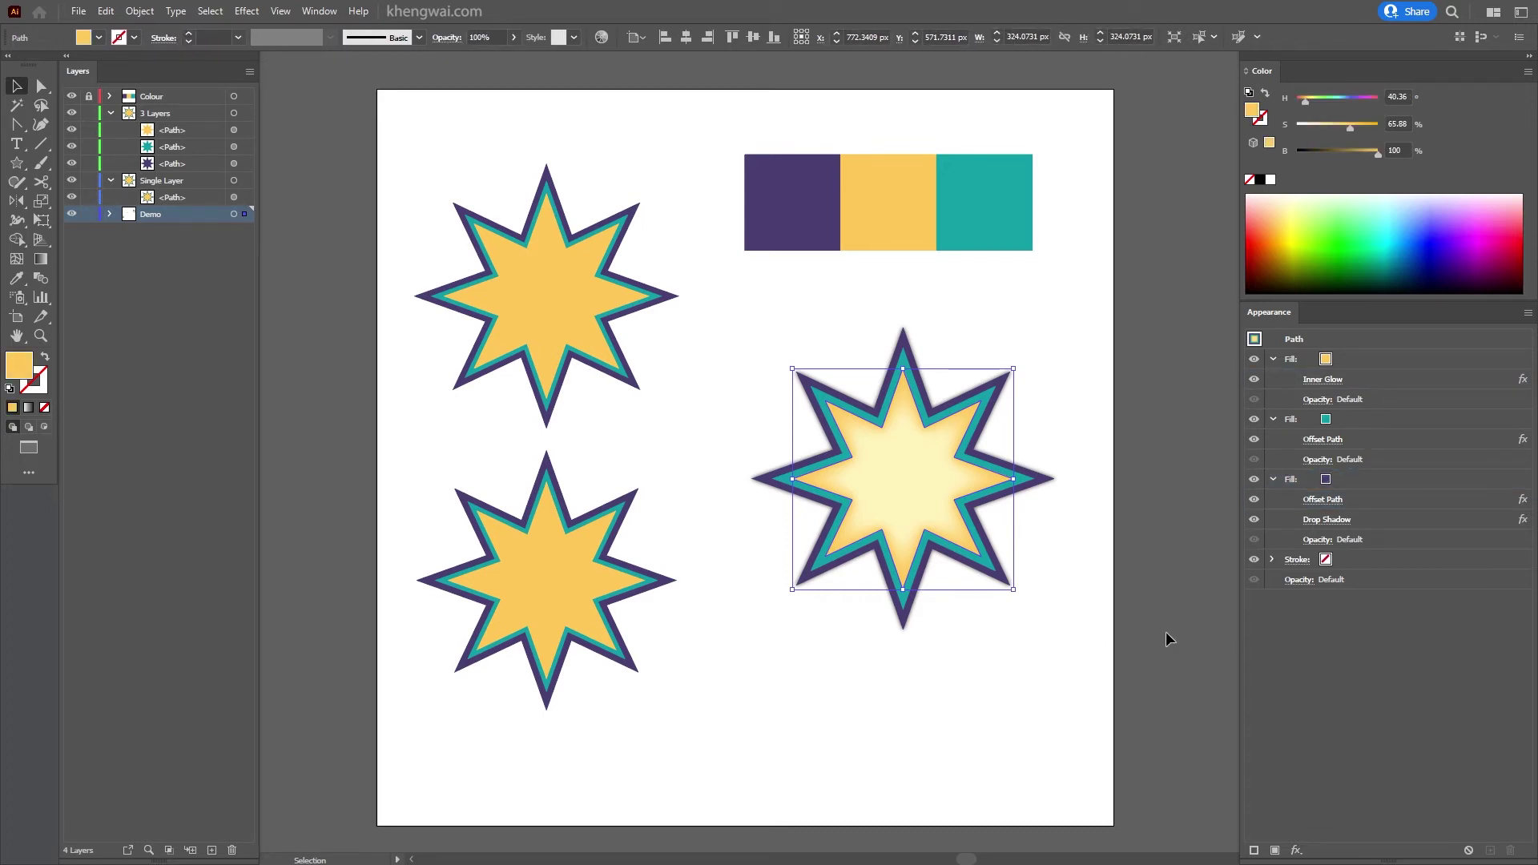
Step: Reselect the right star and preview Round Corners on it, raising the radius toward 330 px
left_click(1161, 596)
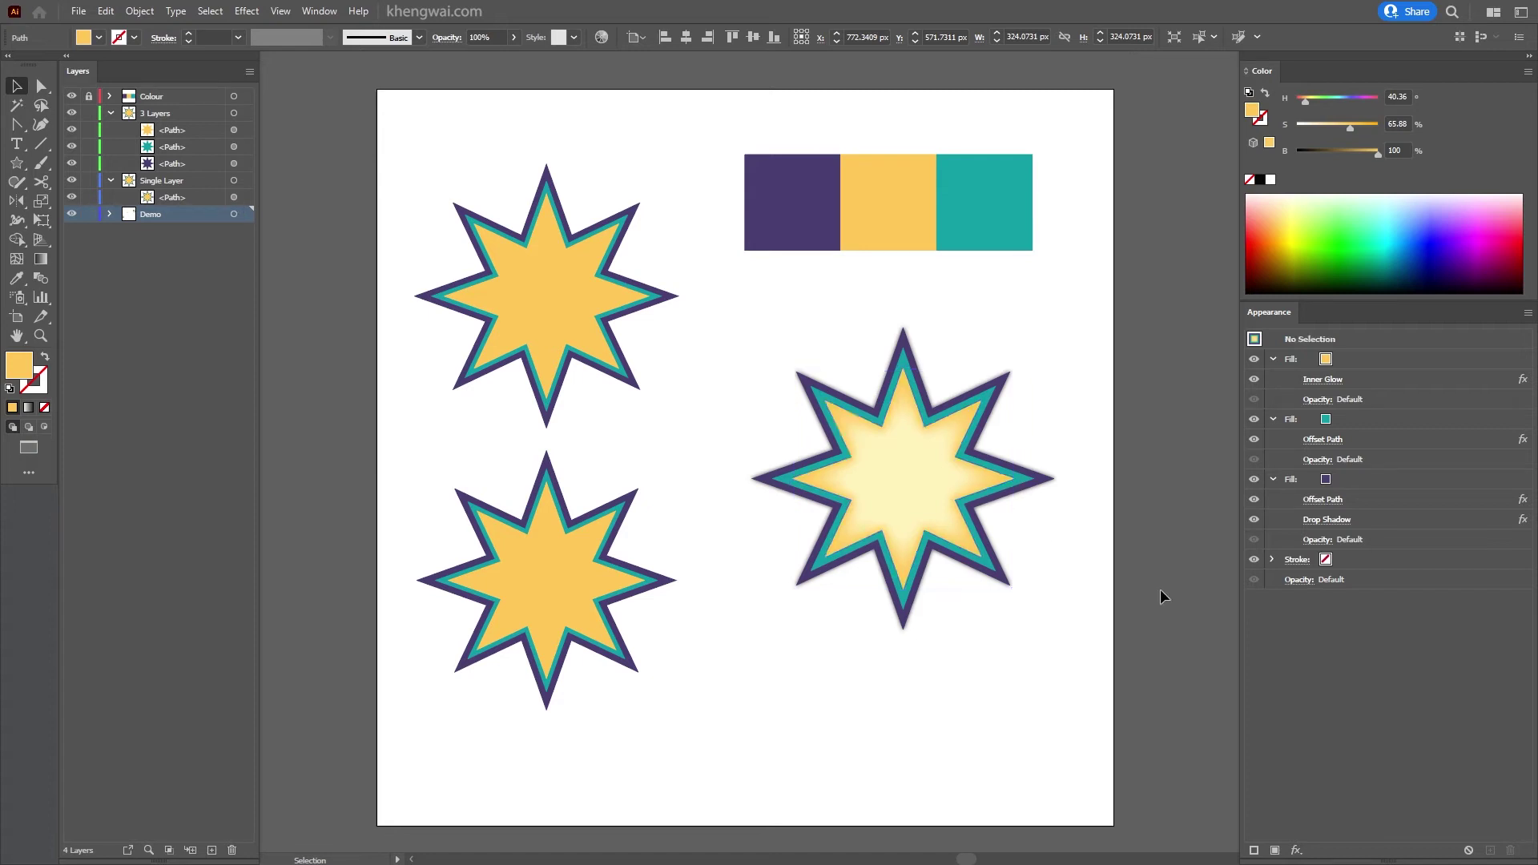
left_click(907, 477)
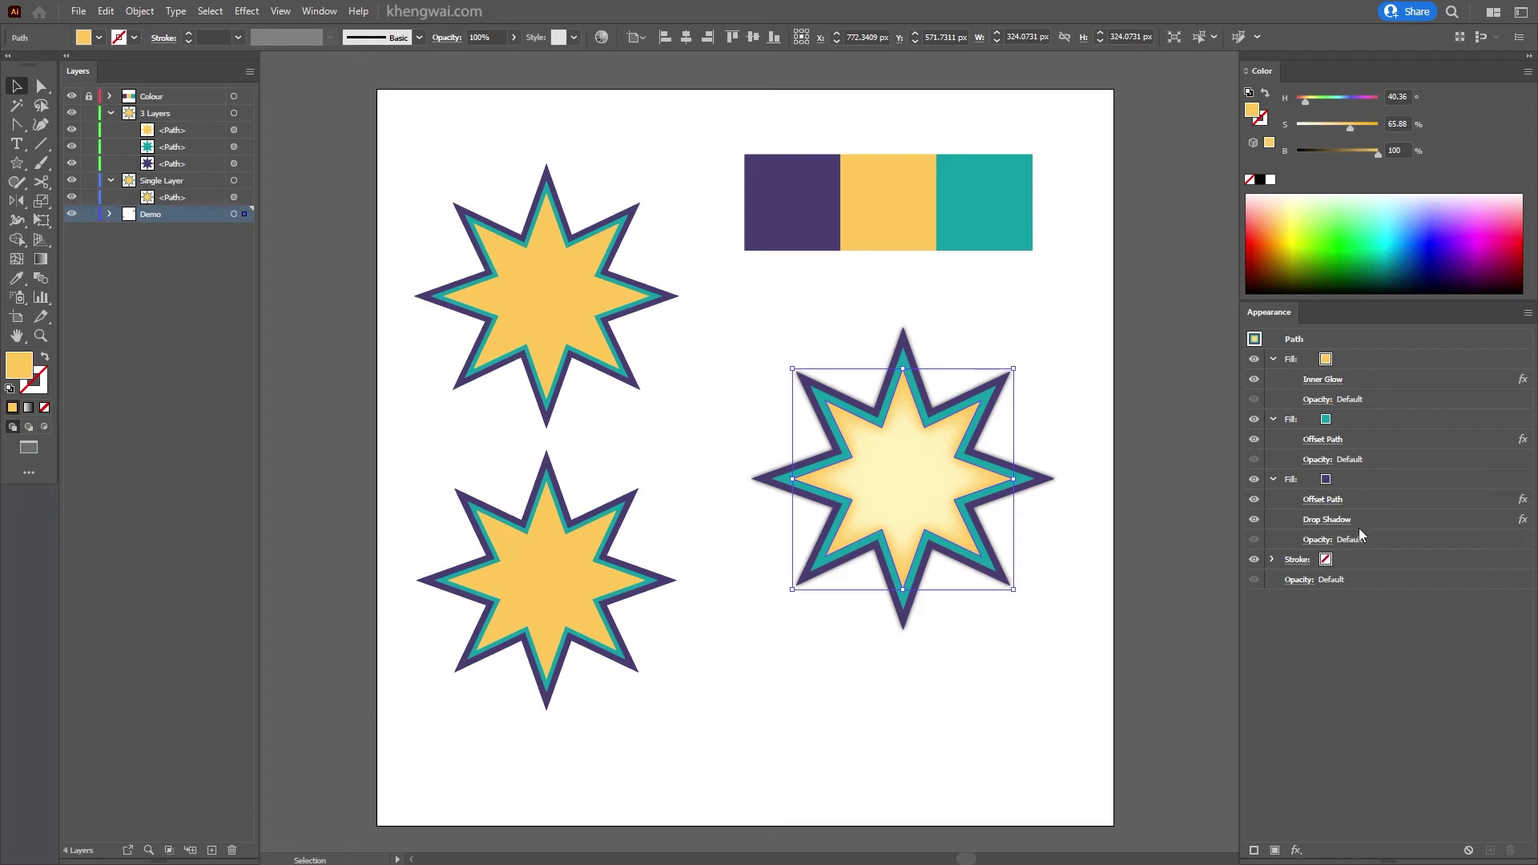
left_click(1295, 849)
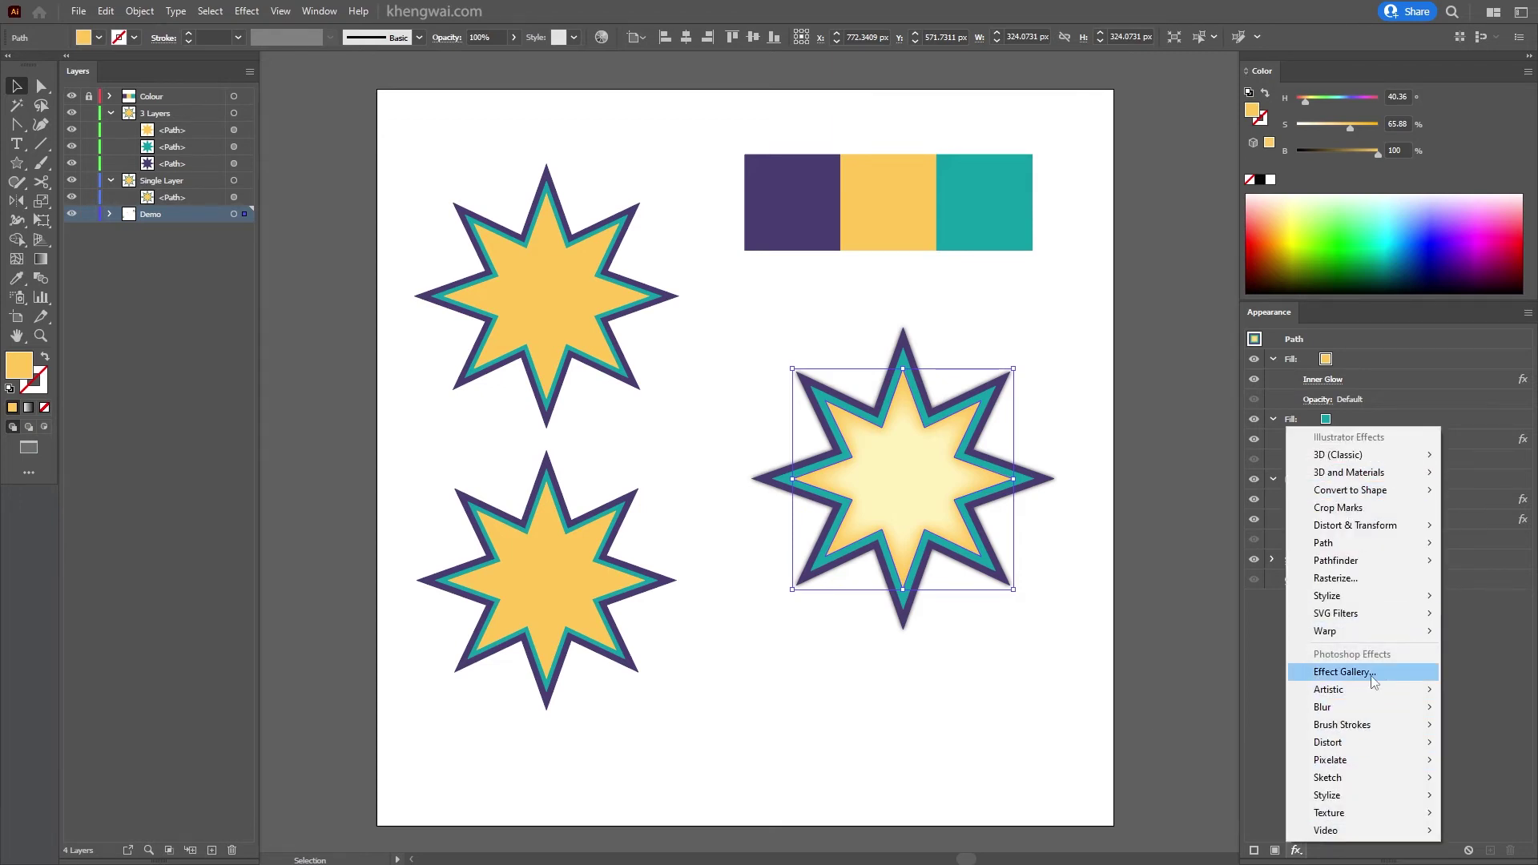
mouse_move(1367, 599)
left_click(1207, 666)
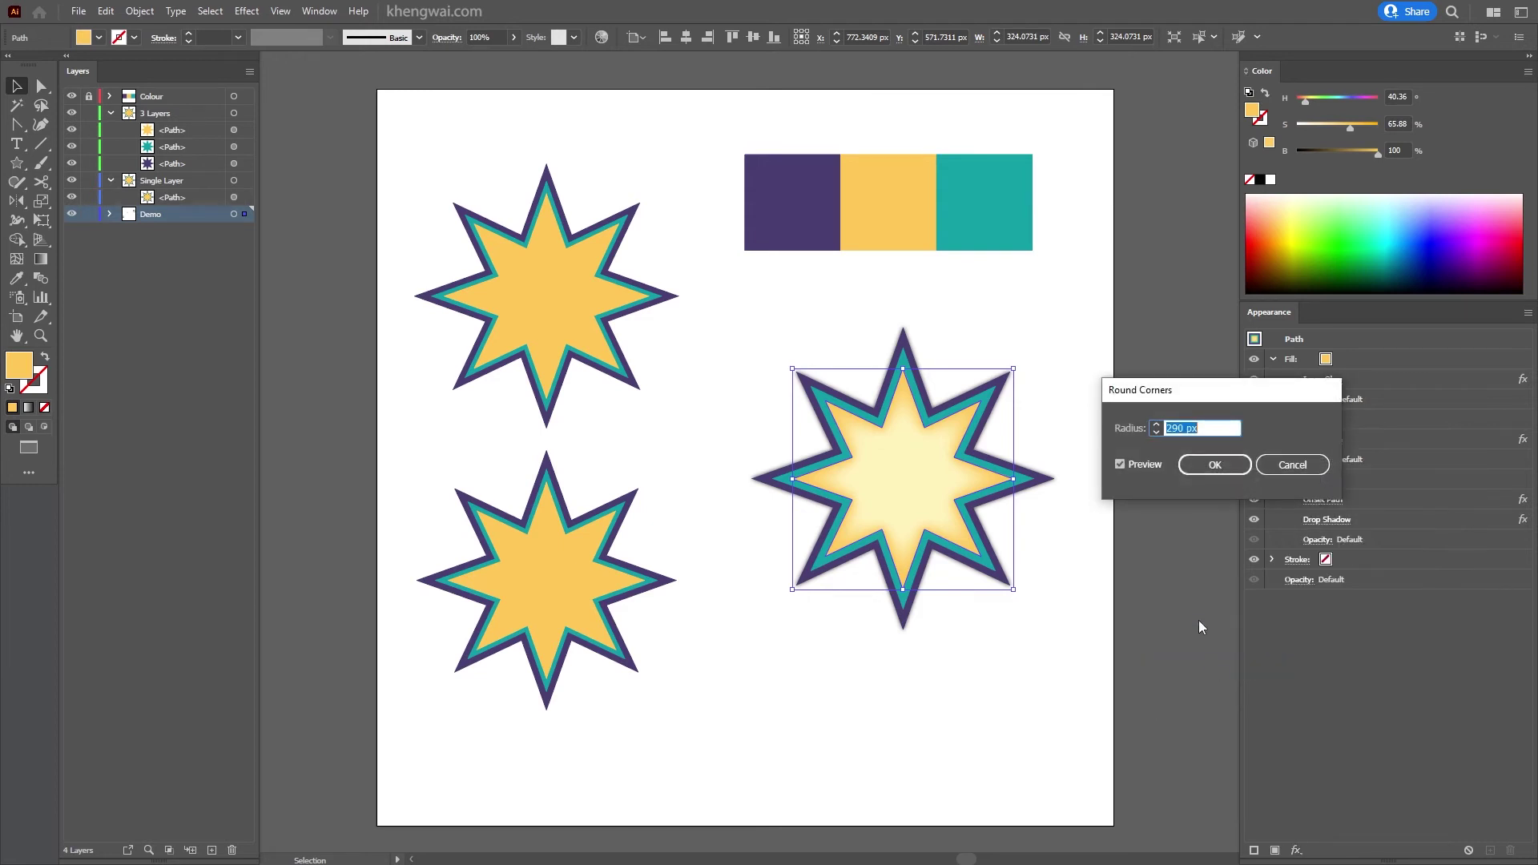
key("shift+Up")
key("shift+Up")
key("shift+Up")
key("shift+Up")
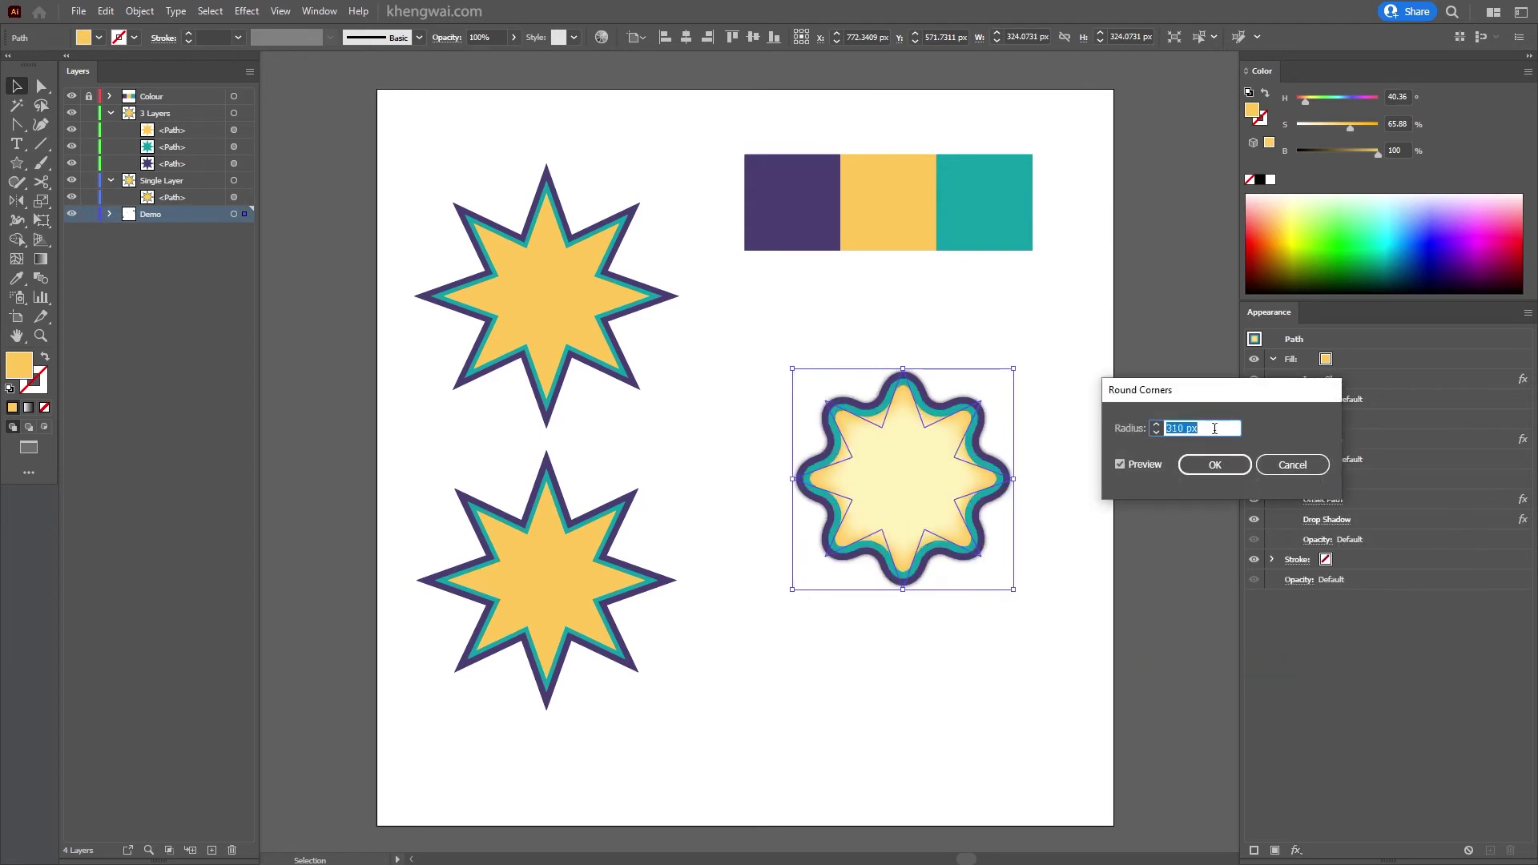
Step: Apply the Round Corners effect and view the star's wavy outline
left_click(1214, 465)
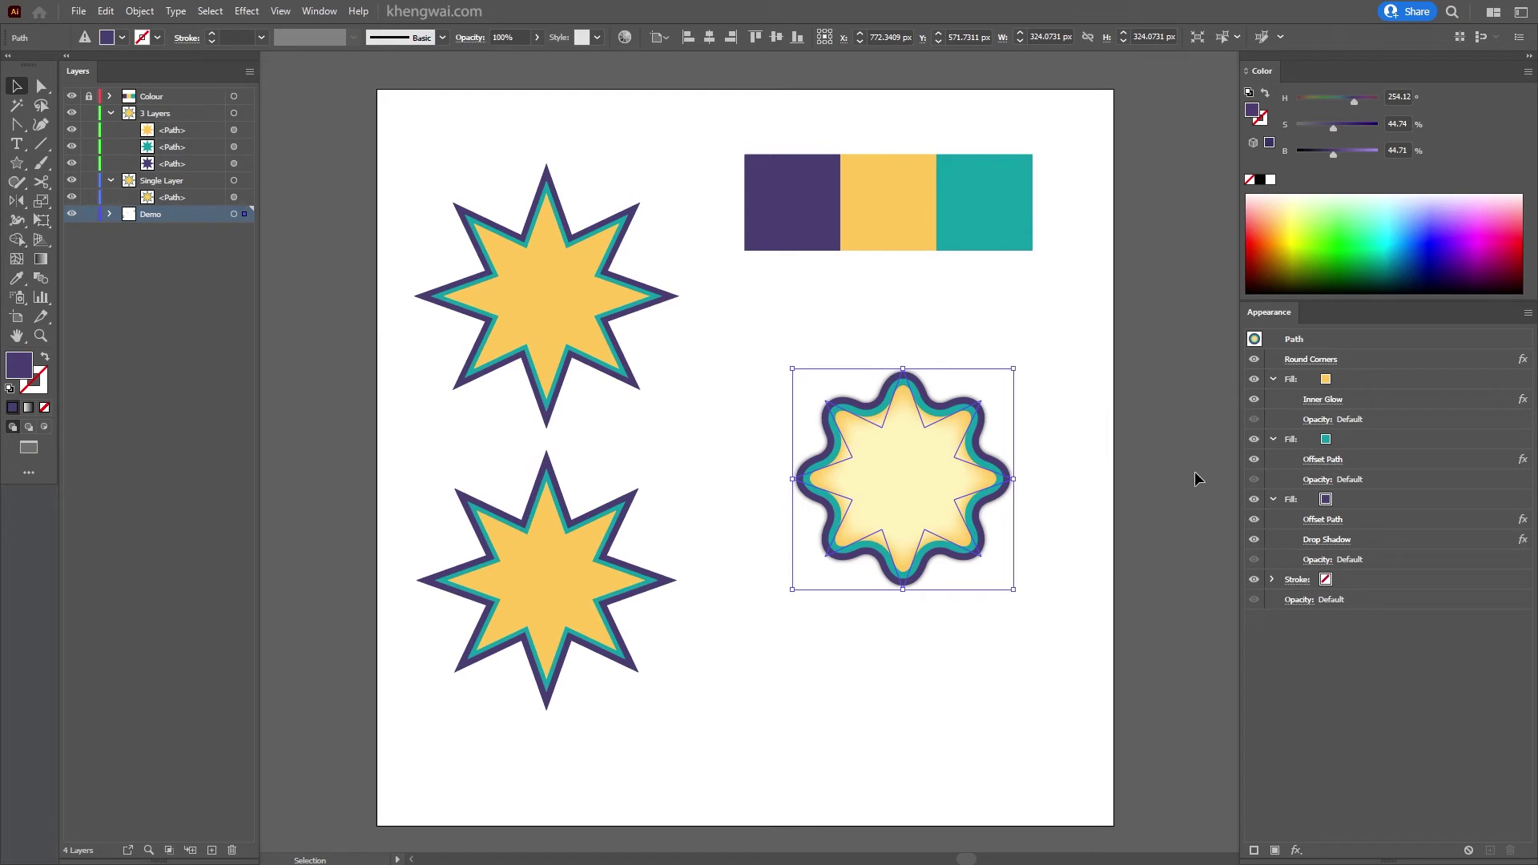
left_click(1194, 472)
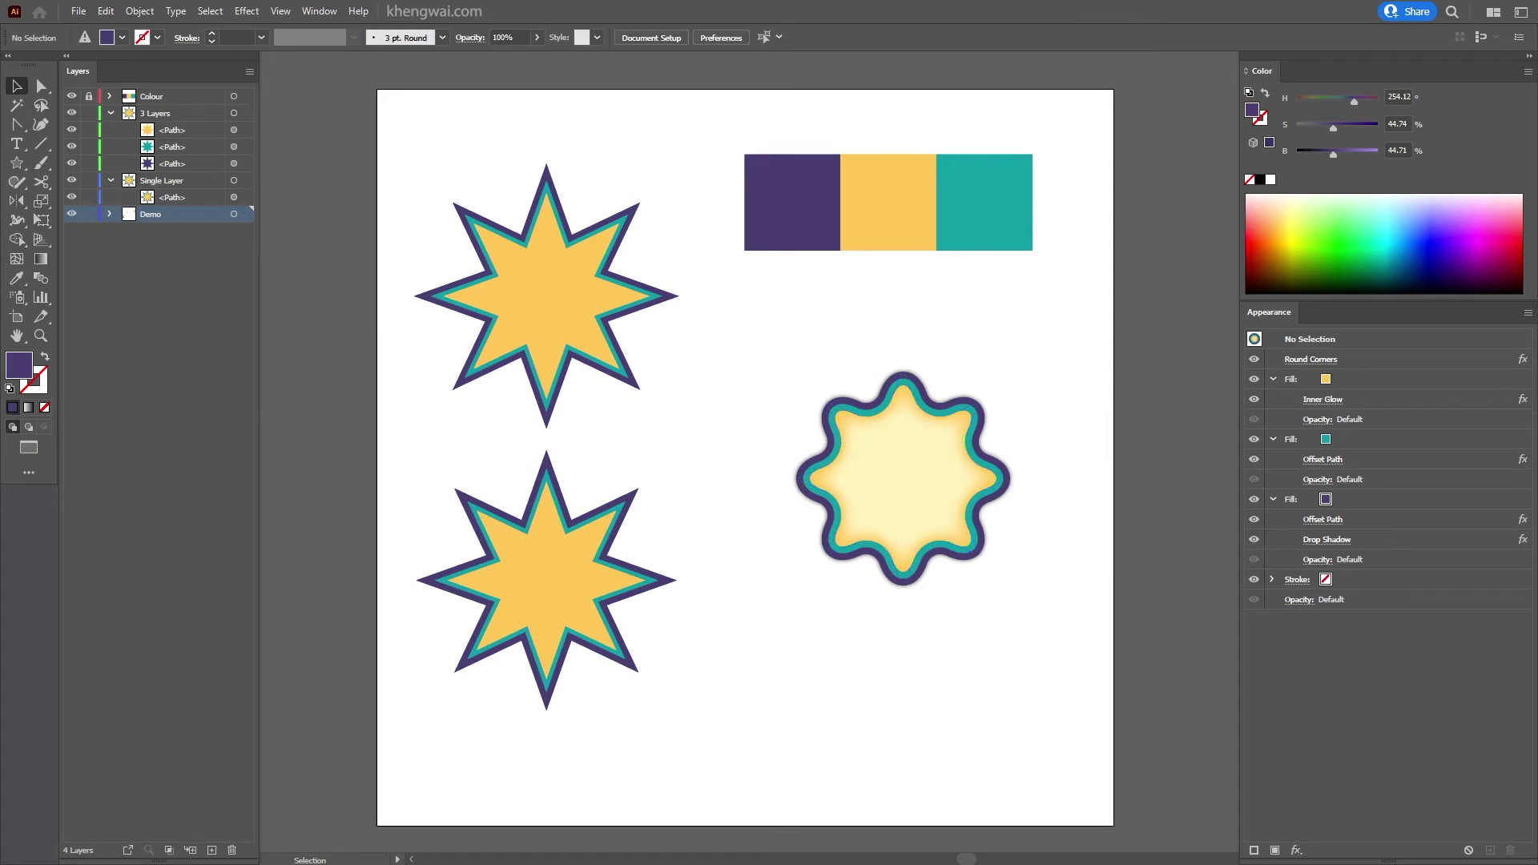
scroll(987, 513, "up", 5, "alt")
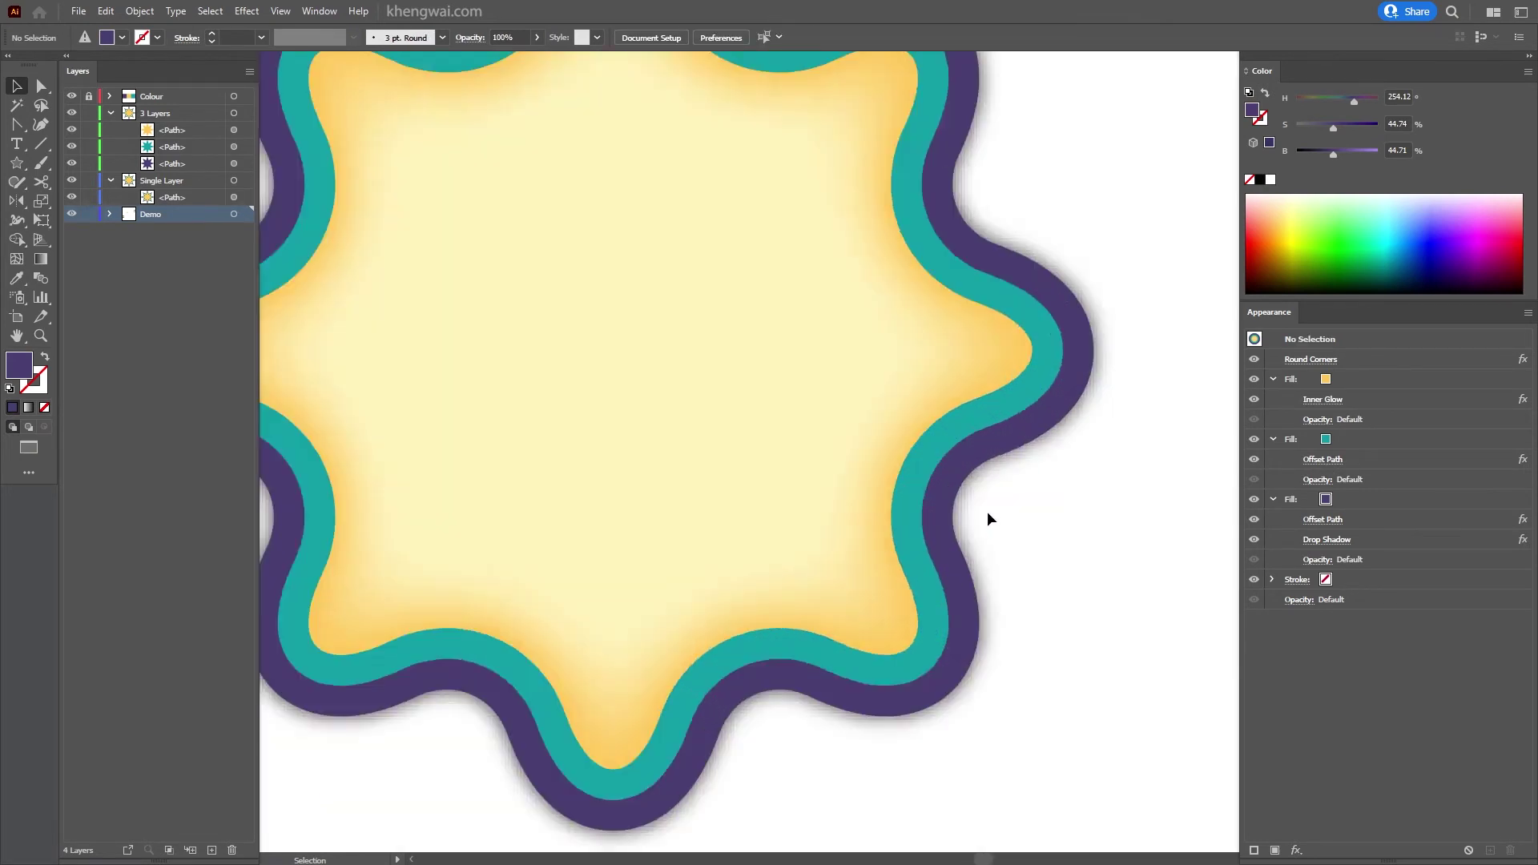
scroll(986, 511, "up", 2, "alt")
scroll(944, 488, "down", 3, "alt")
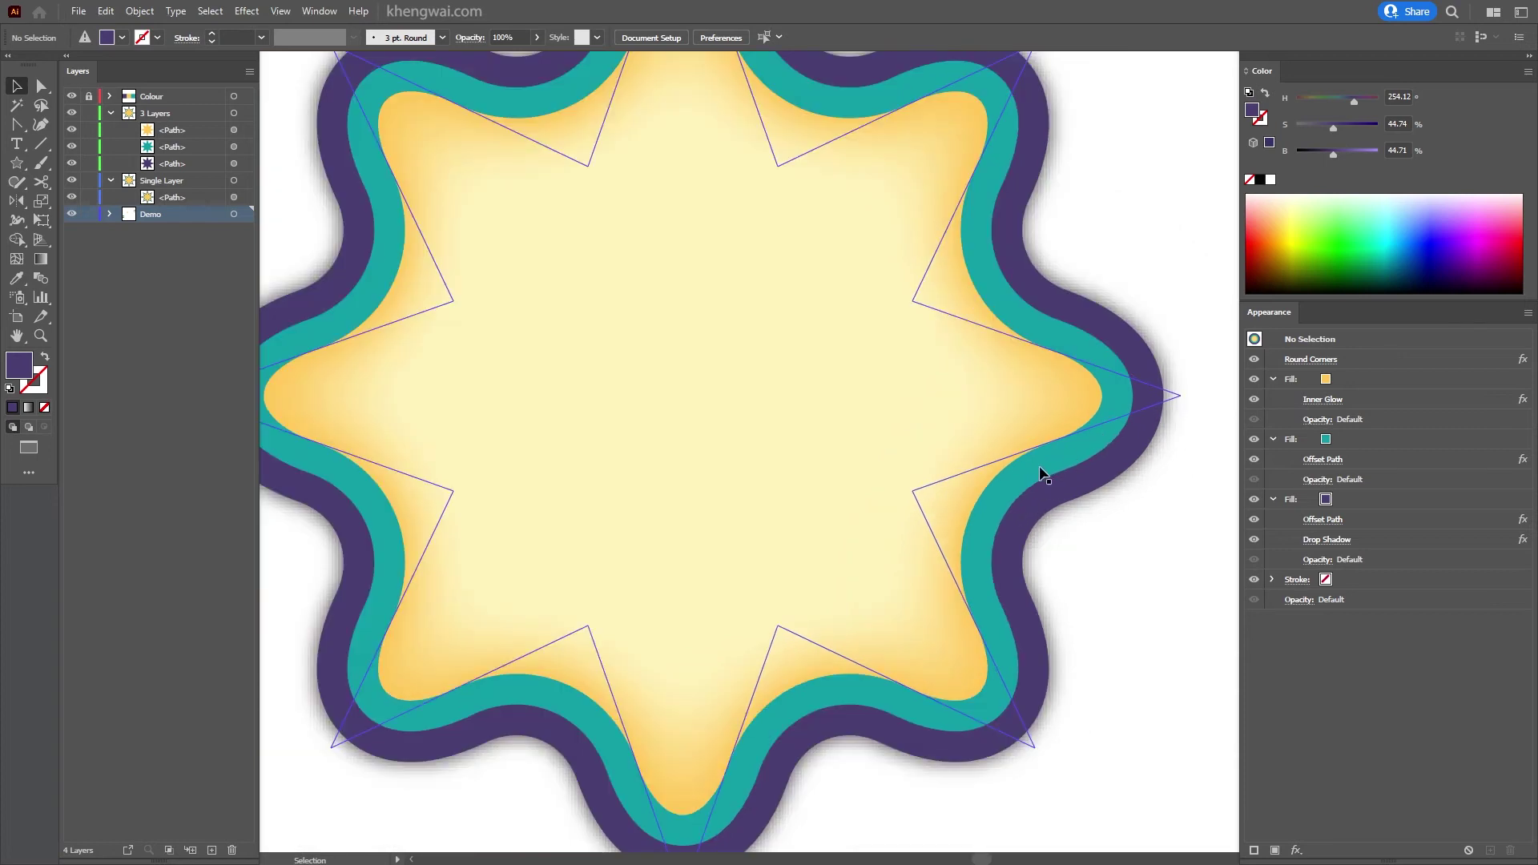
Step: Add a Smudge Stick texture to the star's teal fill
left_click(1352, 439)
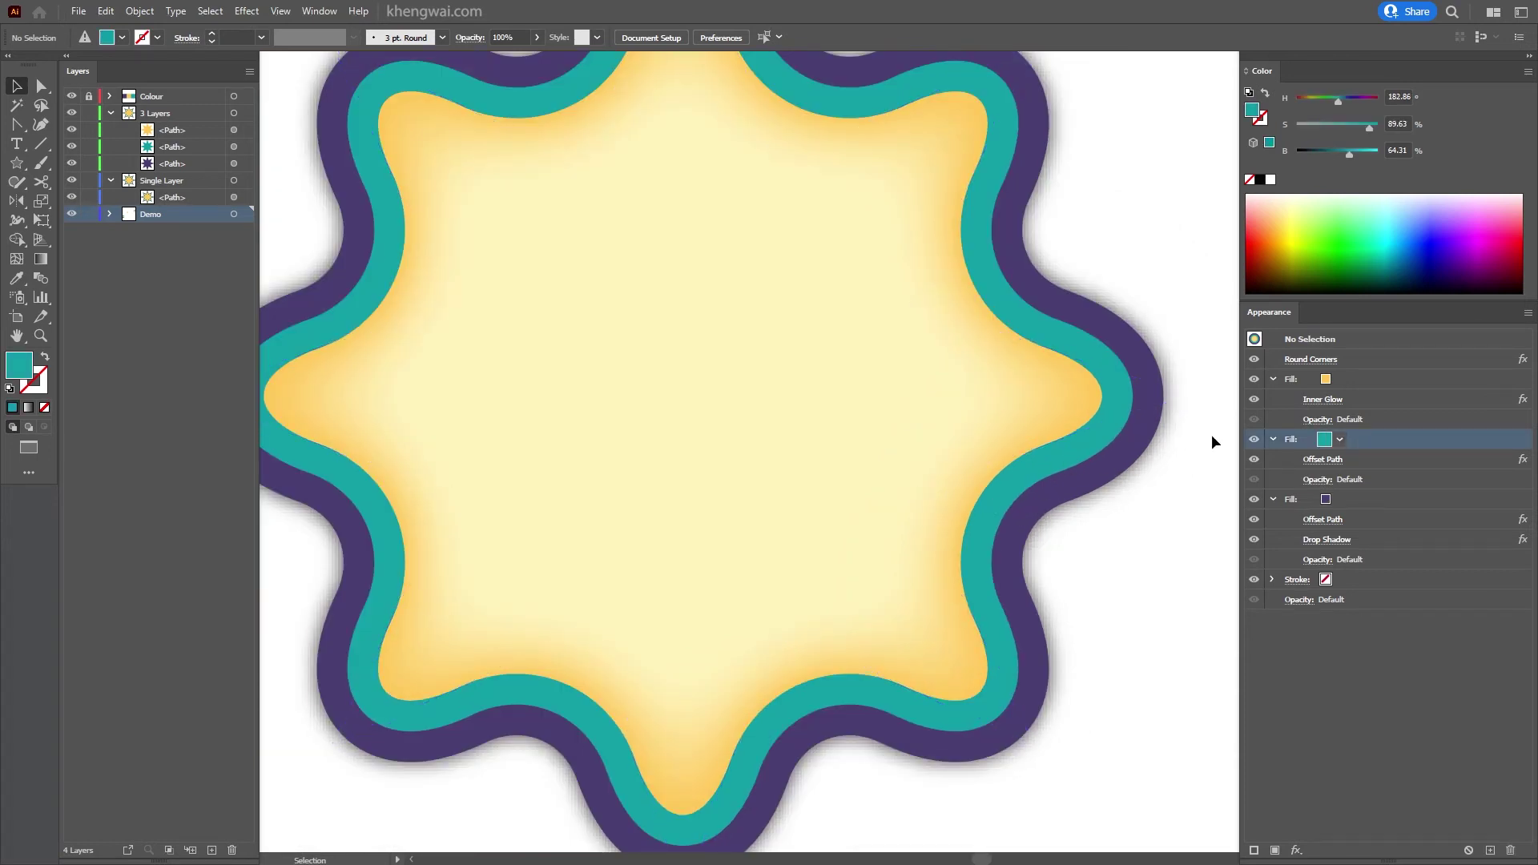
left_click(759, 423)
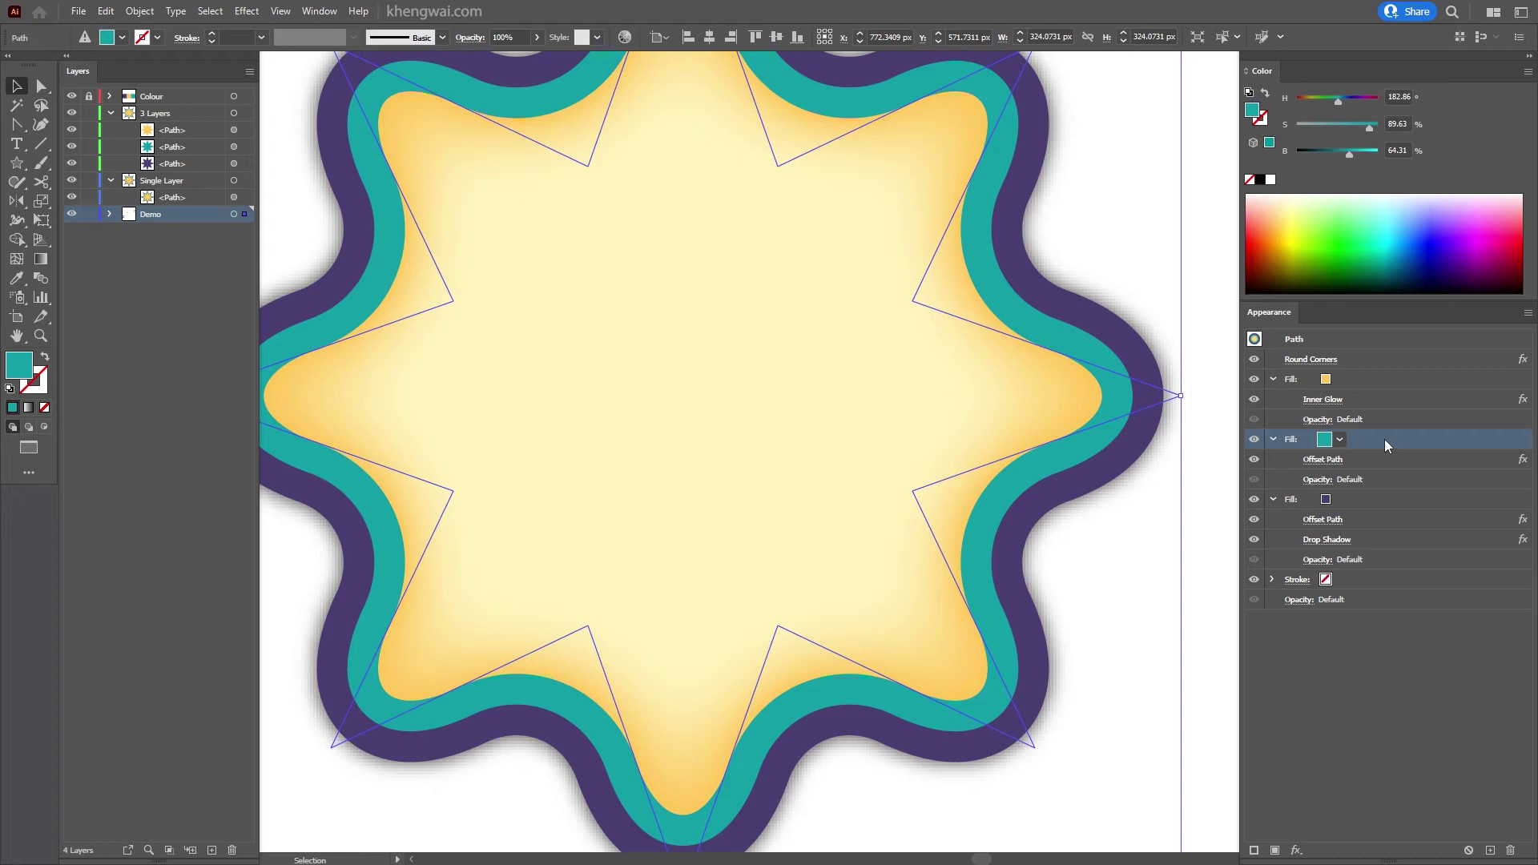
left_click(1297, 850)
mouse_move(1372, 690)
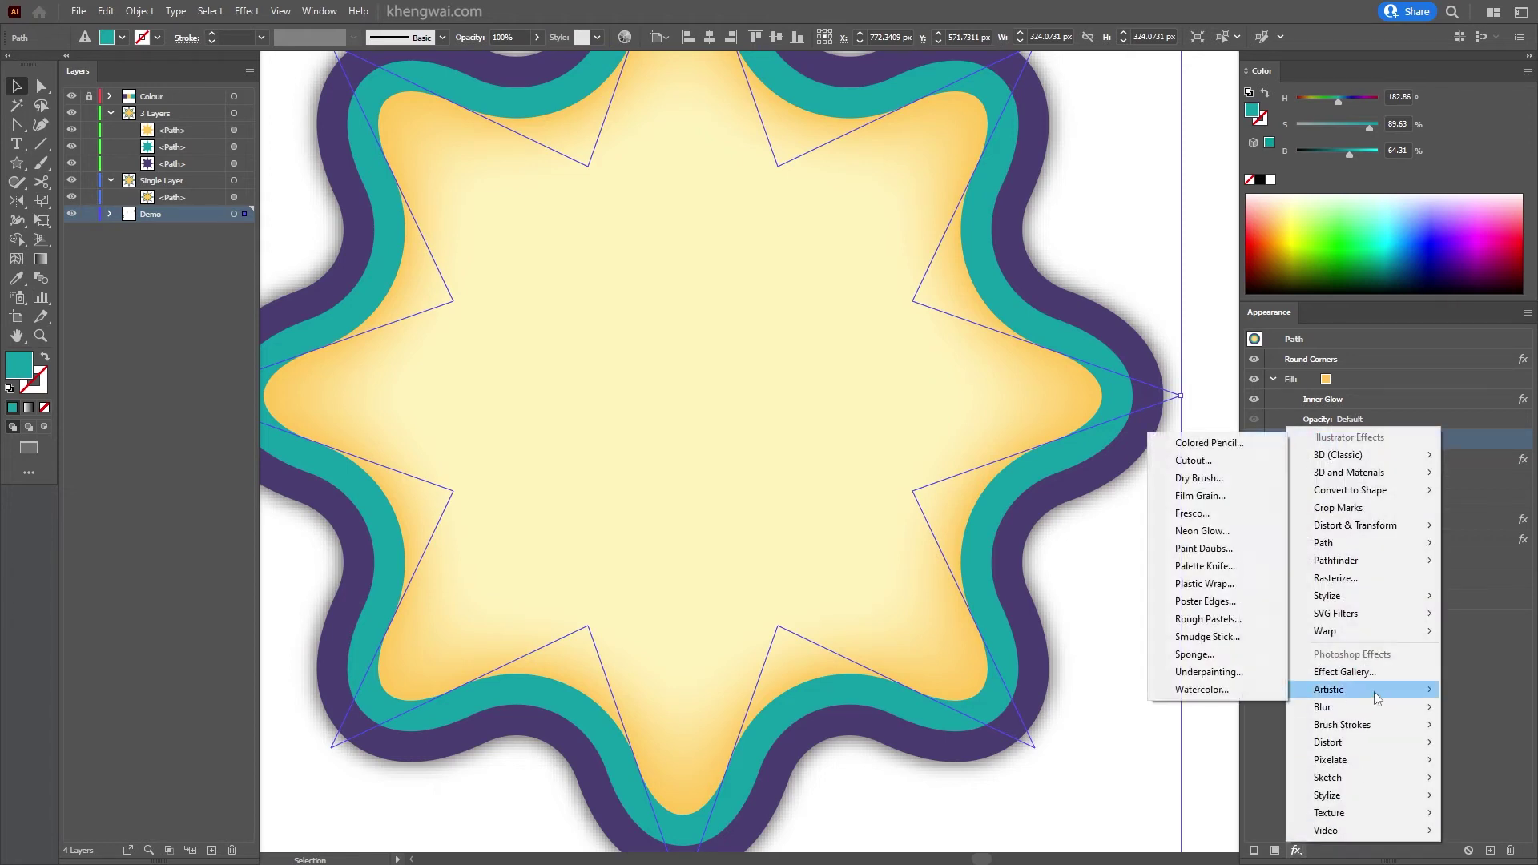
left_click(1207, 637)
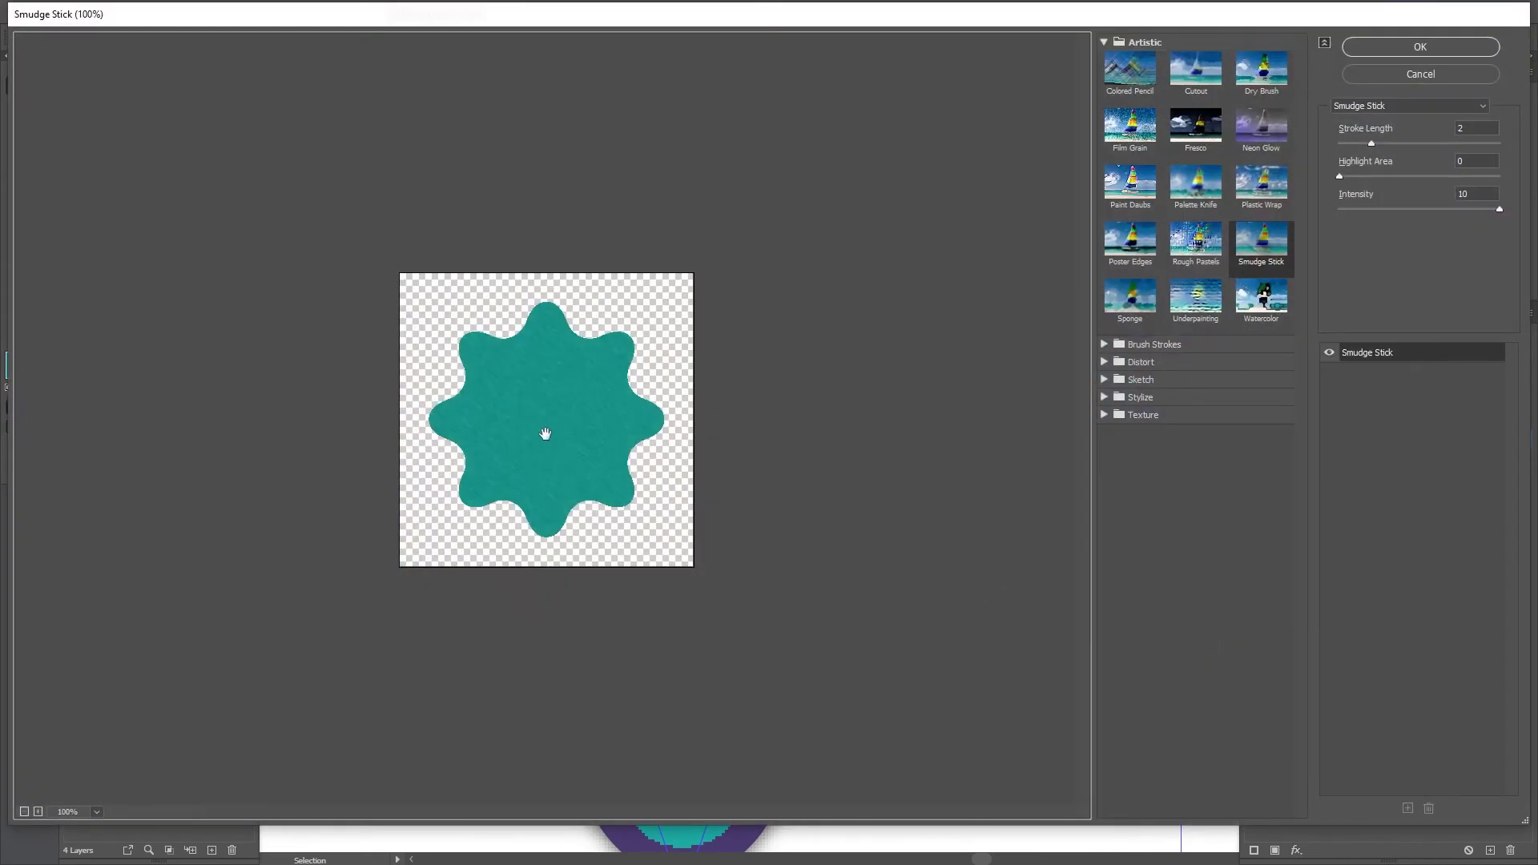
scroll(530, 427, "up", 1)
scroll(530, 427, "up", 1)
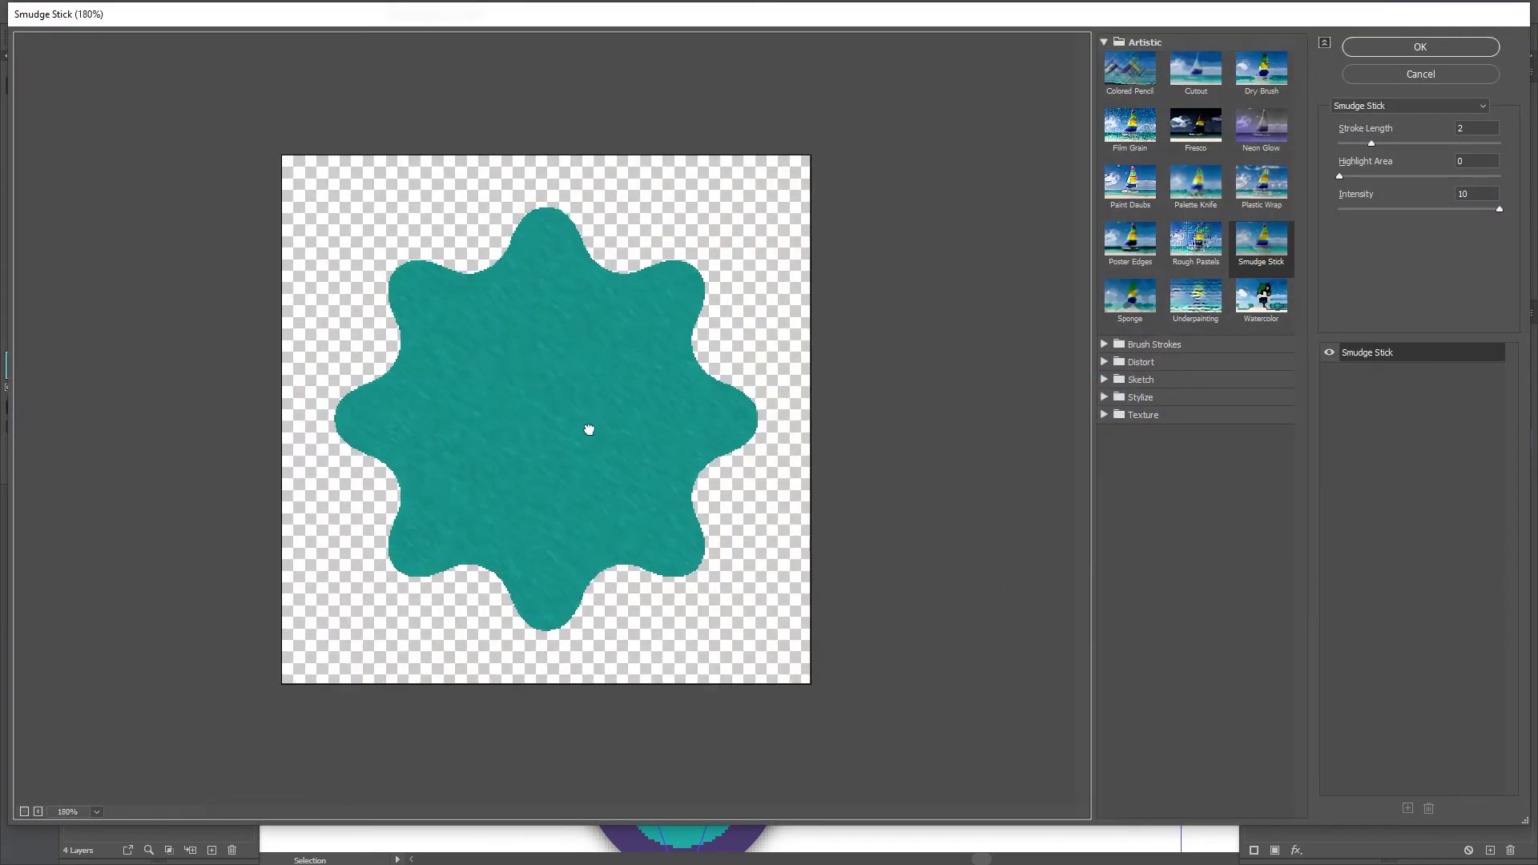
left_click(1419, 48)
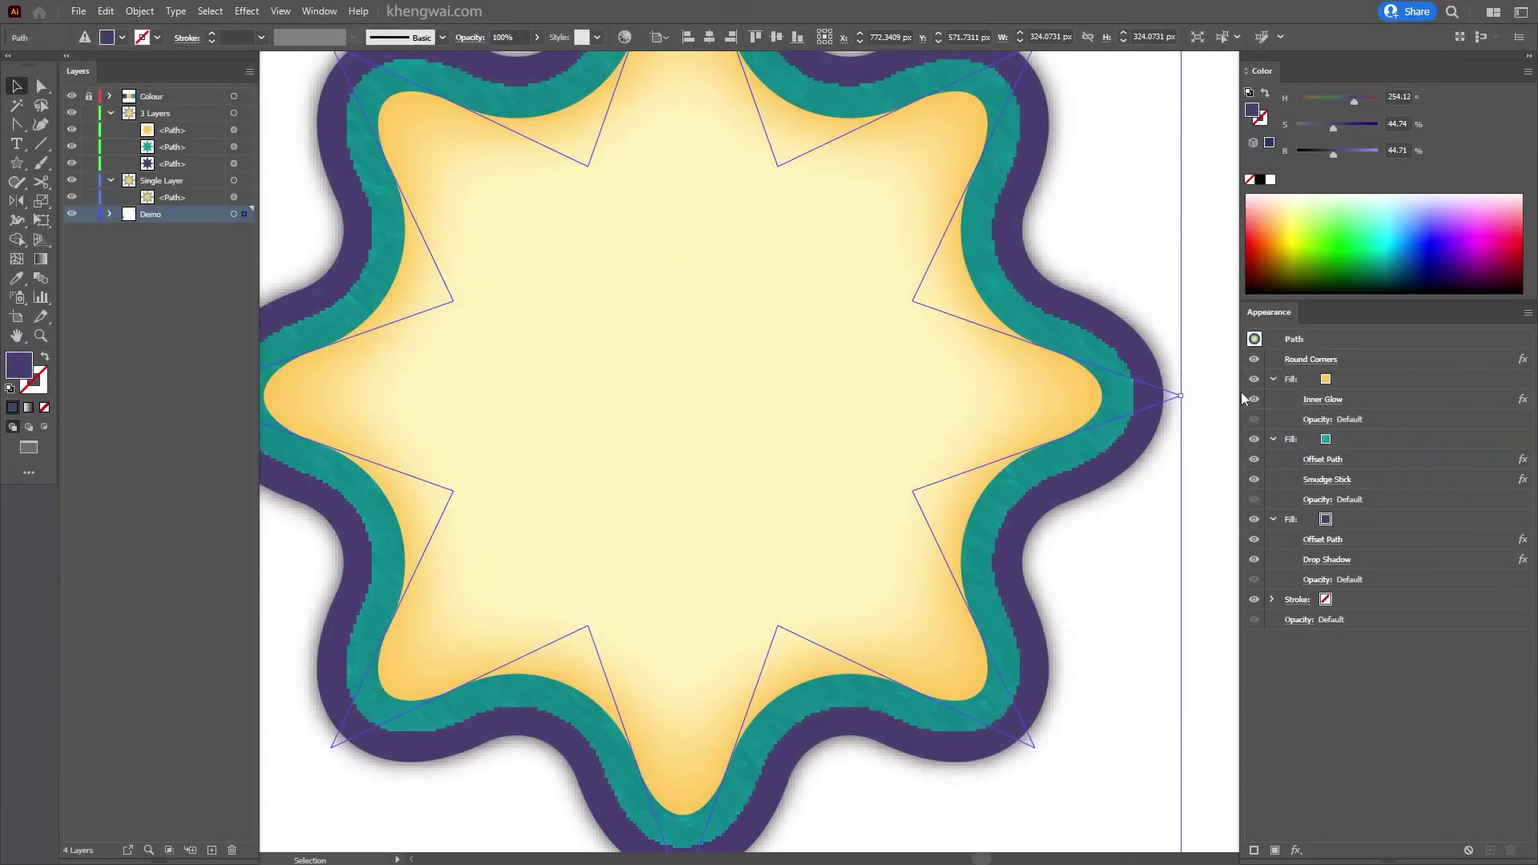
left_click(1132, 251)
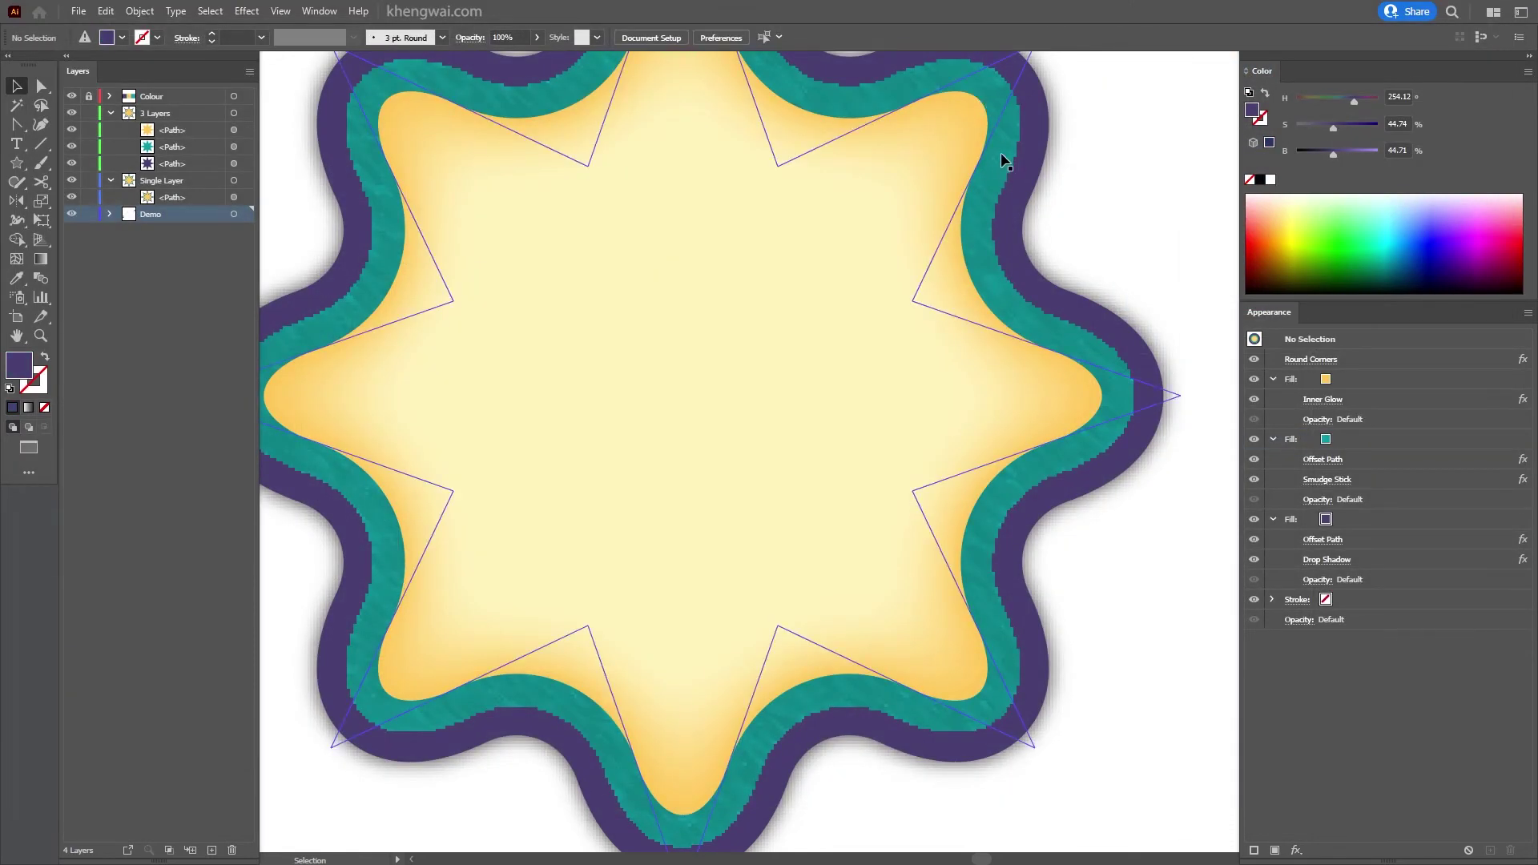
left_click(1415, 452)
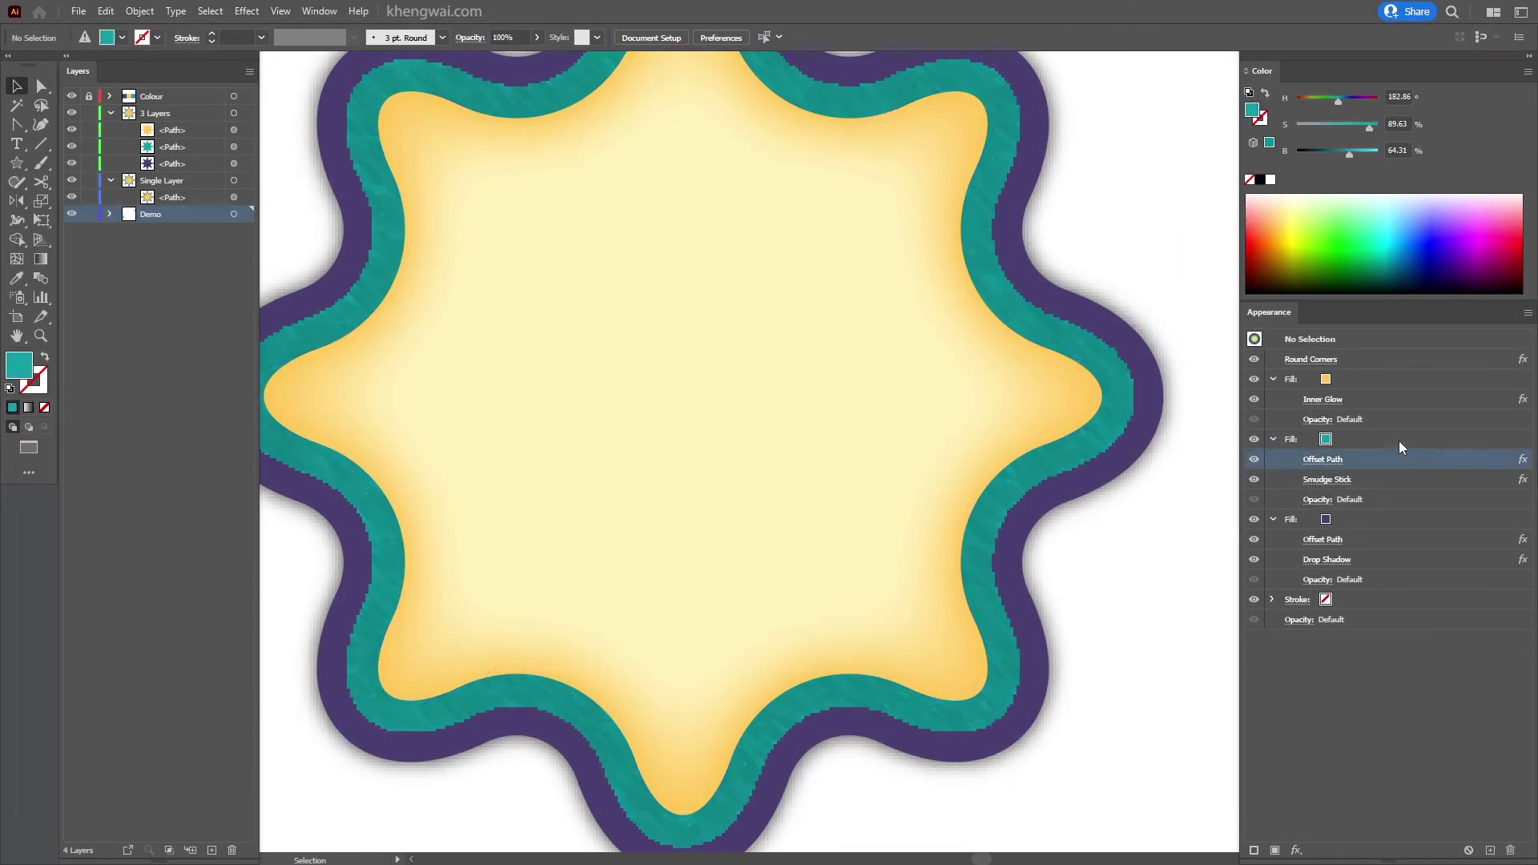
left_click(1398, 440)
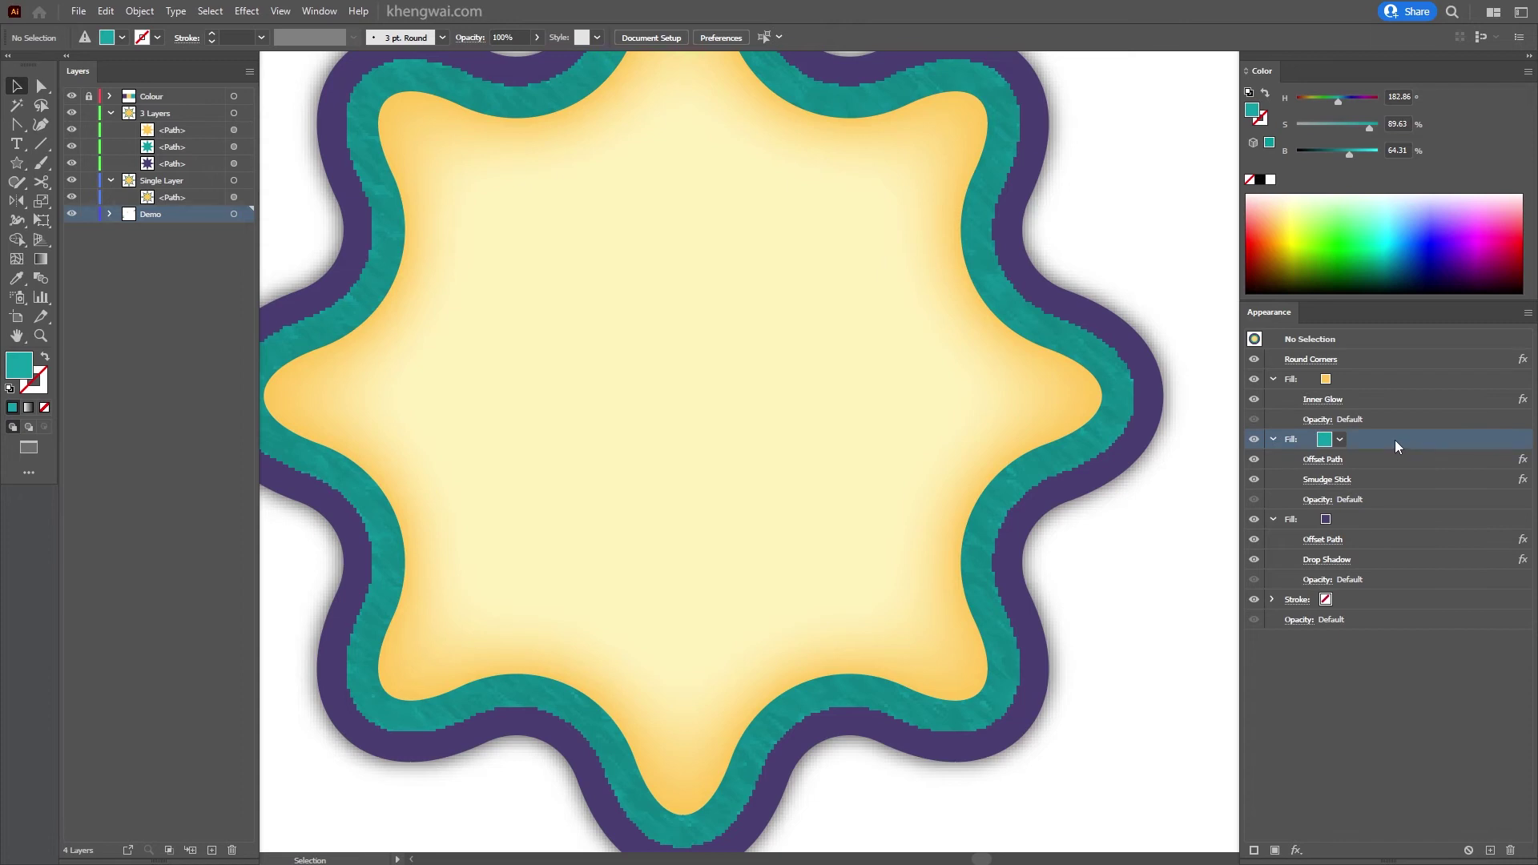
scroll(898, 438, "down", 3)
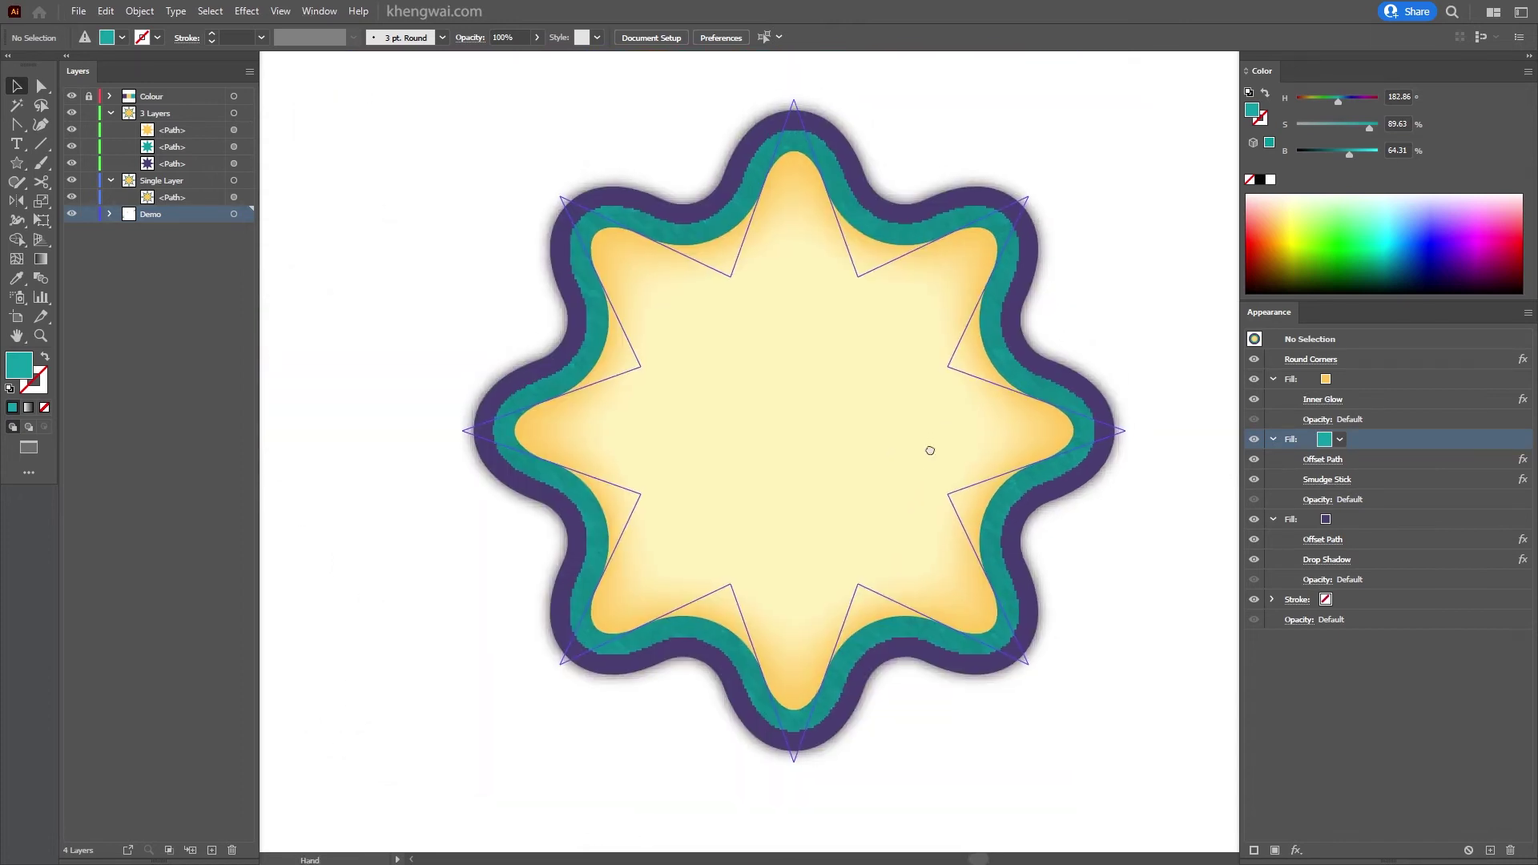
scroll(930, 450, "up", 5)
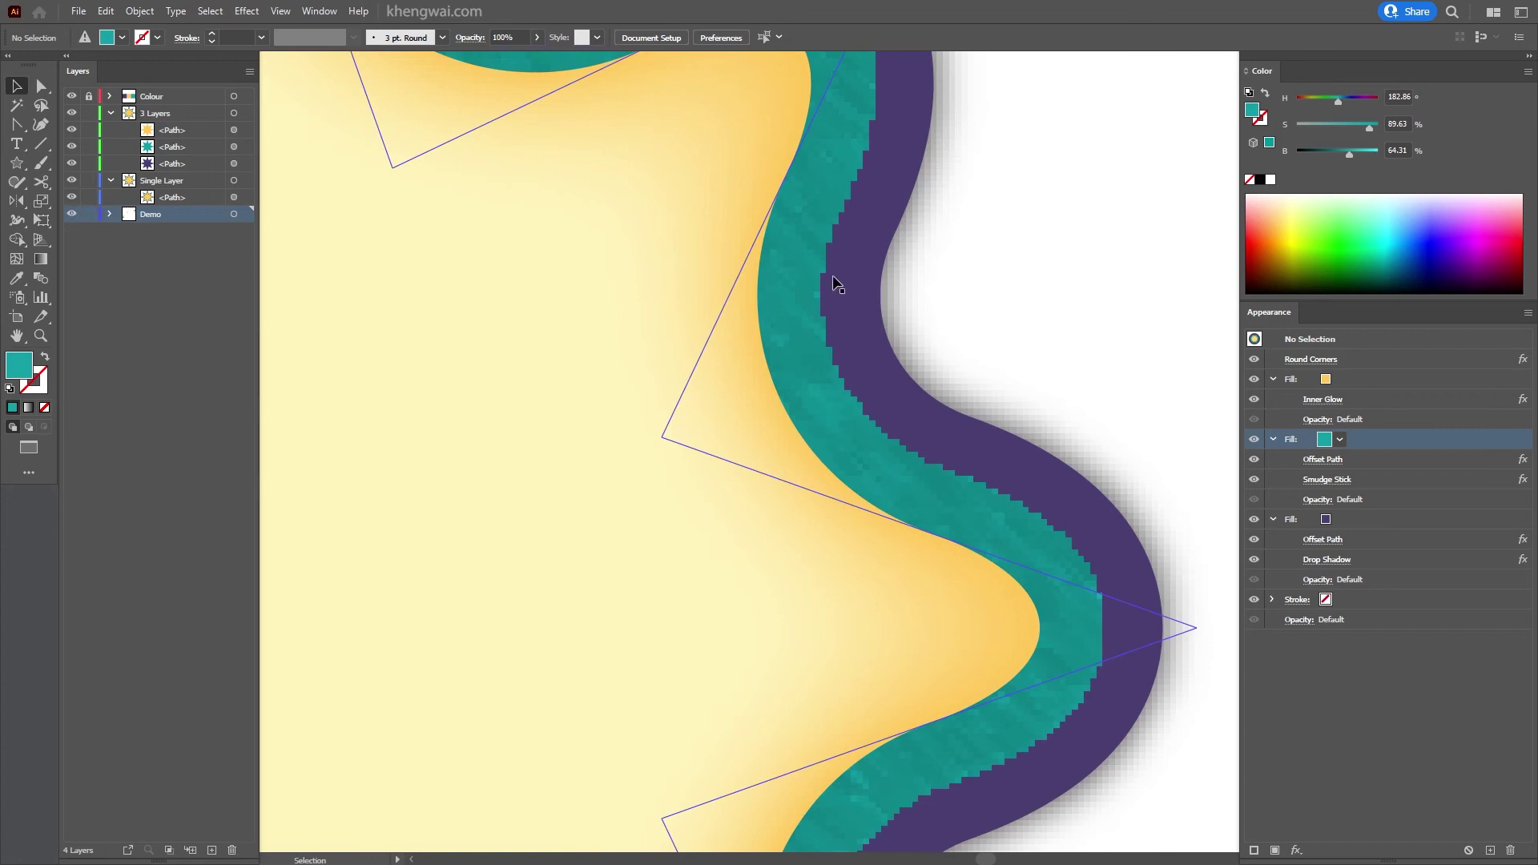
left_click_drag(998, 779, 1188, 477)
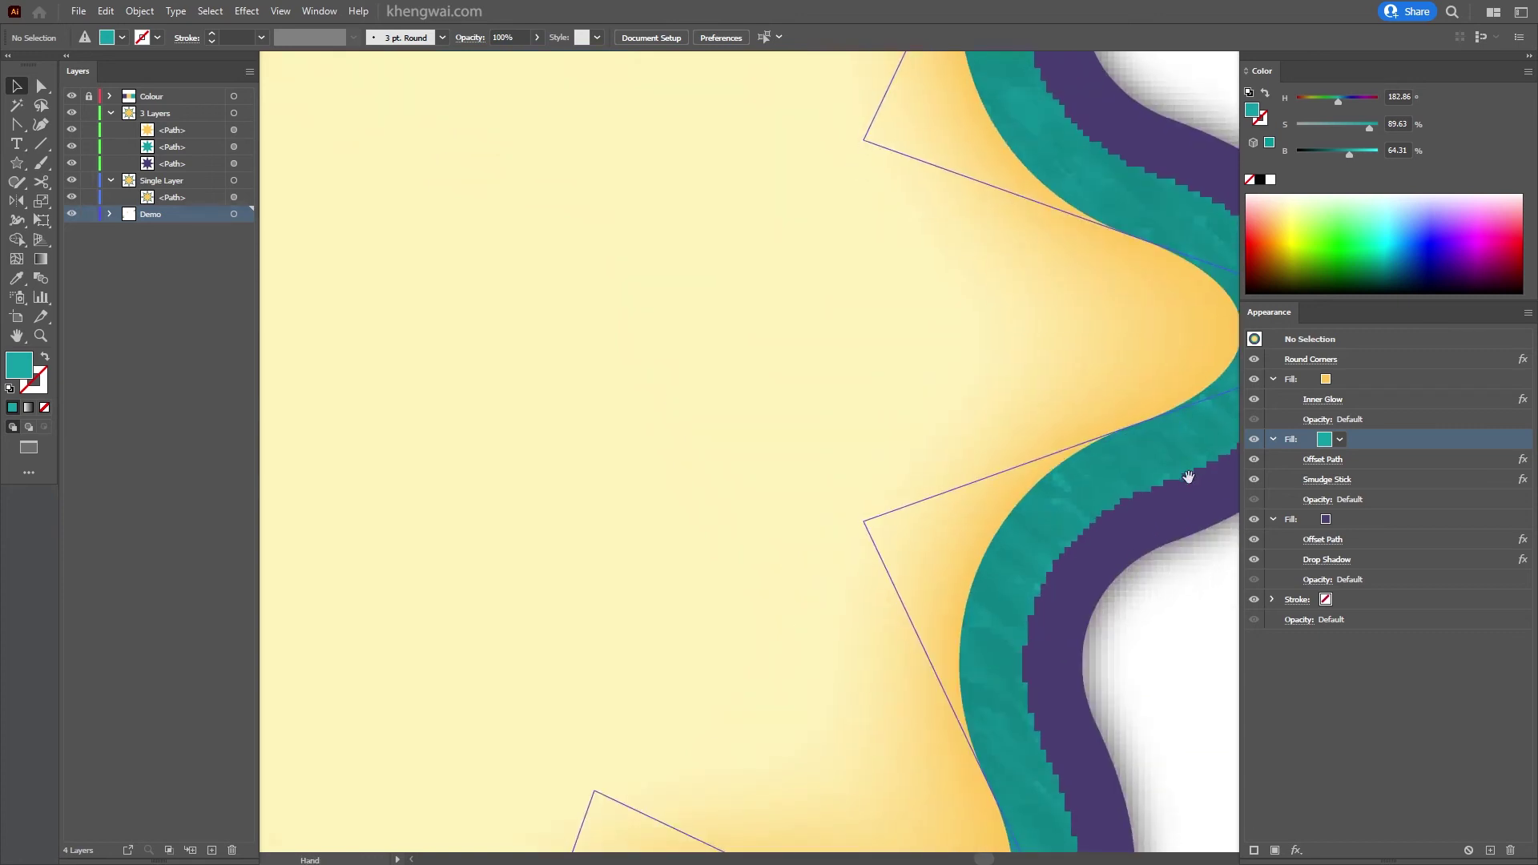
scroll(1018, 641, "down", 3)
scroll(1012, 560, "down", 2)
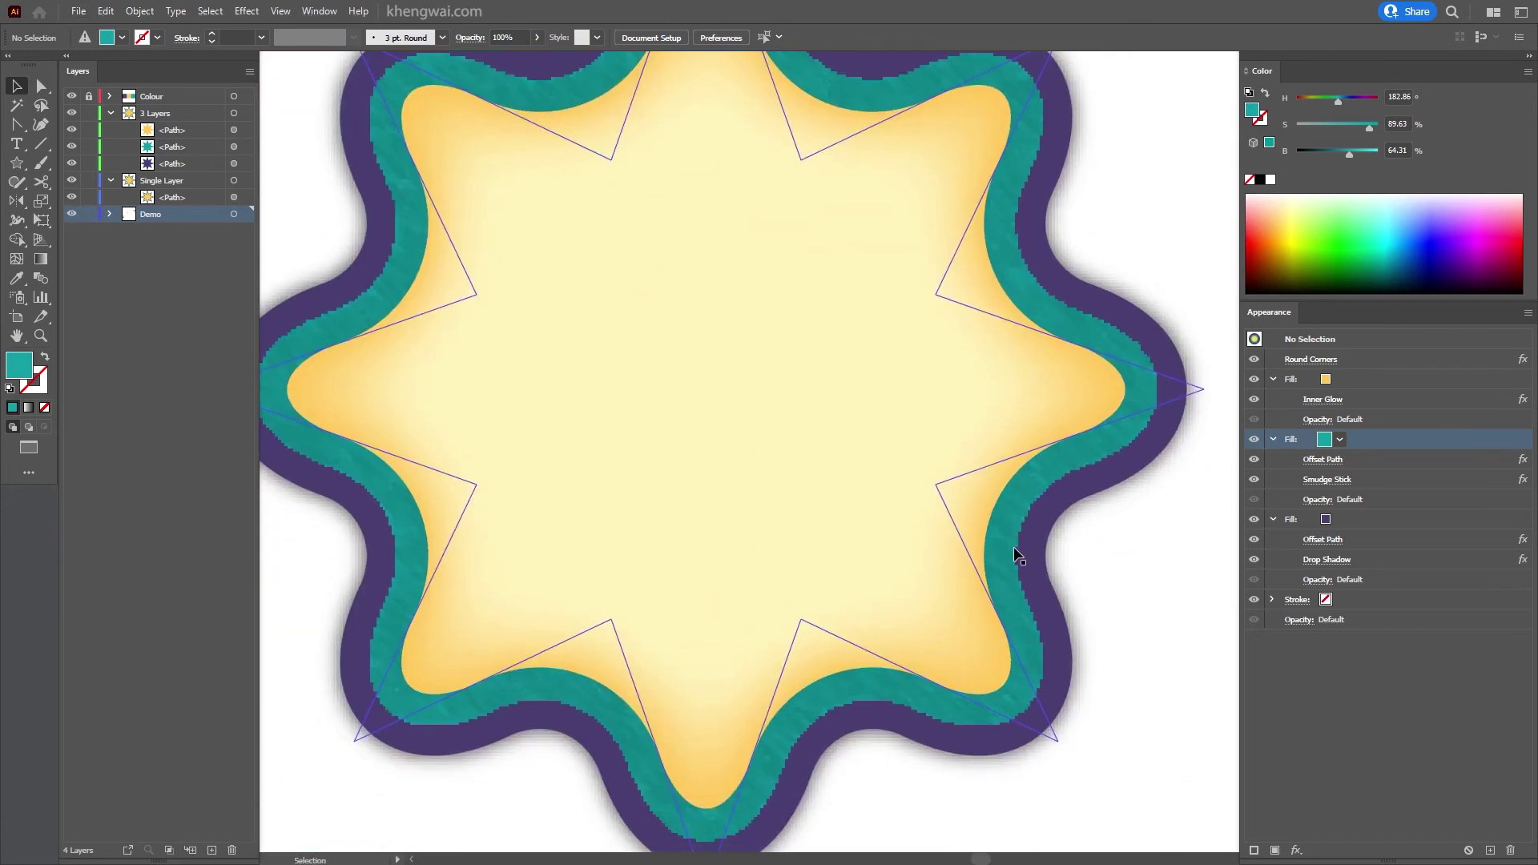
left_click(1295, 850)
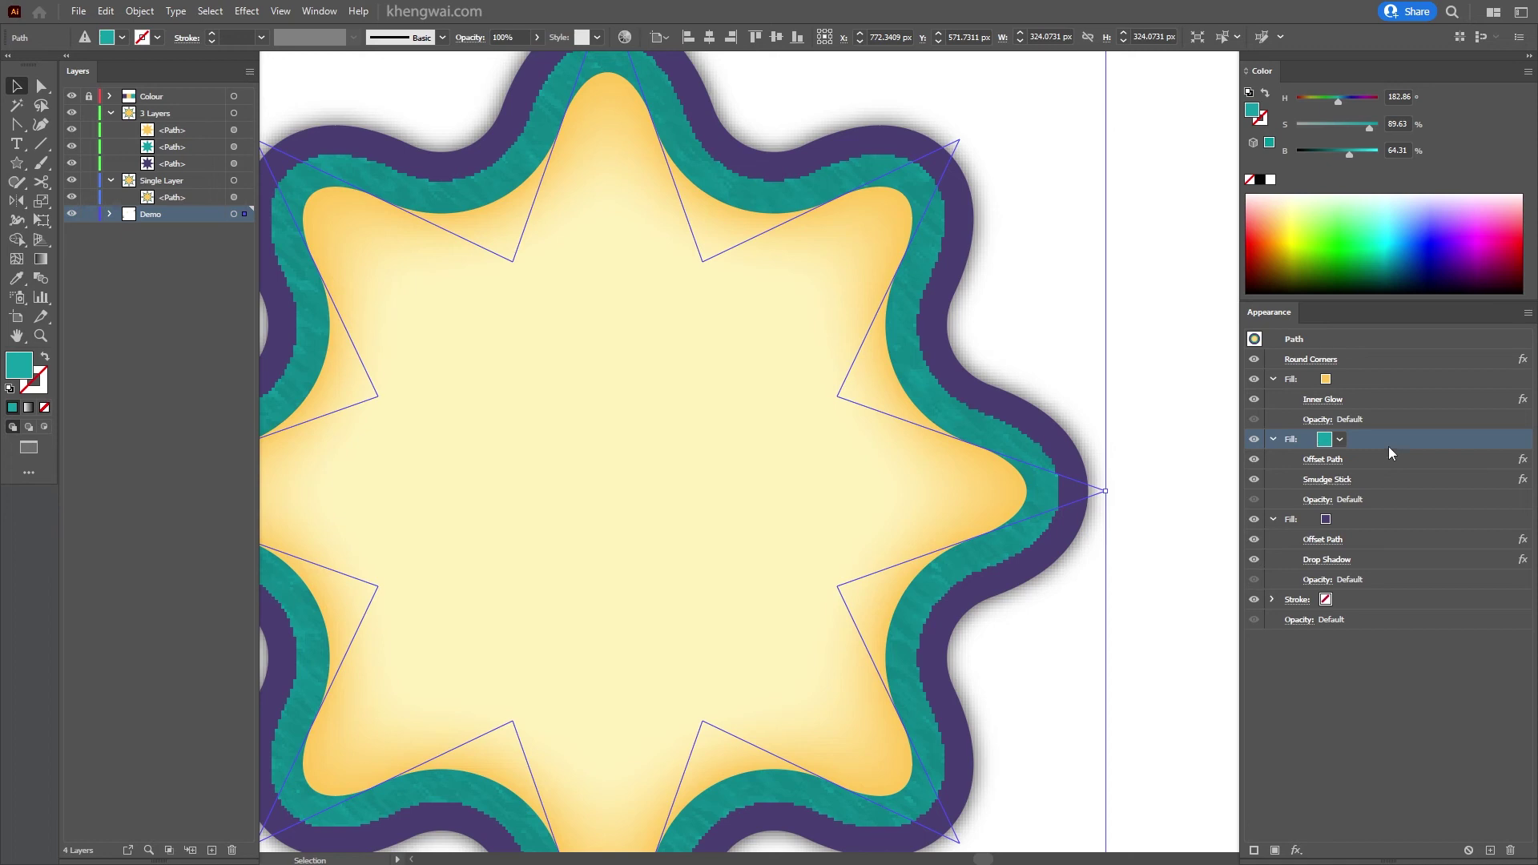
Step: Duplicate the teal fill and remove Smudge Stick from the lower copy
left_click(1490, 849)
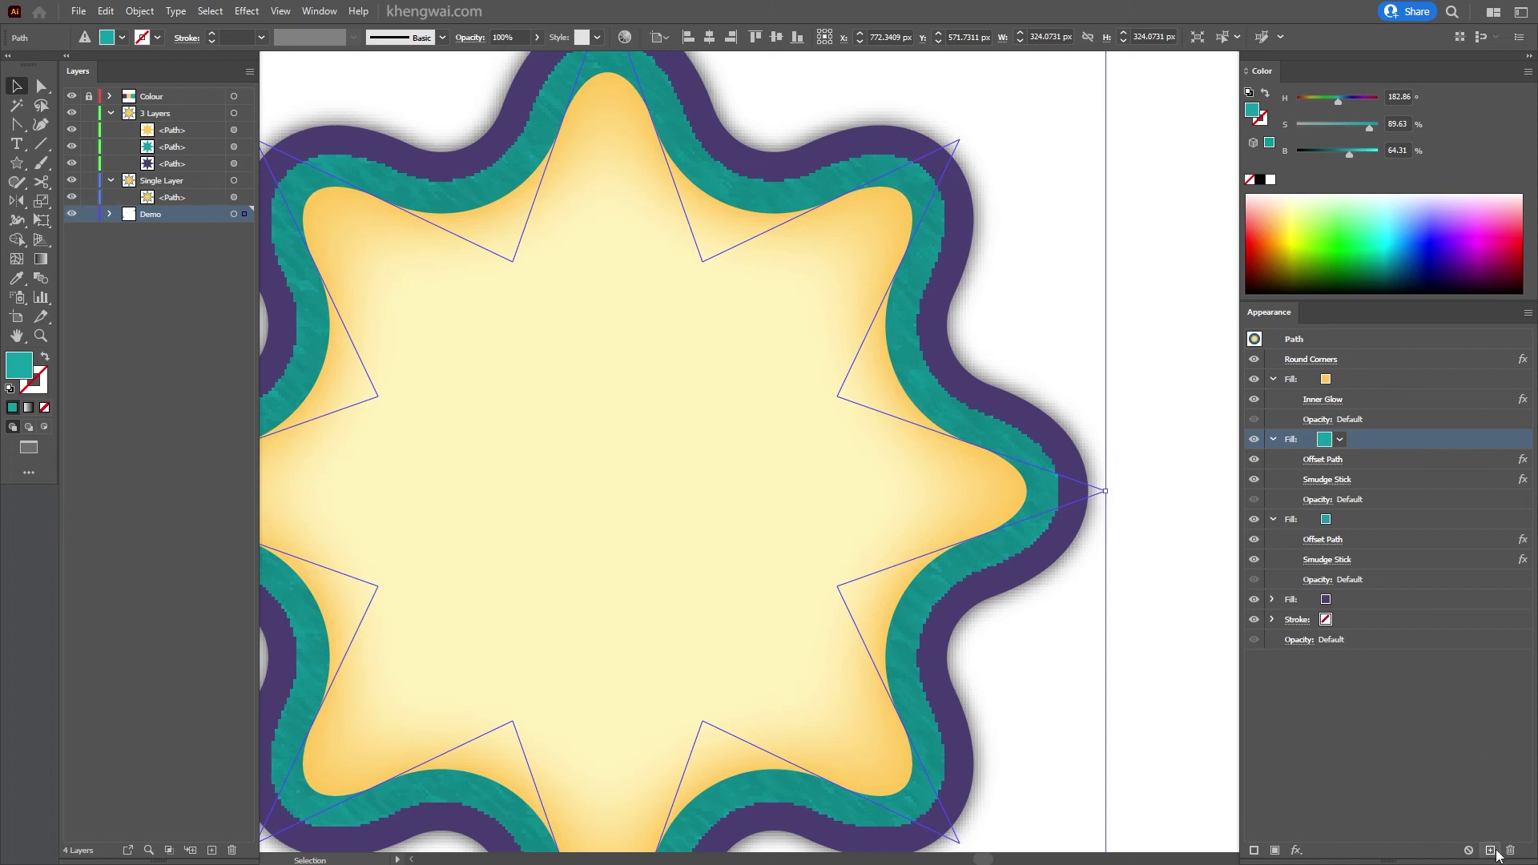
left_click(1389, 522)
left_click(1386, 432)
left_click(1353, 521)
left_click(1363, 557)
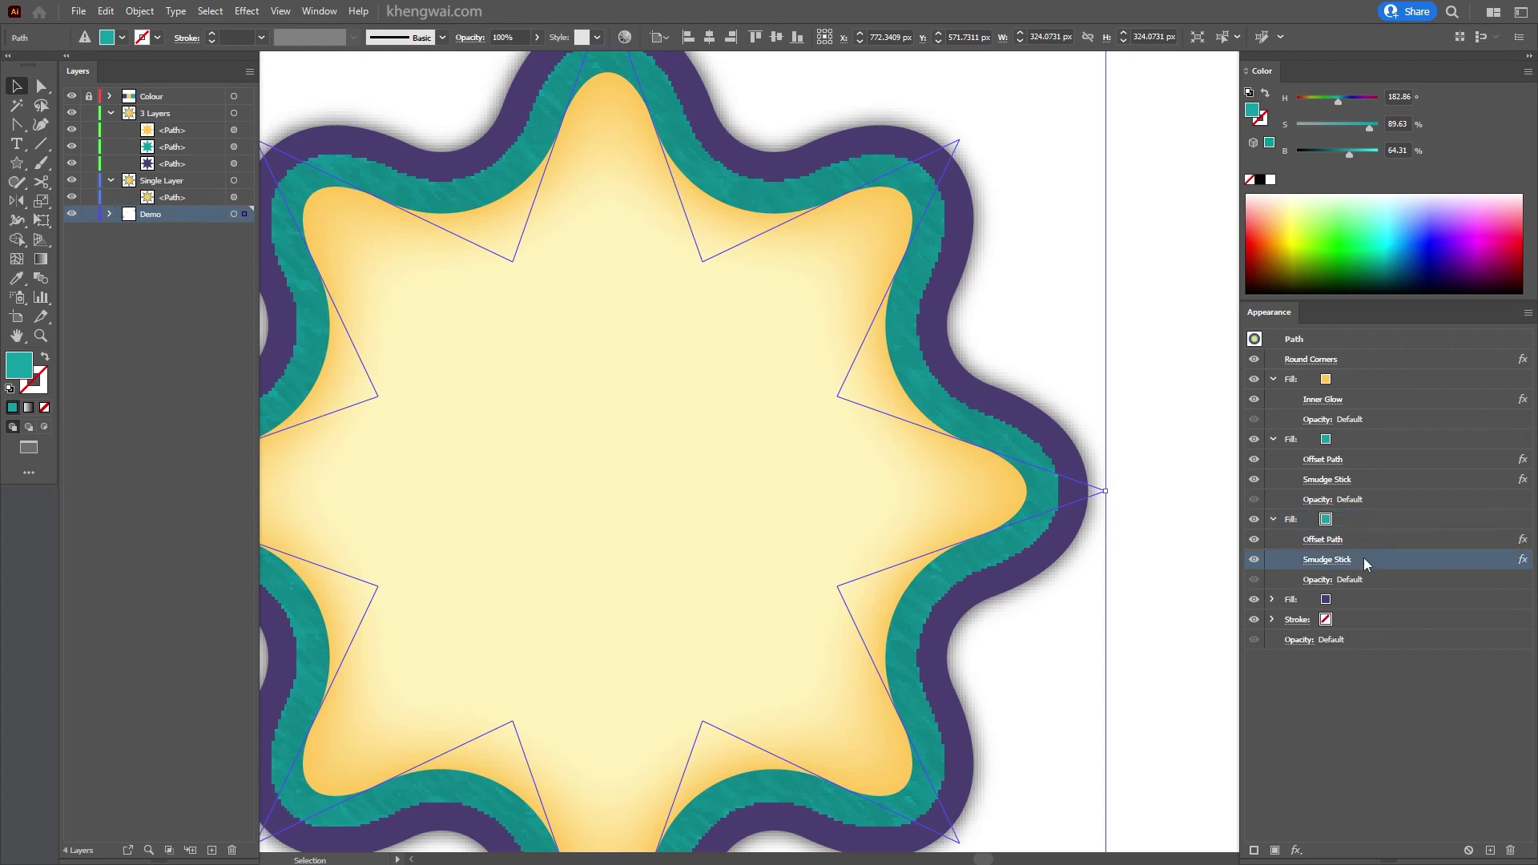
left_click(1510, 851)
Step: Reduce the upper textured teal fill's Offset Path to 8.8 px
left_click(1371, 439)
left_click(1331, 459)
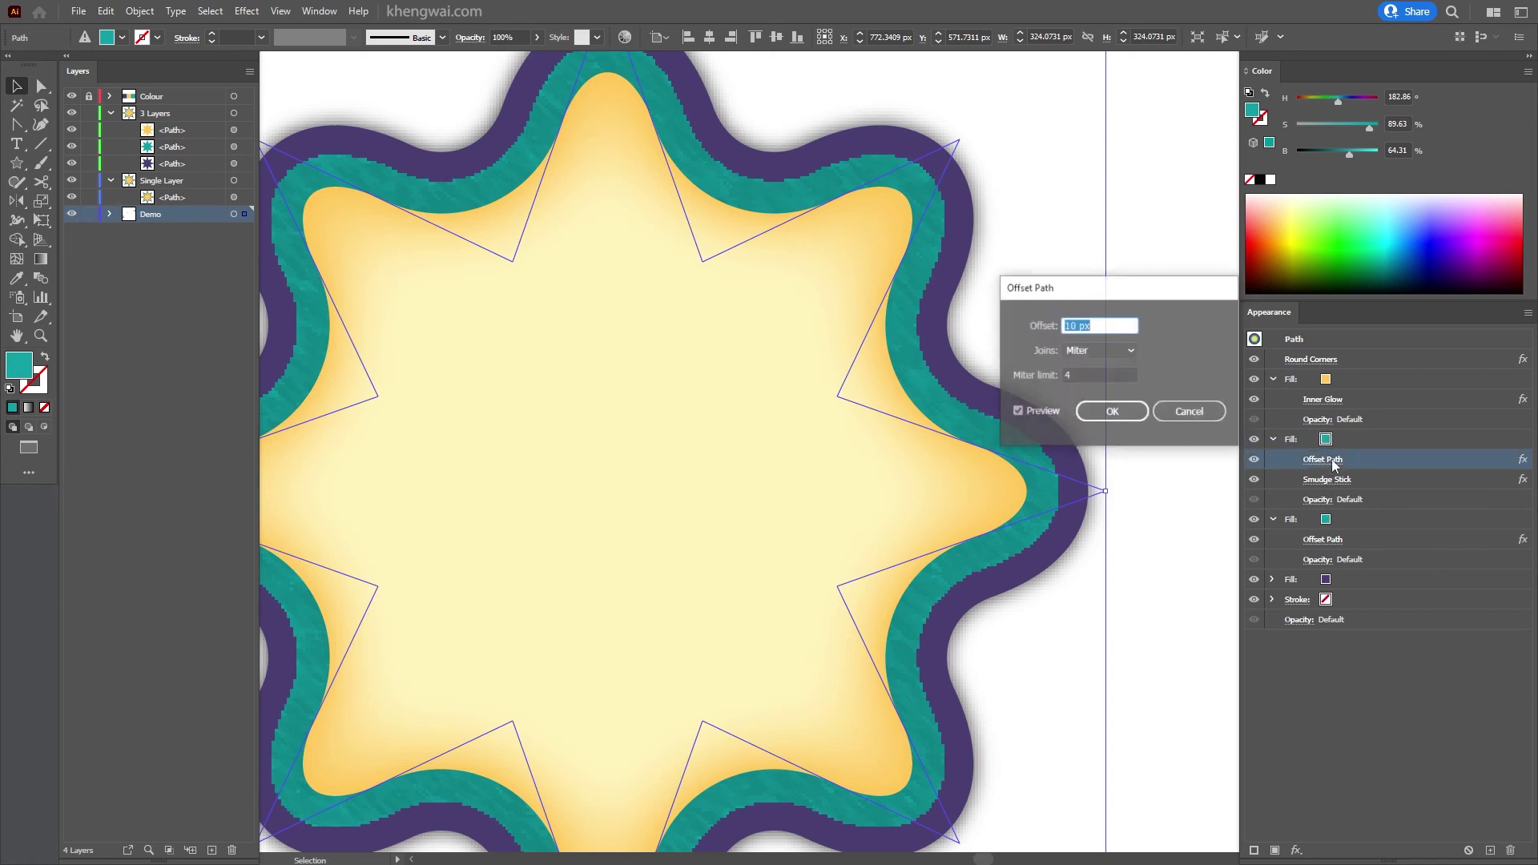
key("Down")
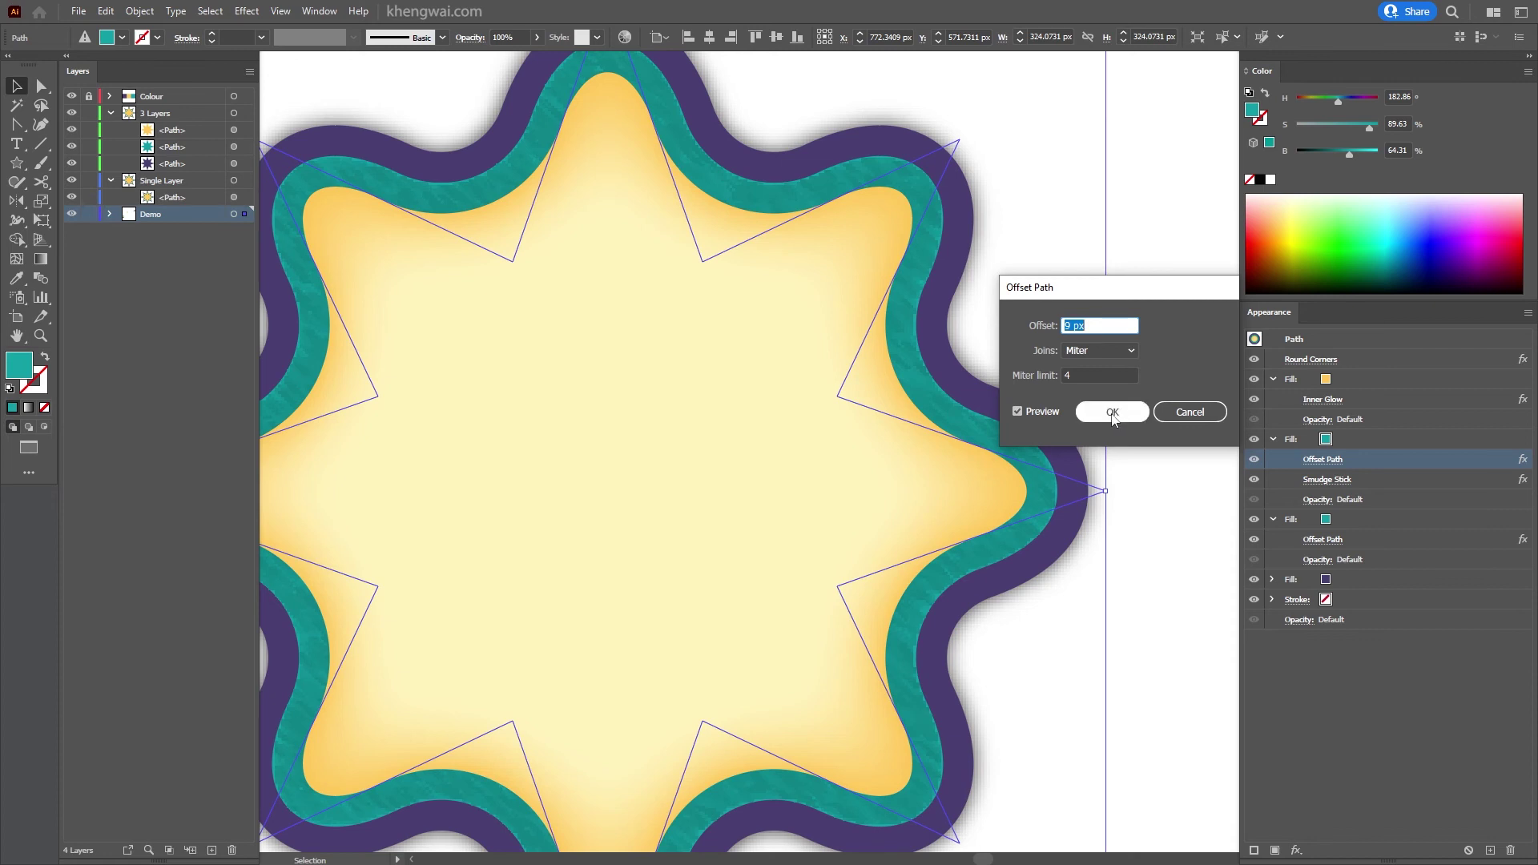
left_click(1111, 410)
scroll(1041, 448, "up", 3)
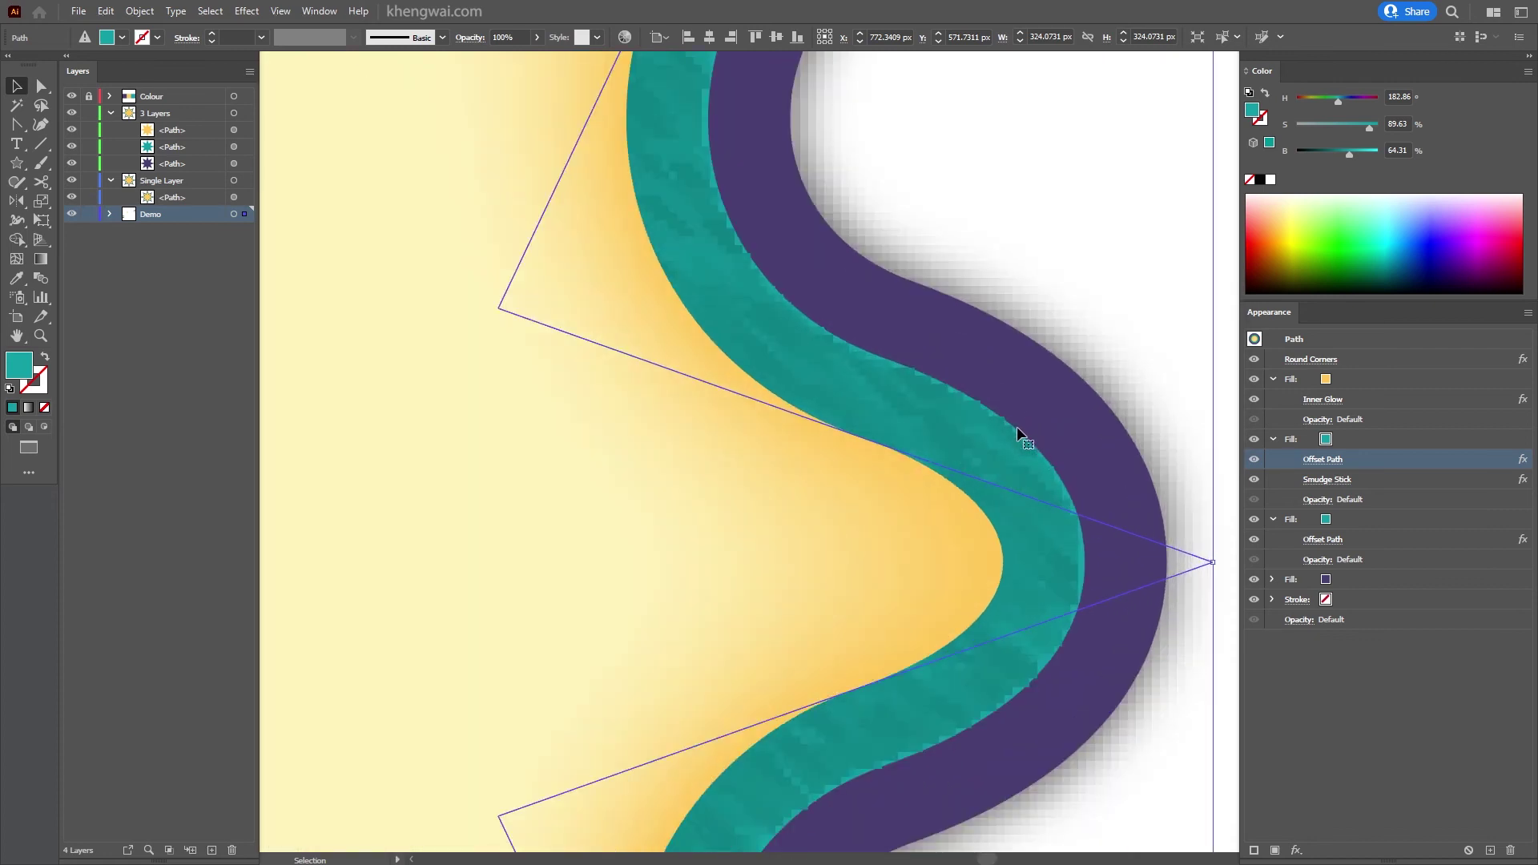
scroll(1017, 432, "up", 3)
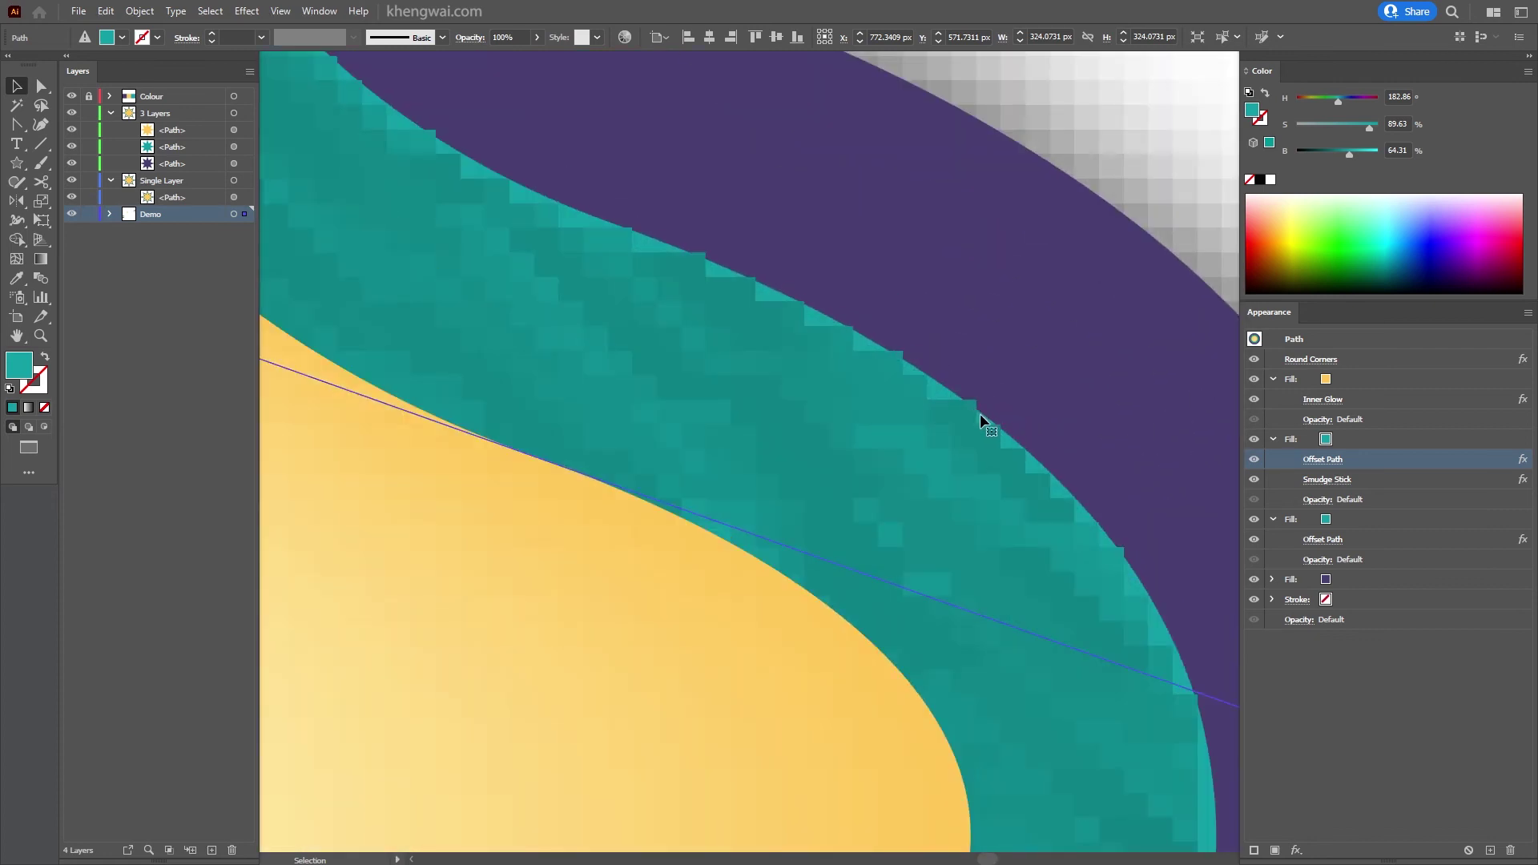
scroll(1065, 538, "down", 2)
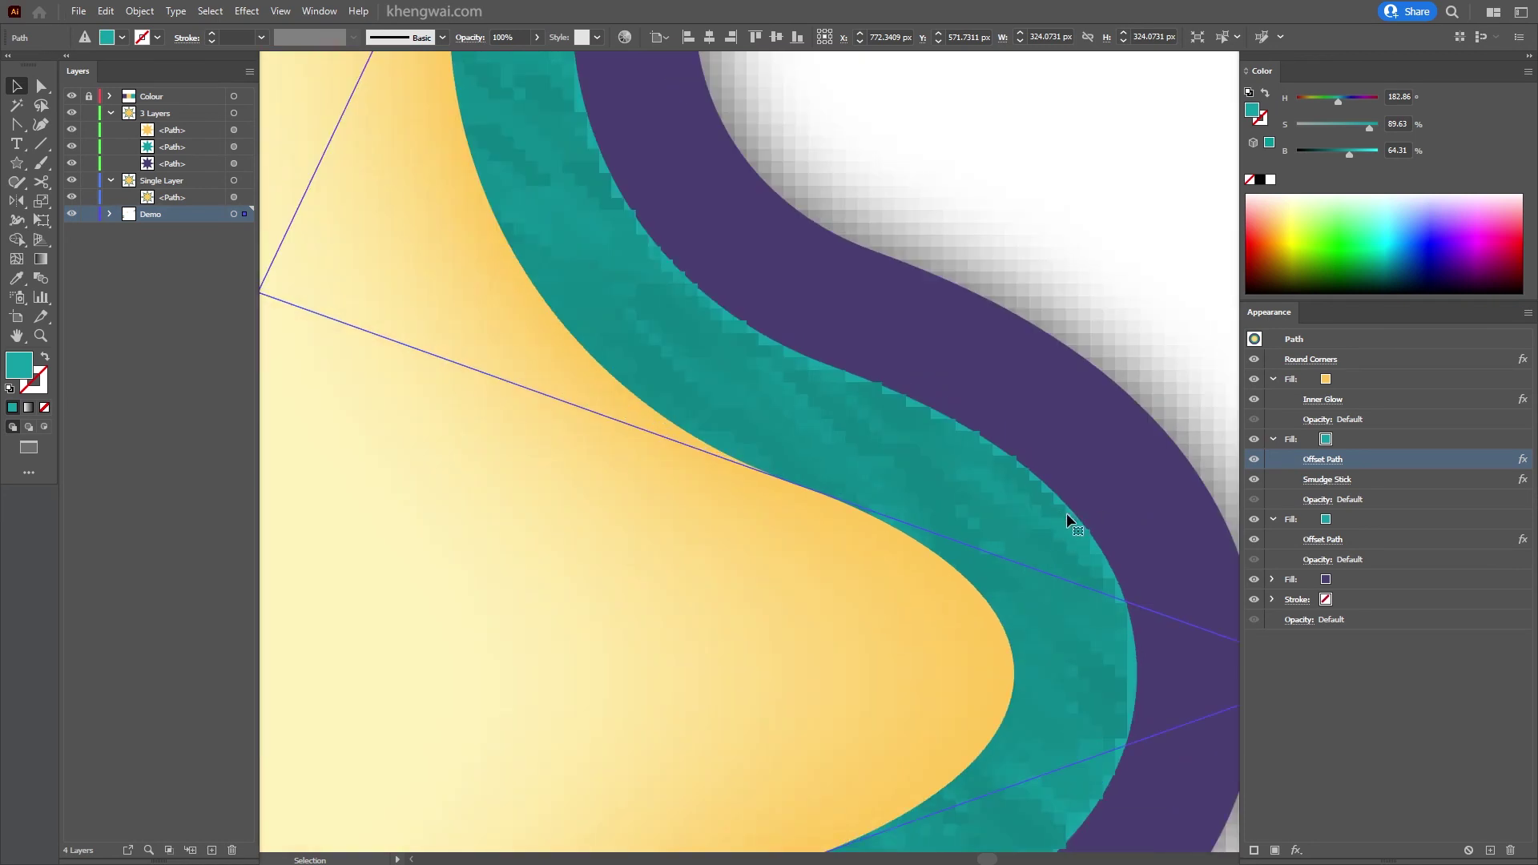
left_click(1322, 459)
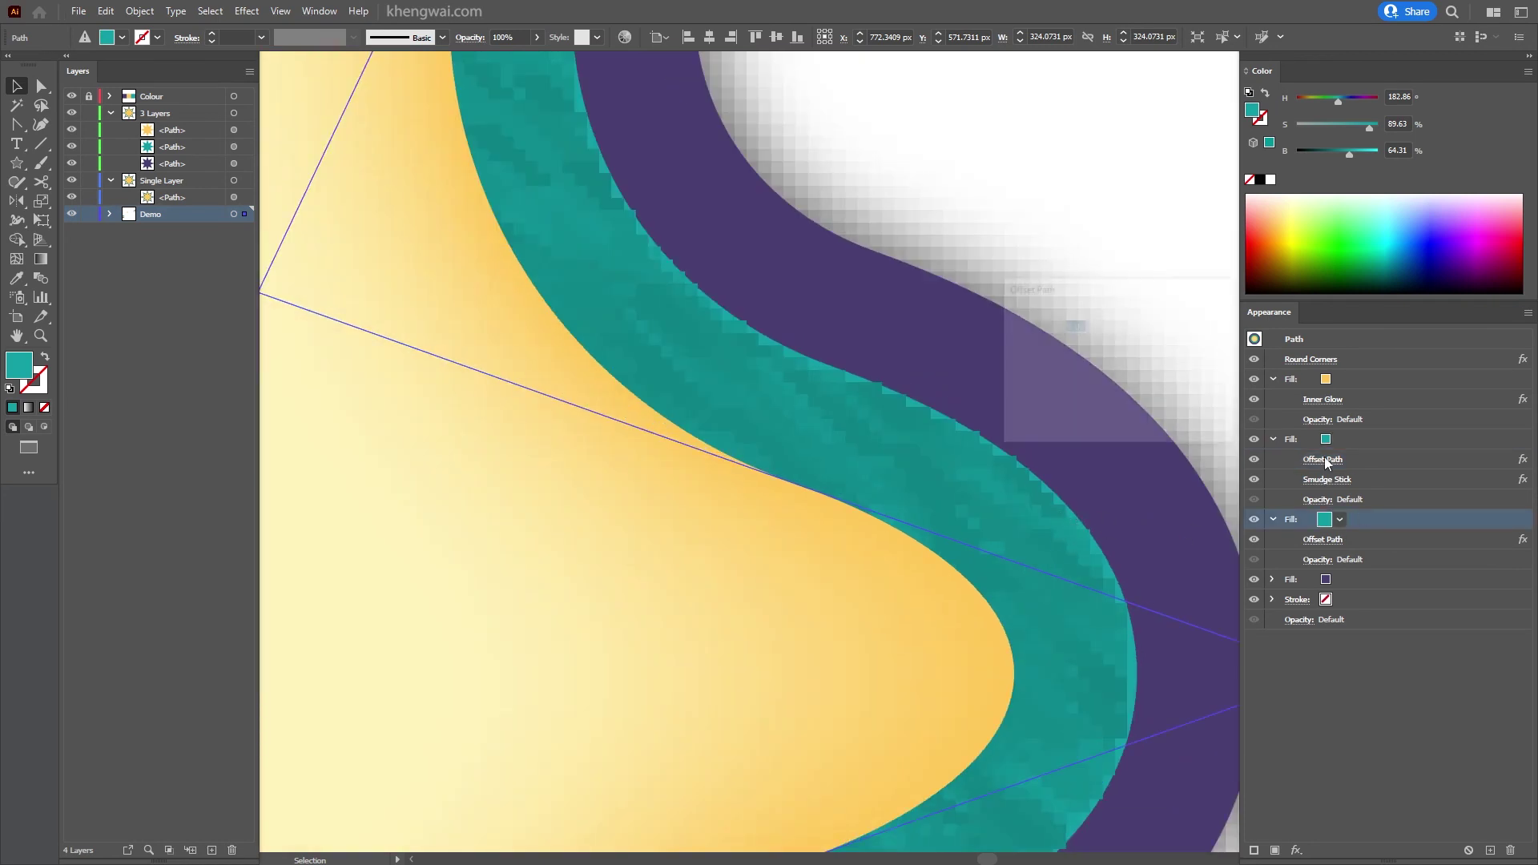
key("ctrl+Down")
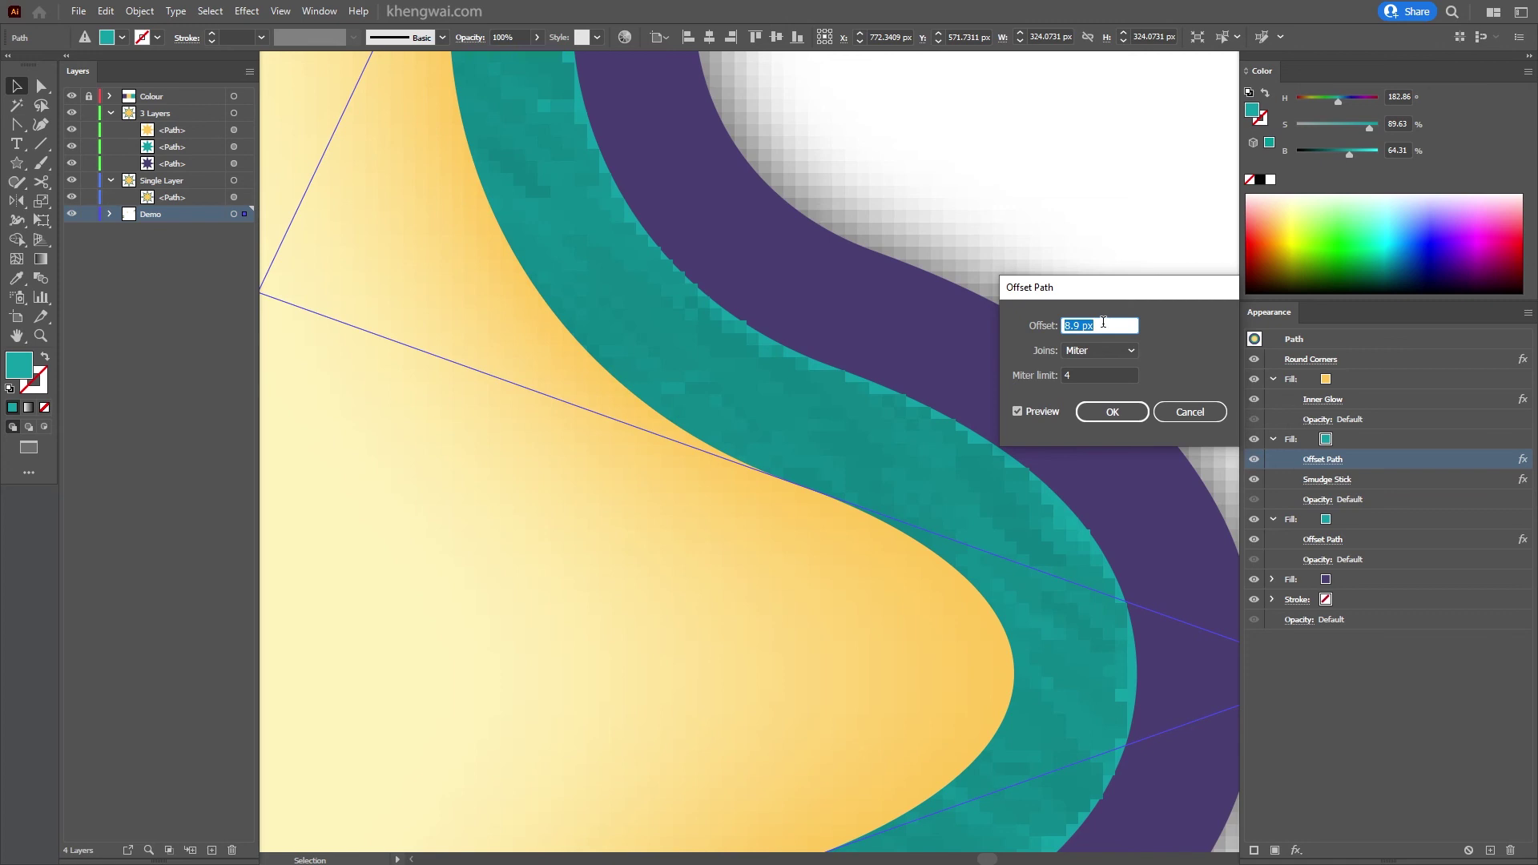
key("ctrl+Down")
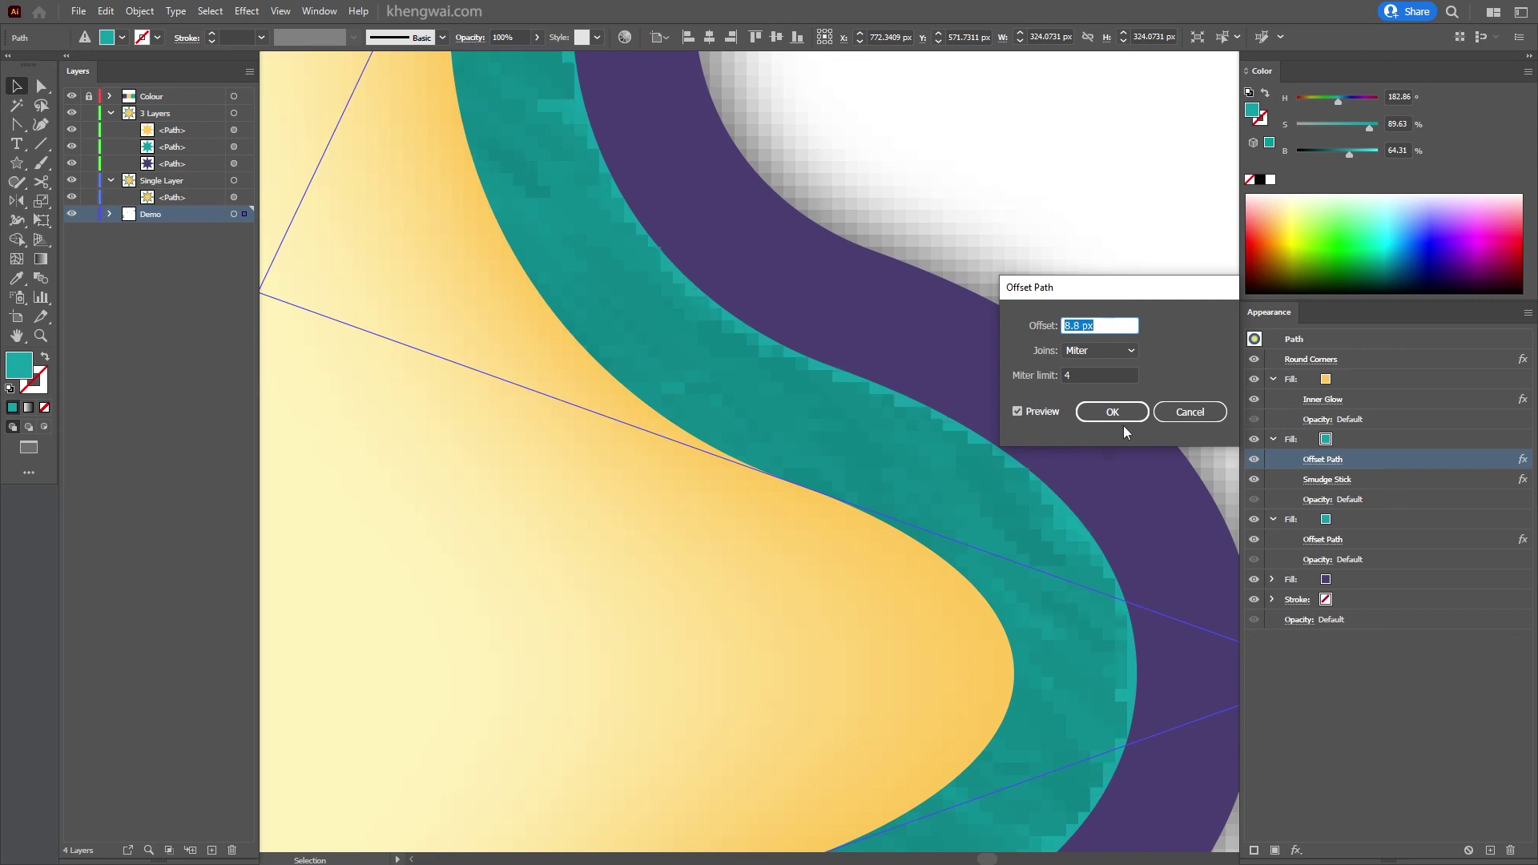
left_click(1124, 417)
scroll(1120, 477, "down", 2)
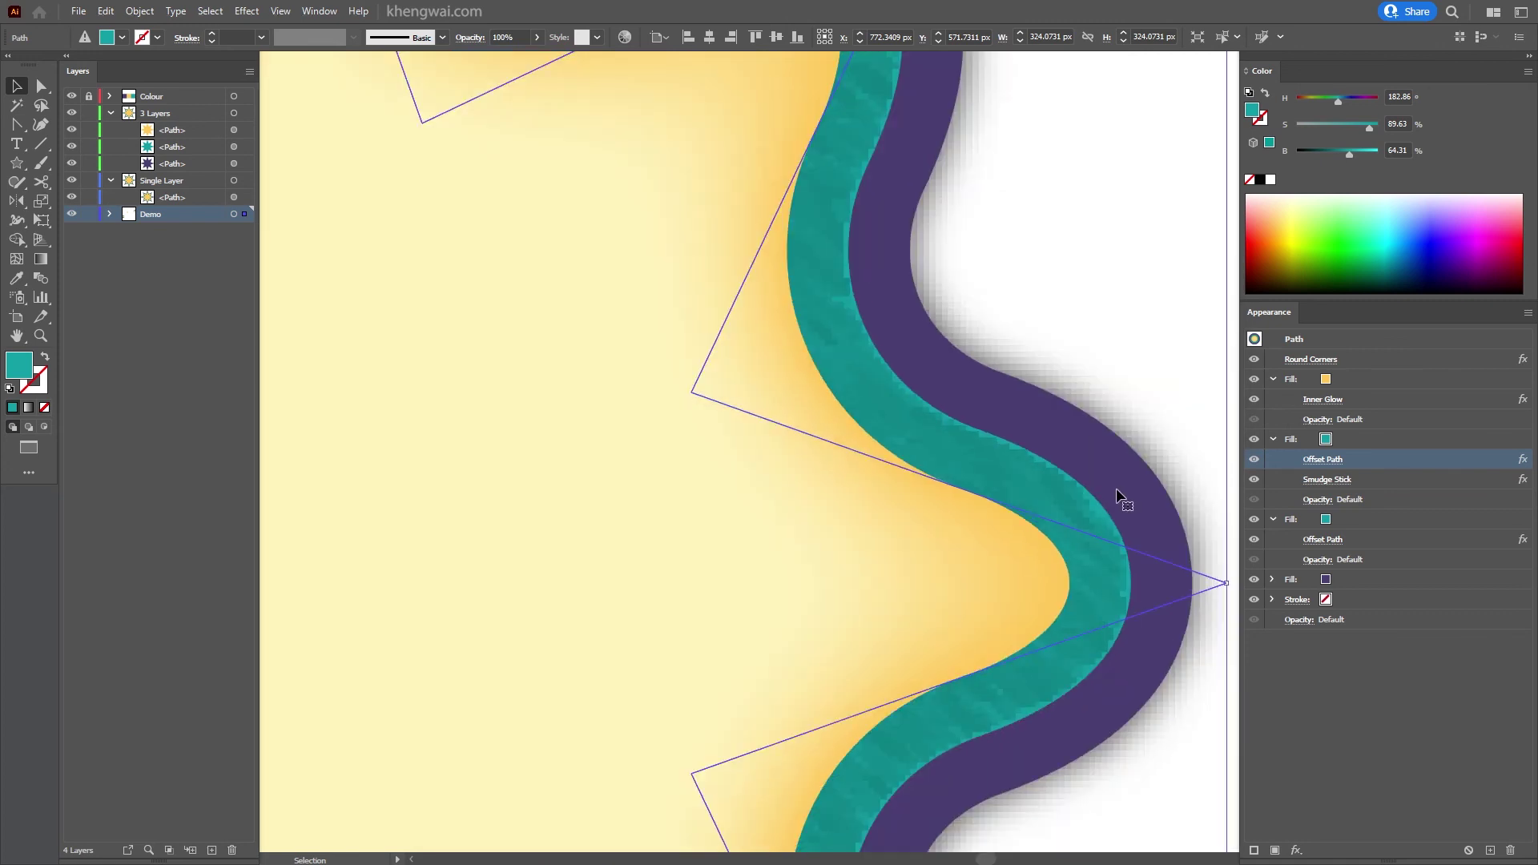
Step: Set the Document Raster Effects resolution to High (300 ppi)
scroll(1057, 466, "up", 2)
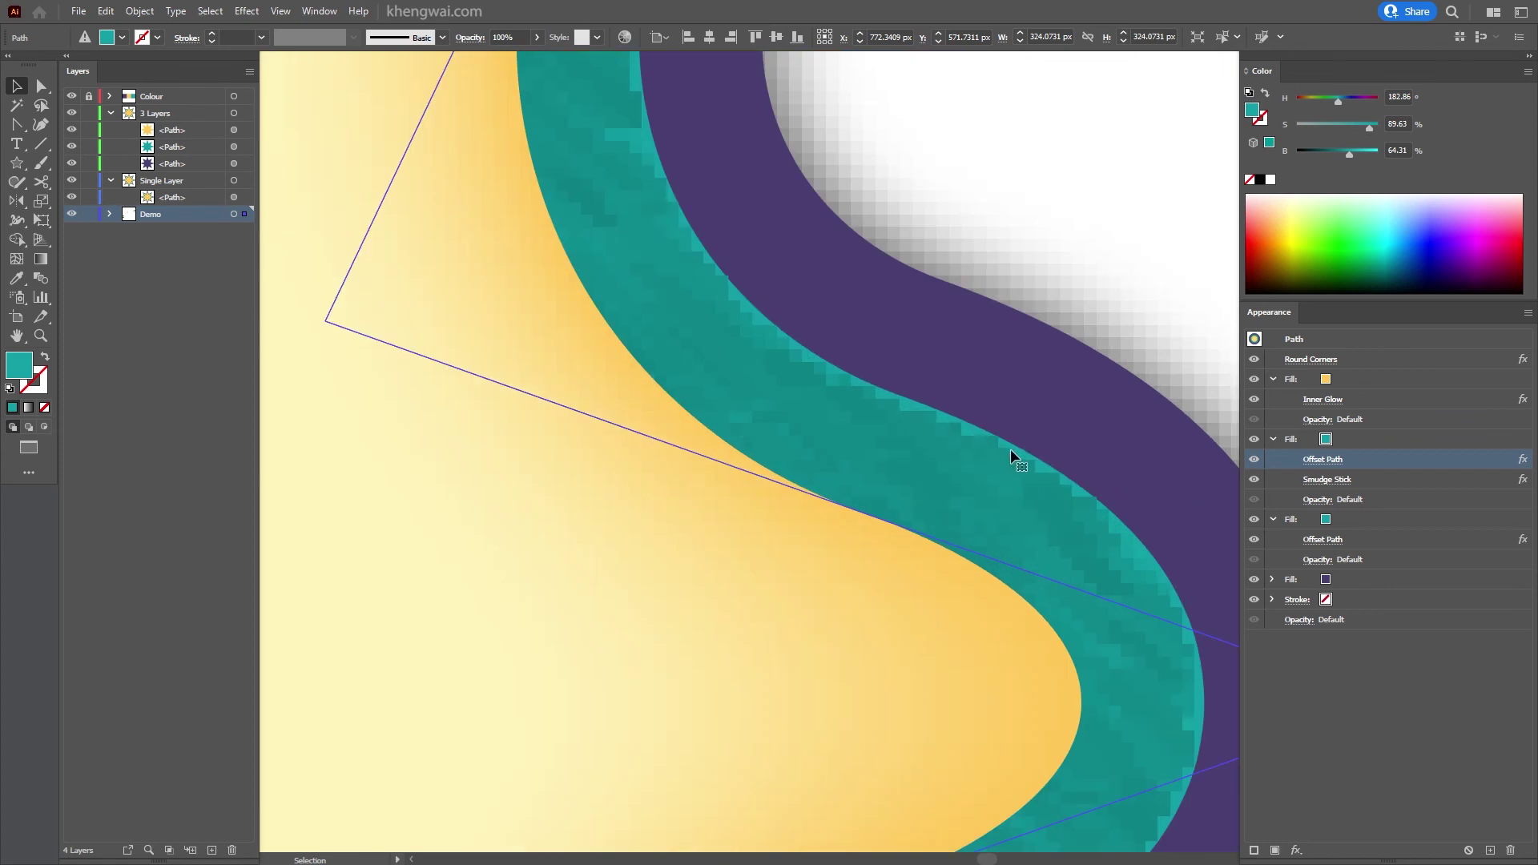
left_click(253, 17)
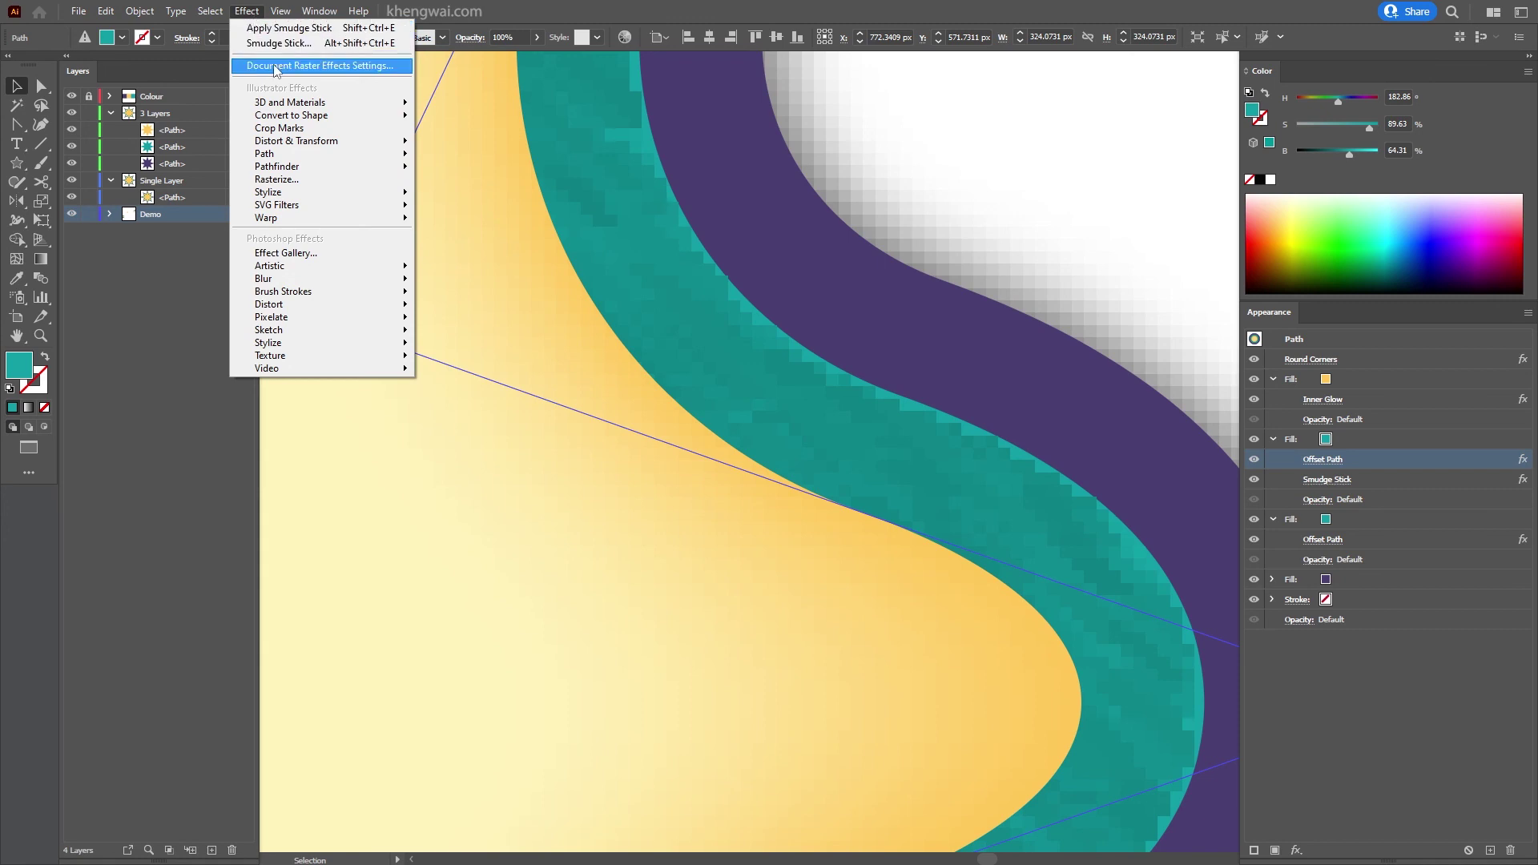
left_click(320, 66)
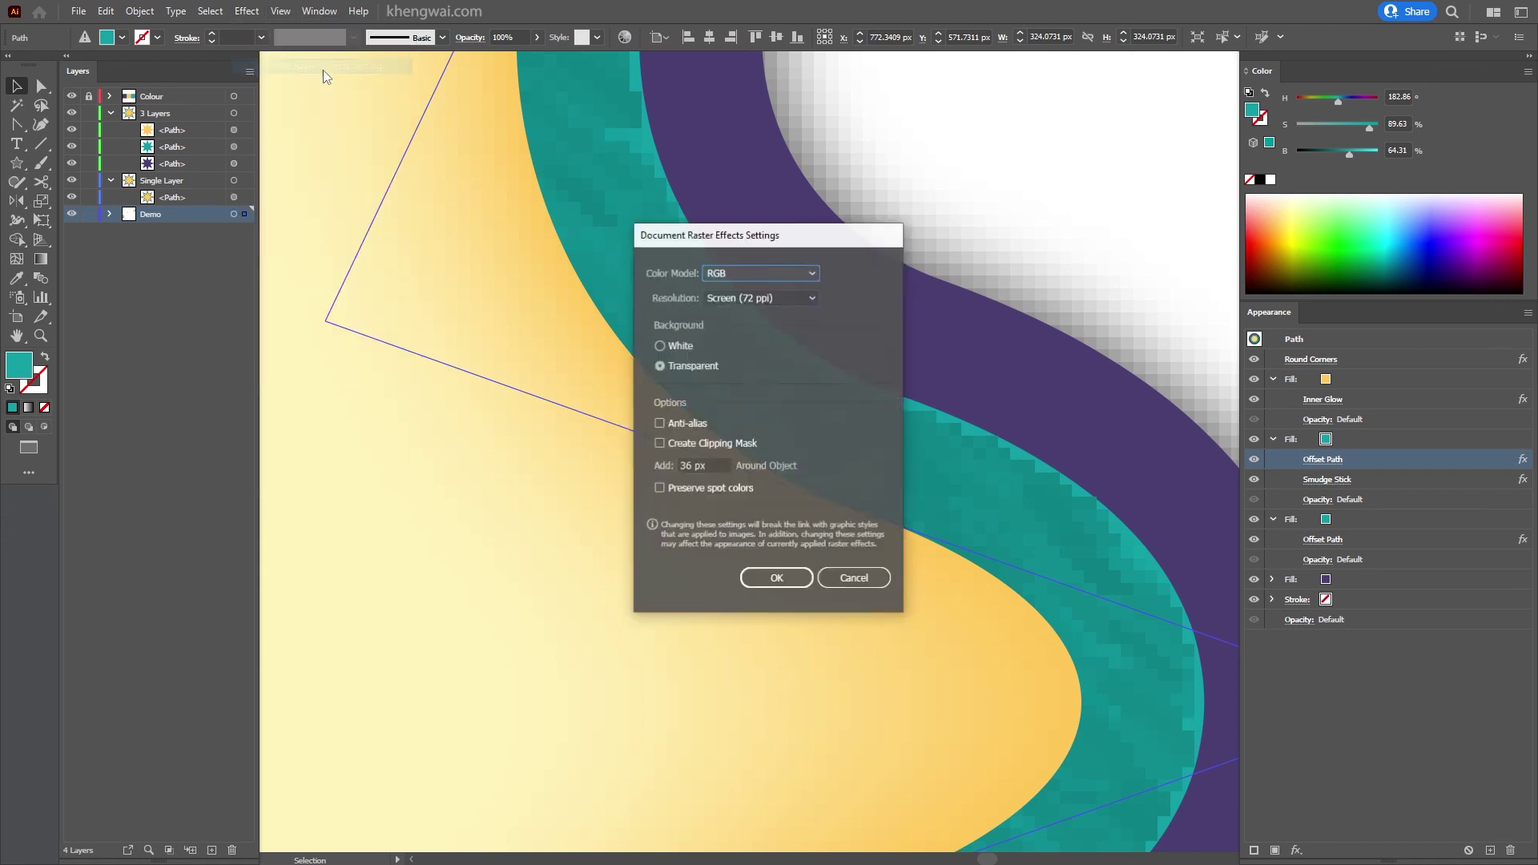
left_click(790, 303)
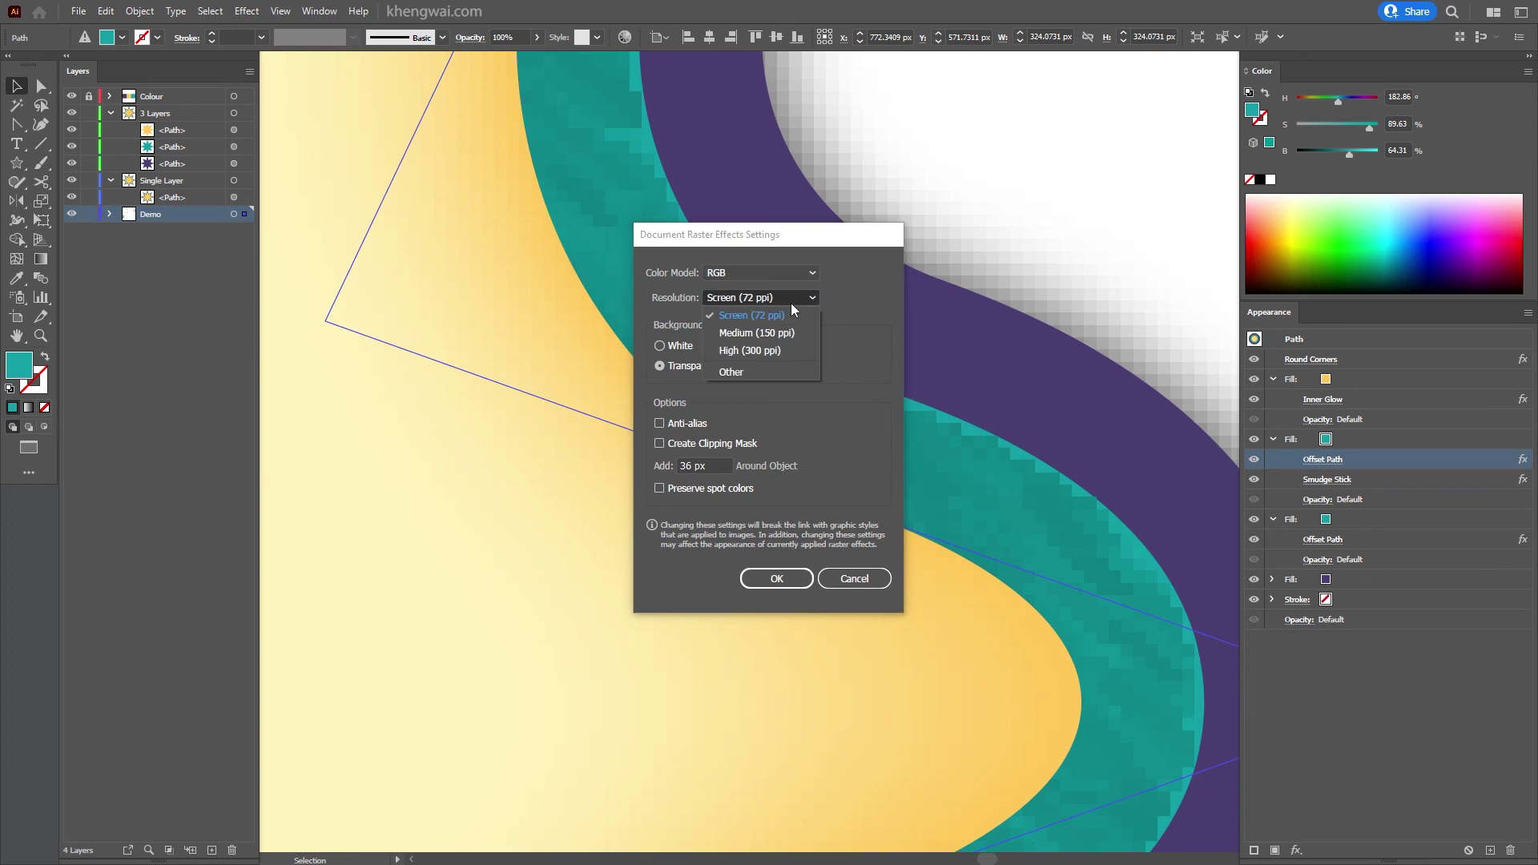
left_click(767, 352)
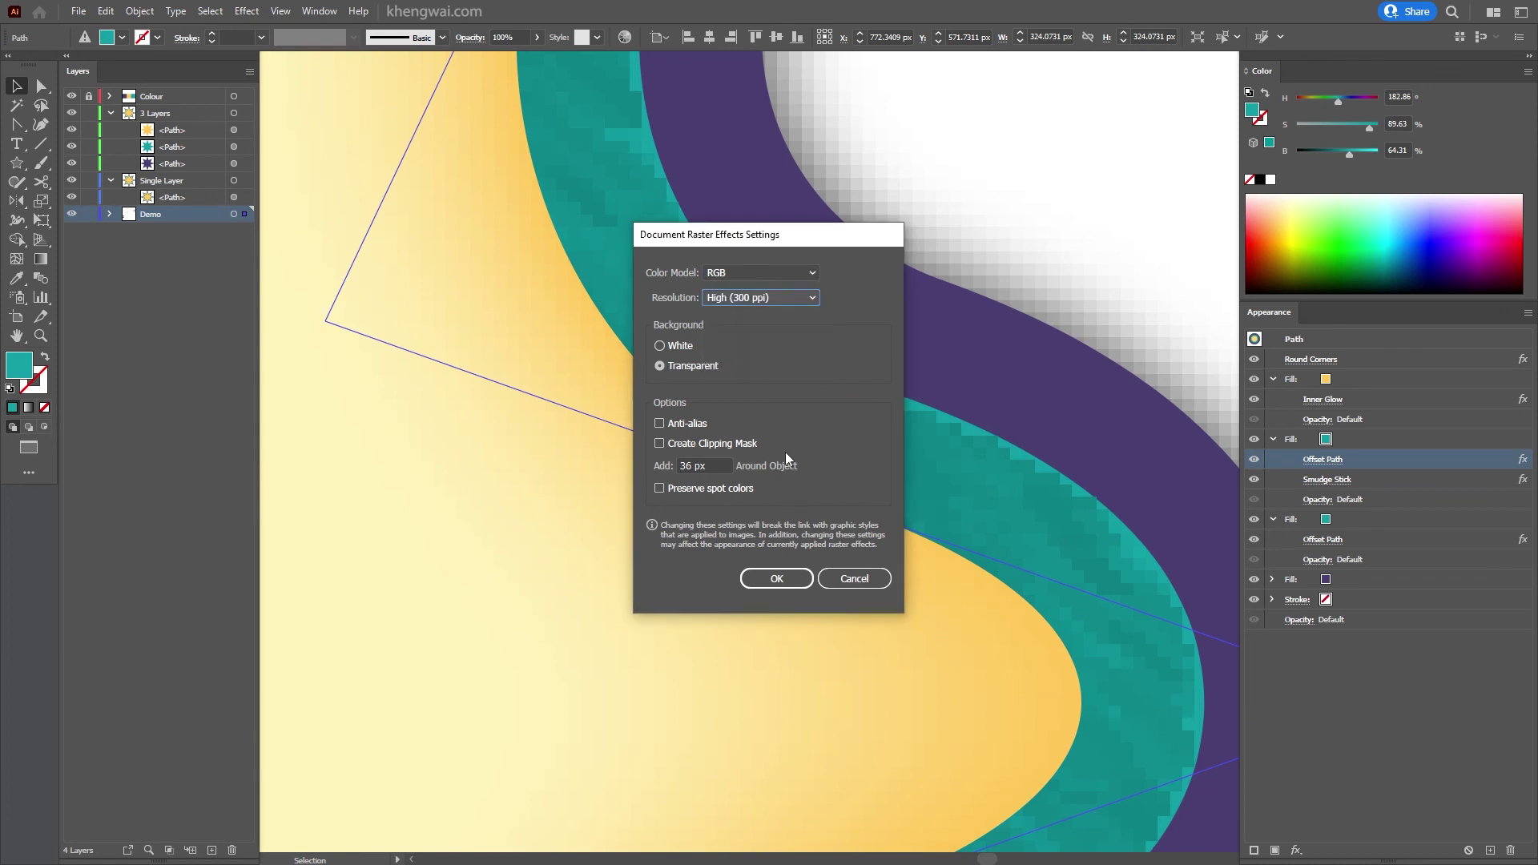
left_click(777, 579)
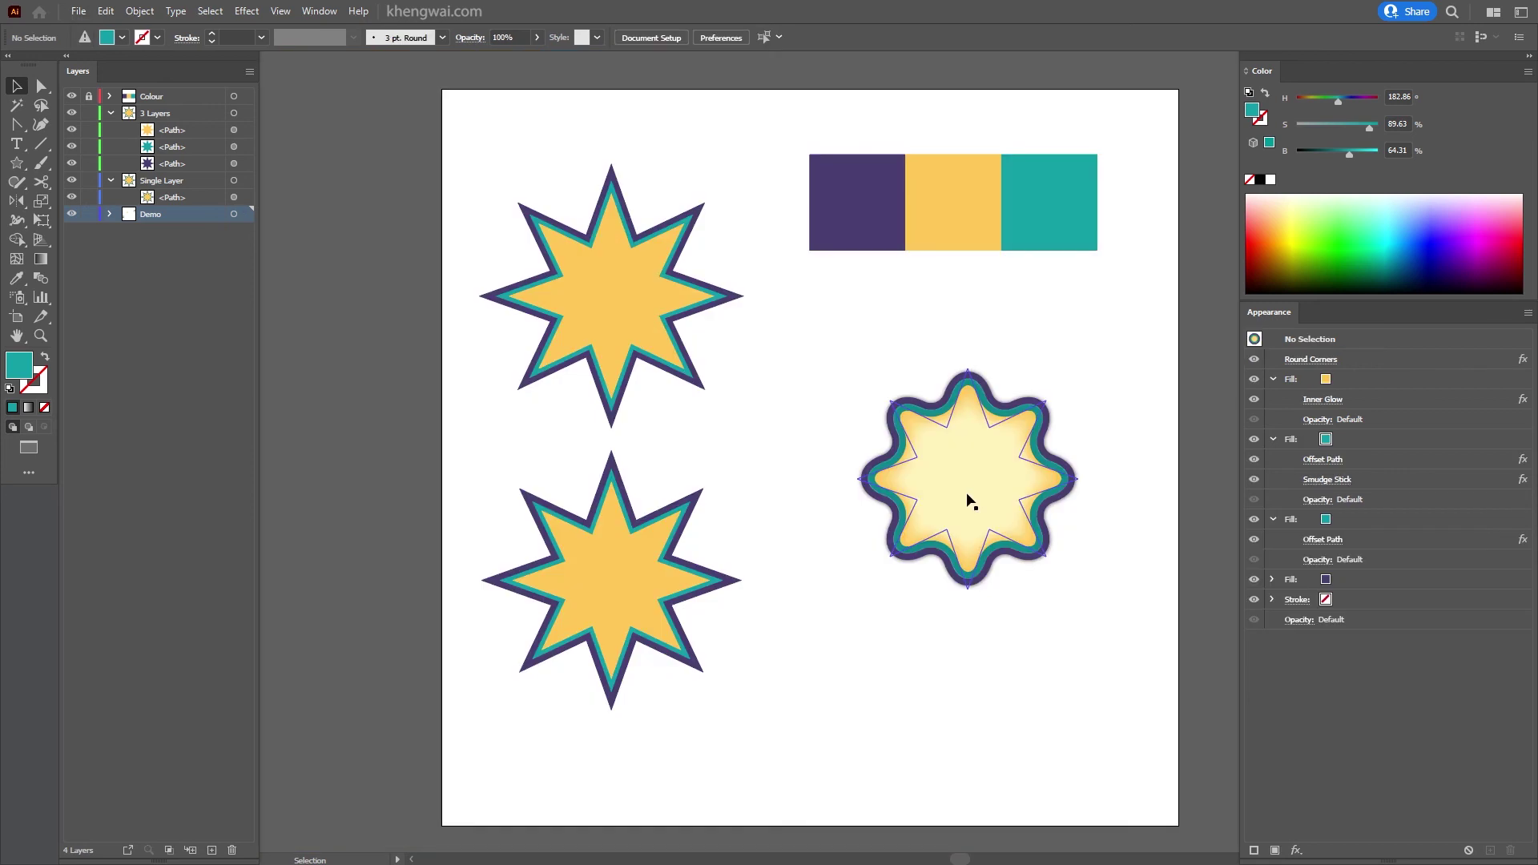
Step: Select the wavy star, show the Graphic Styles panel, and save its look as a new style
left_click(966, 491)
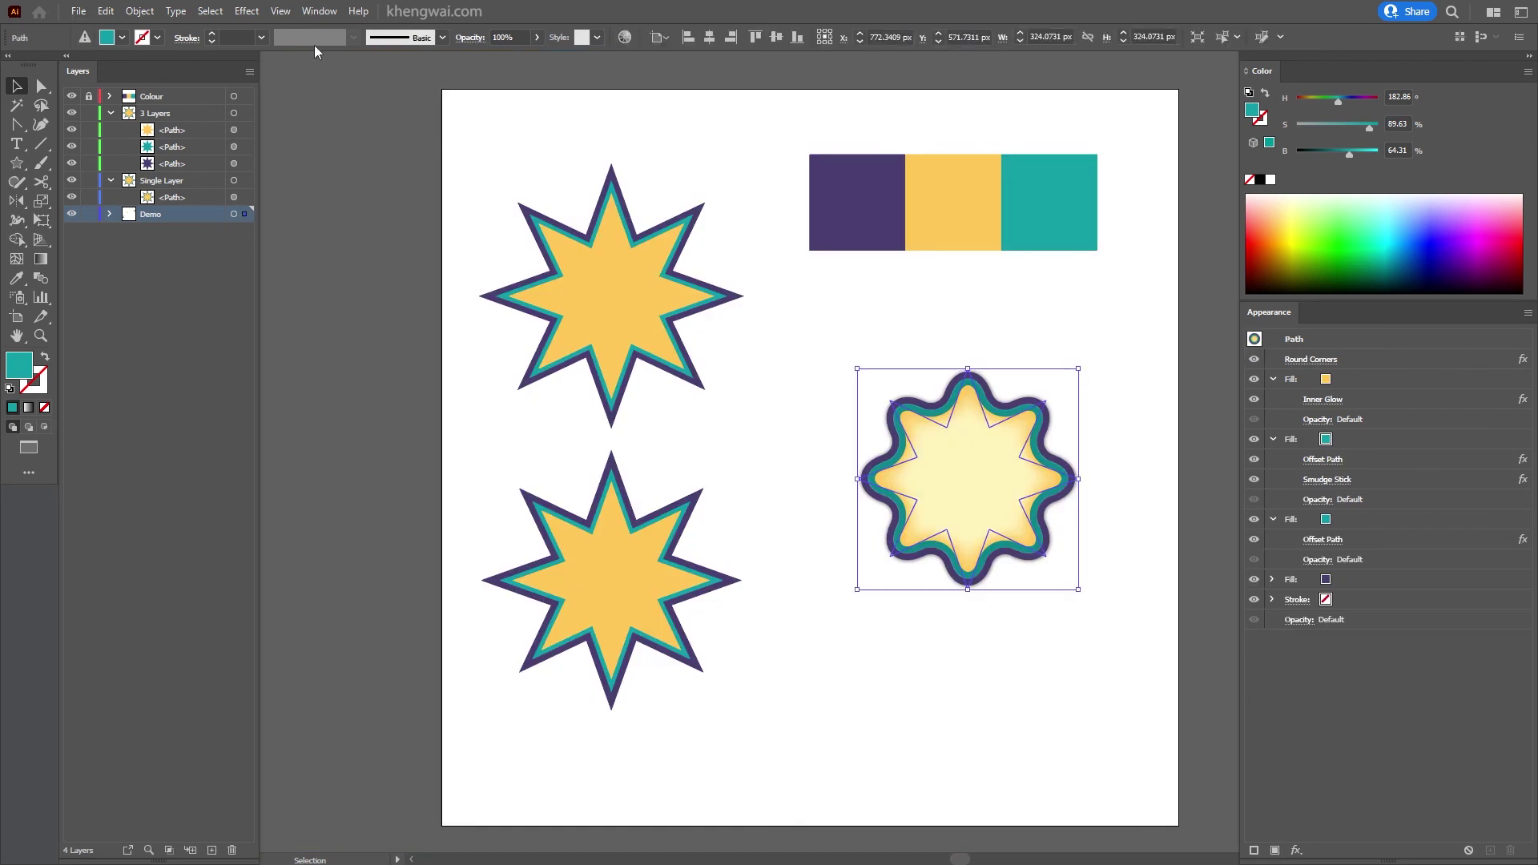
left_click(319, 13)
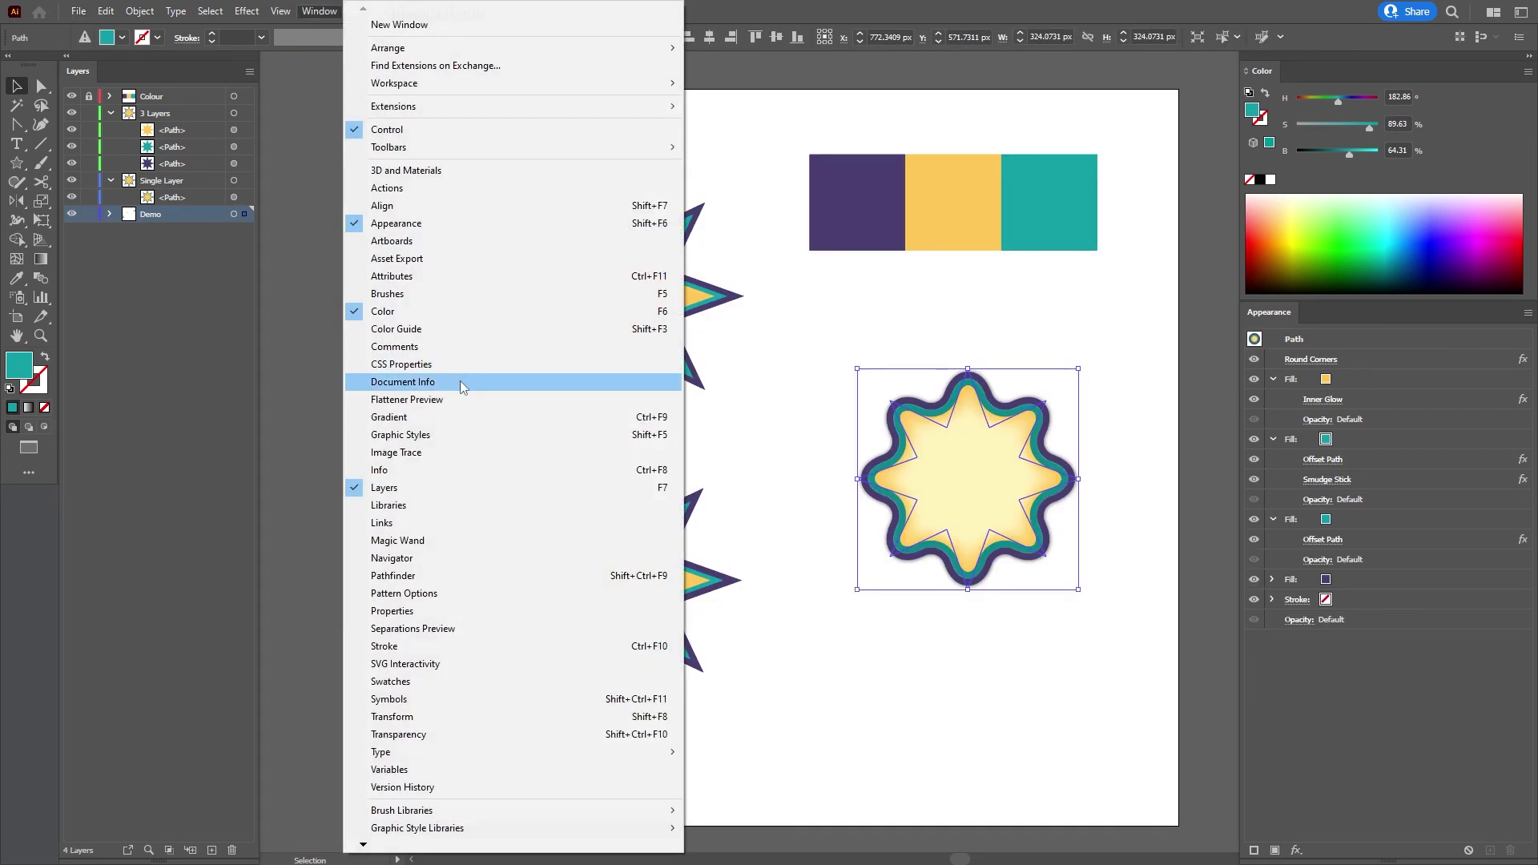
left_click(415, 437)
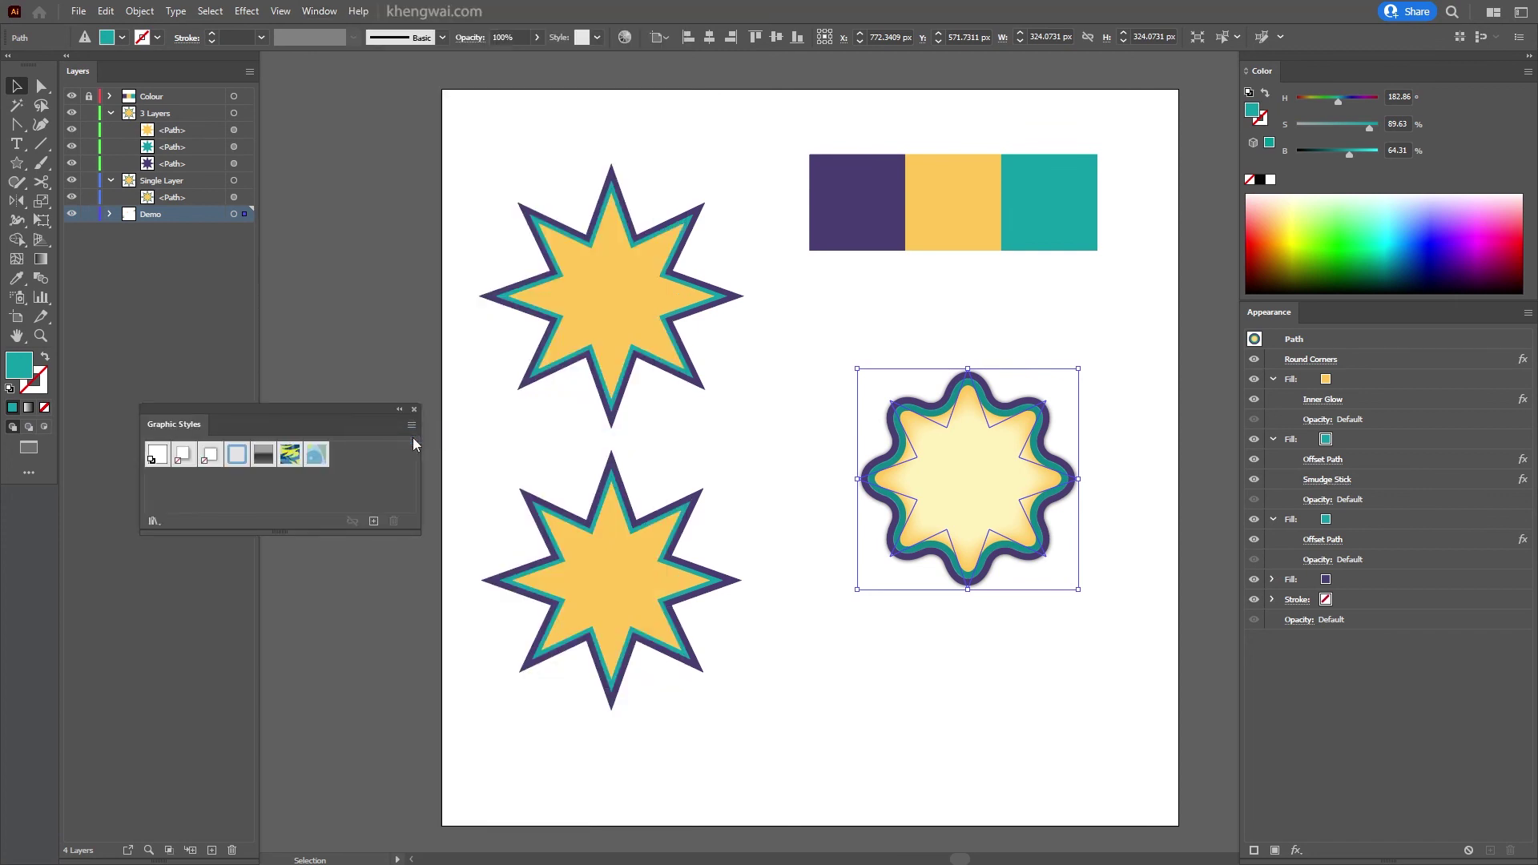
left_click_drag(341, 417, 383, 412)
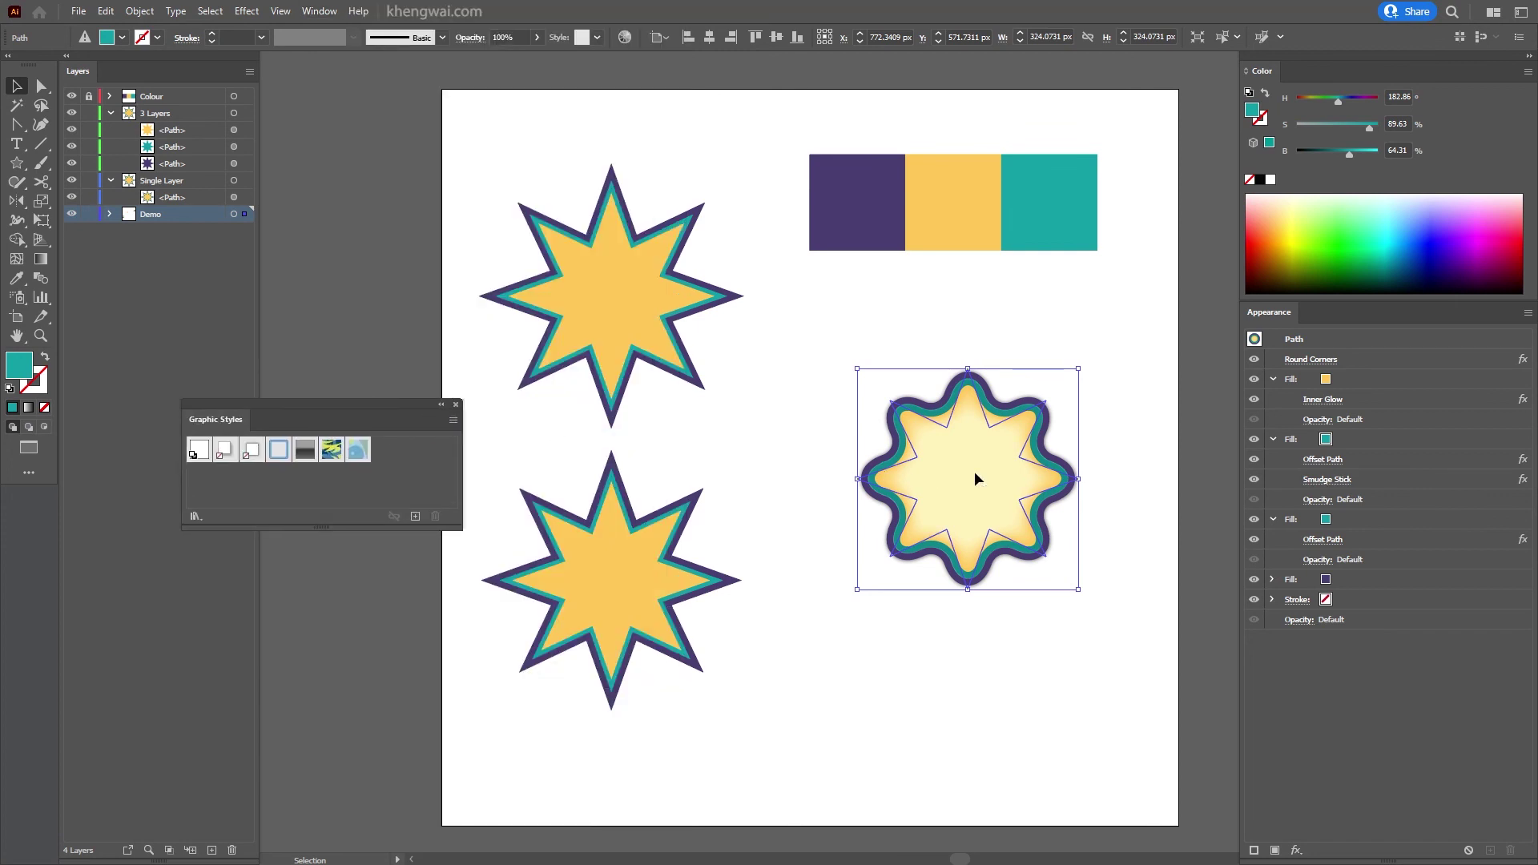
left_click(415, 517)
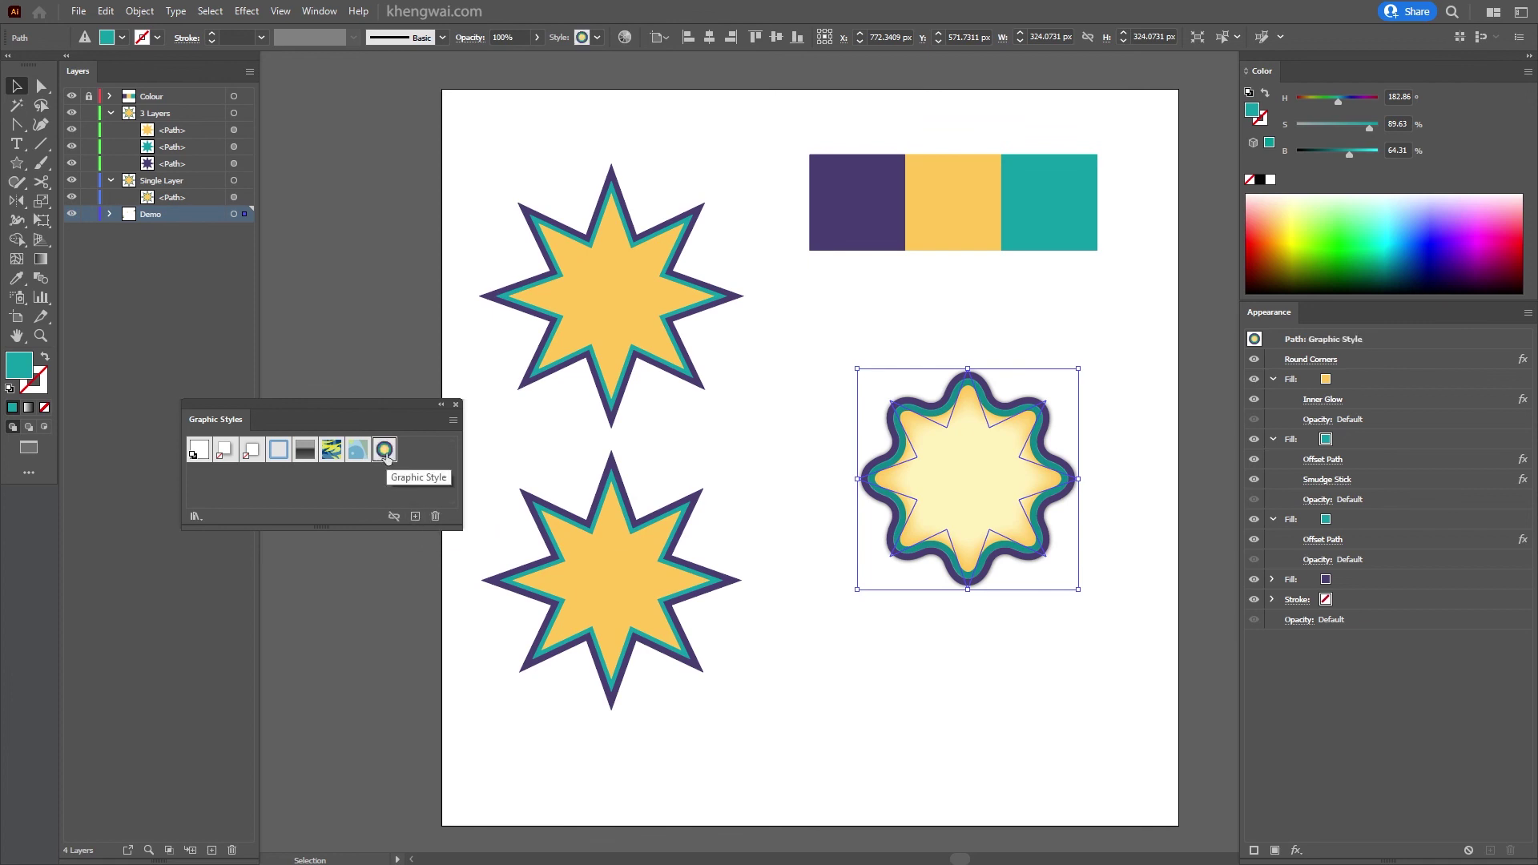
Step: Move the plain five-point star from the pasteboard below the wavy star and apply the saved wavy graphic style
scroll(723, 525, "down", 2)
left_click_drag(722, 525, 863, 494)
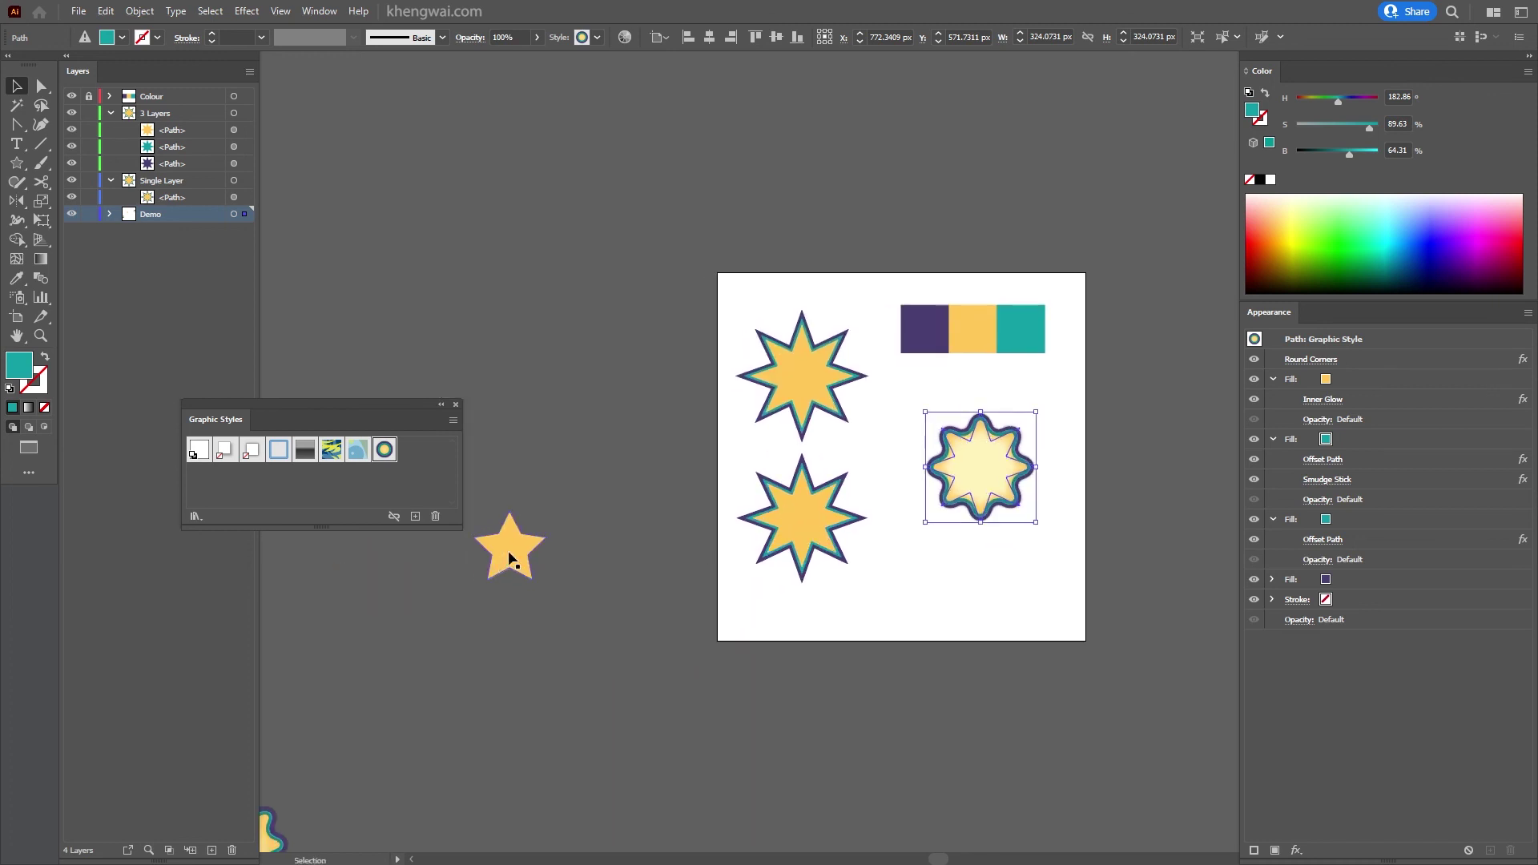
mouse_move(508, 545)
left_mouse_down()
mouse_move(932, 567)
mouse_move(831, 515)
mouse_move(816, 525)
left_mouse_up()
scroll(932, 567, "up", 4)
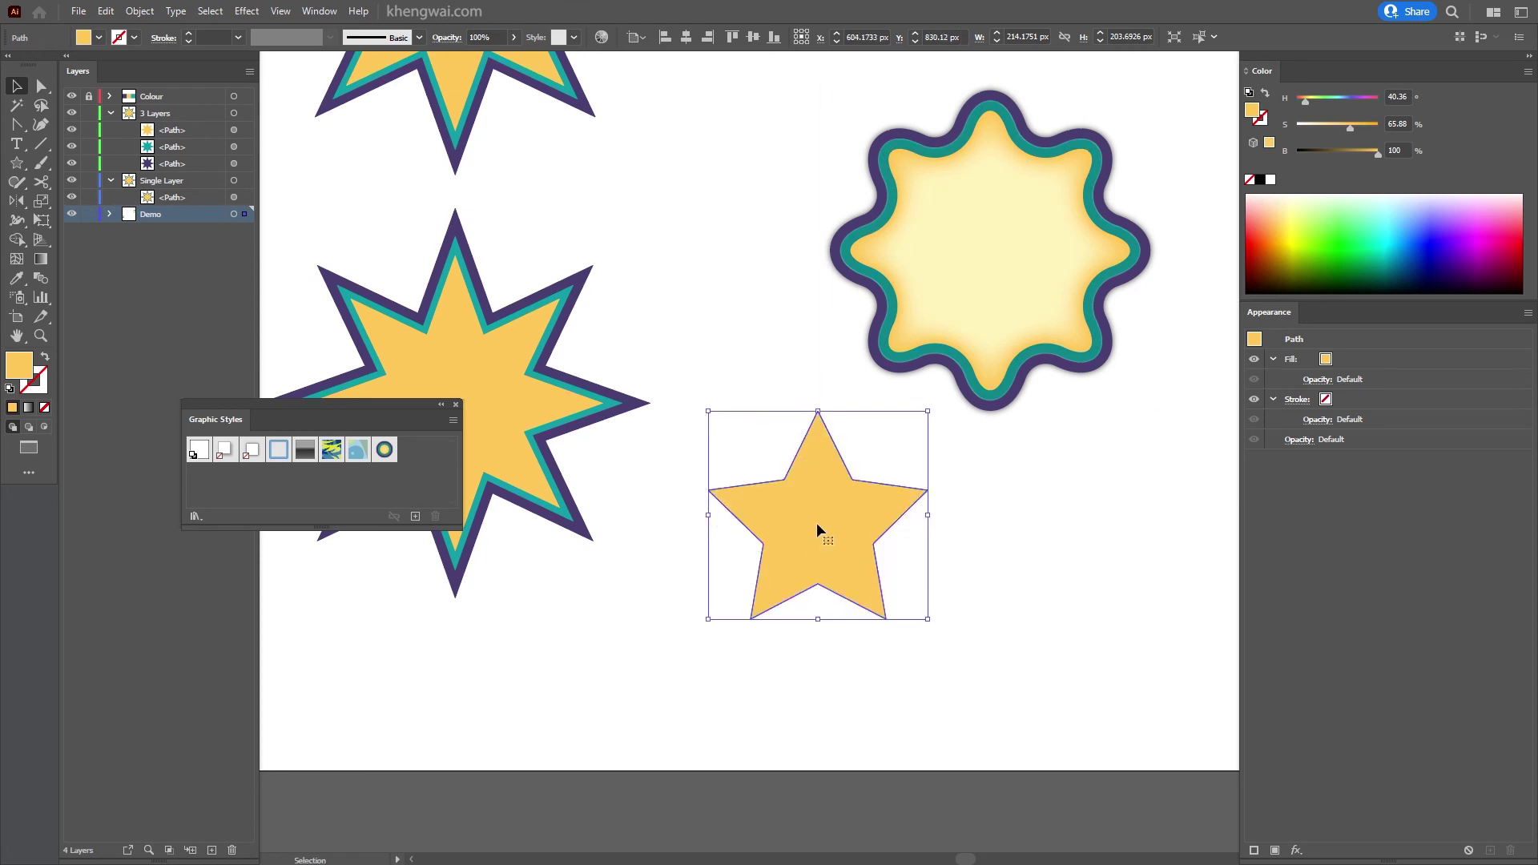
left_click(385, 450)
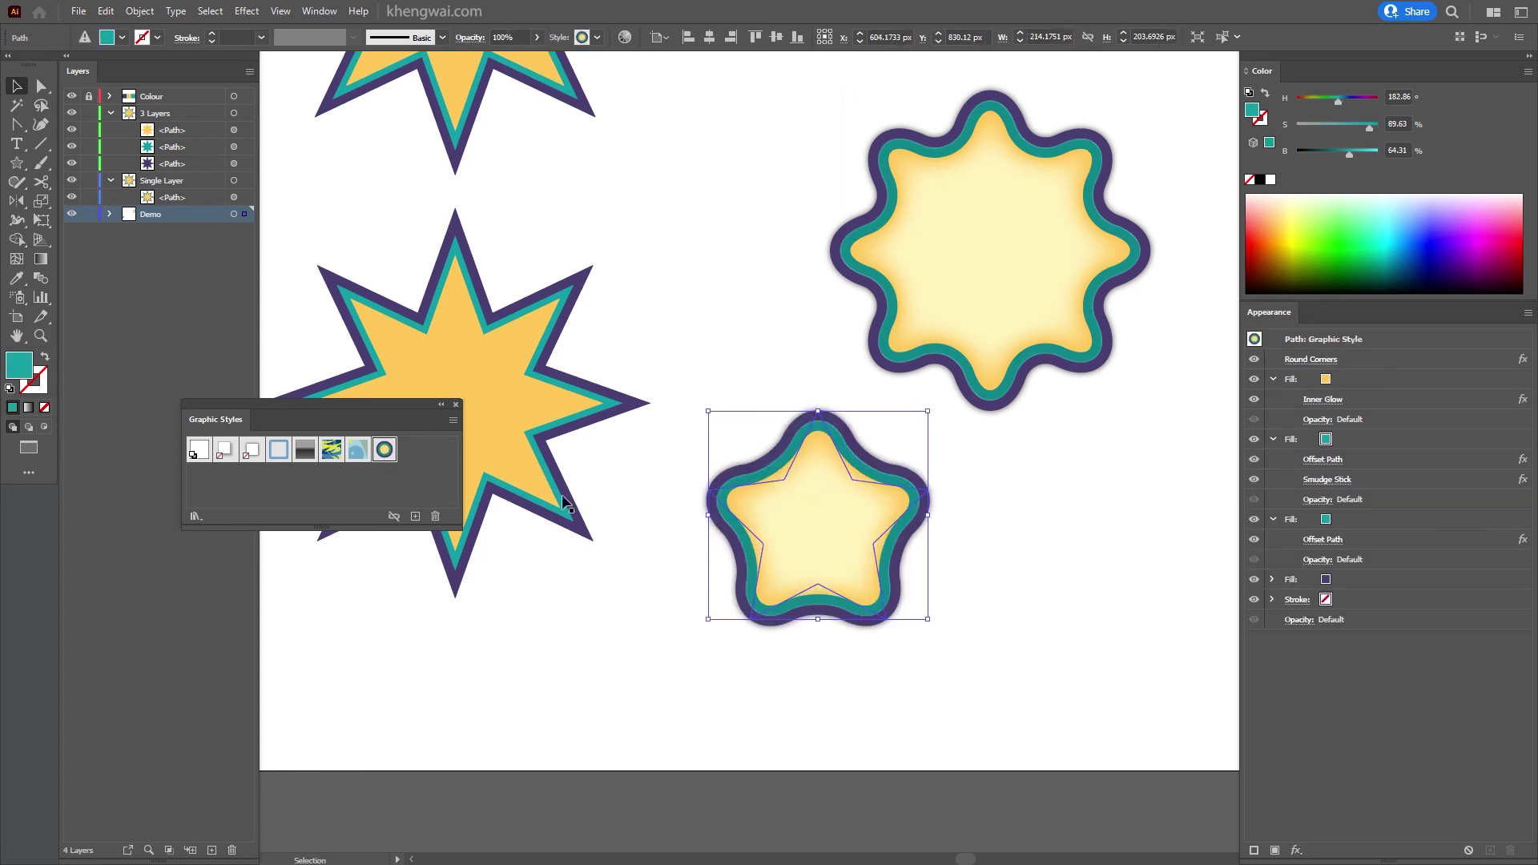